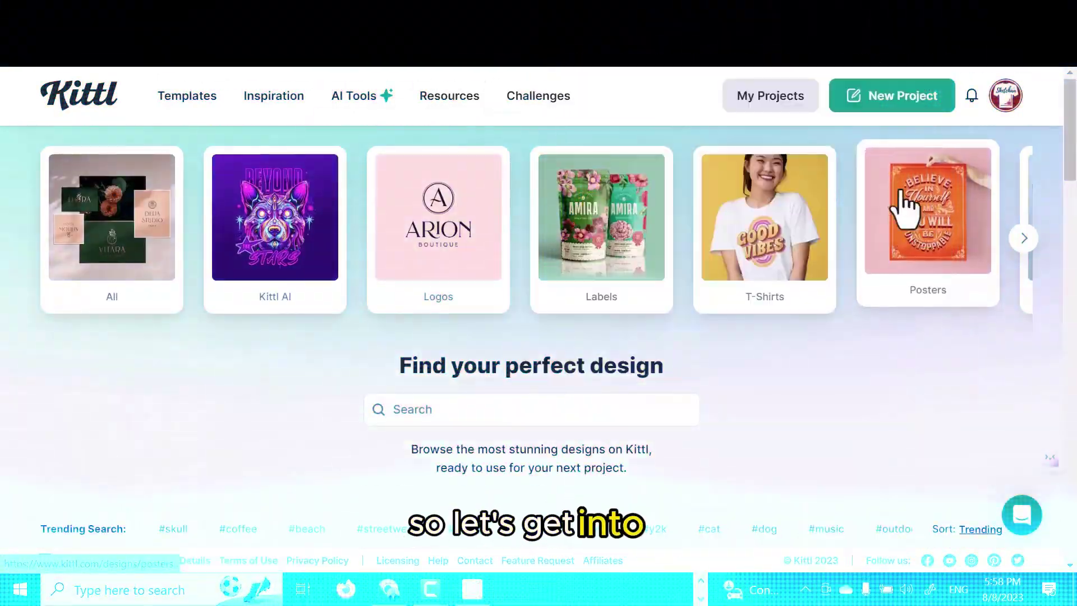
Create a blank portrait artboard measured in inches, 15 inches wide.
left_click(887, 100)
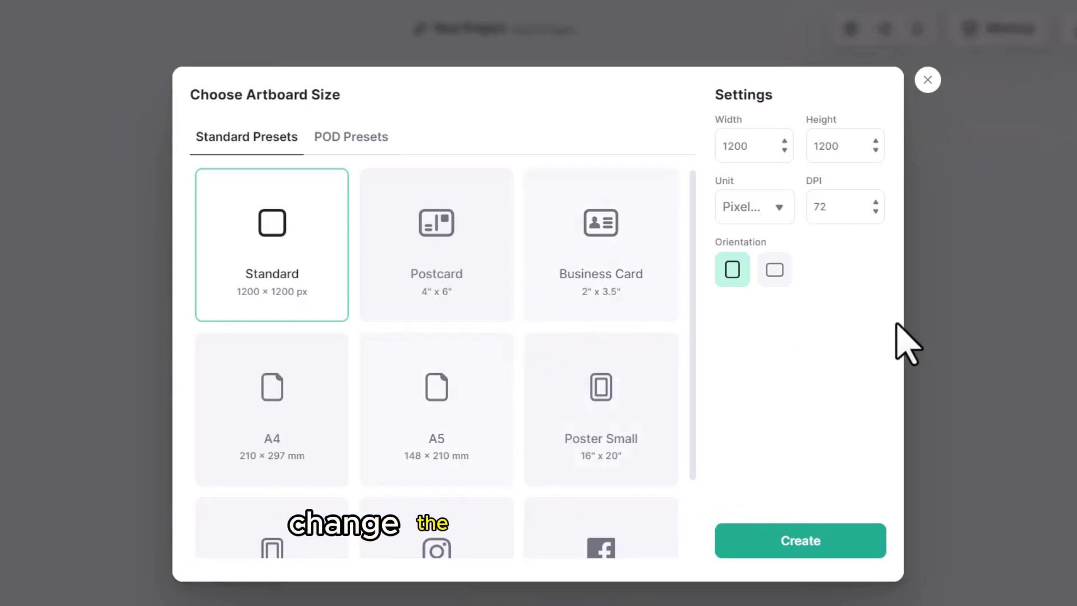
left_click(774, 208)
left_click(737, 250)
left_click(761, 147)
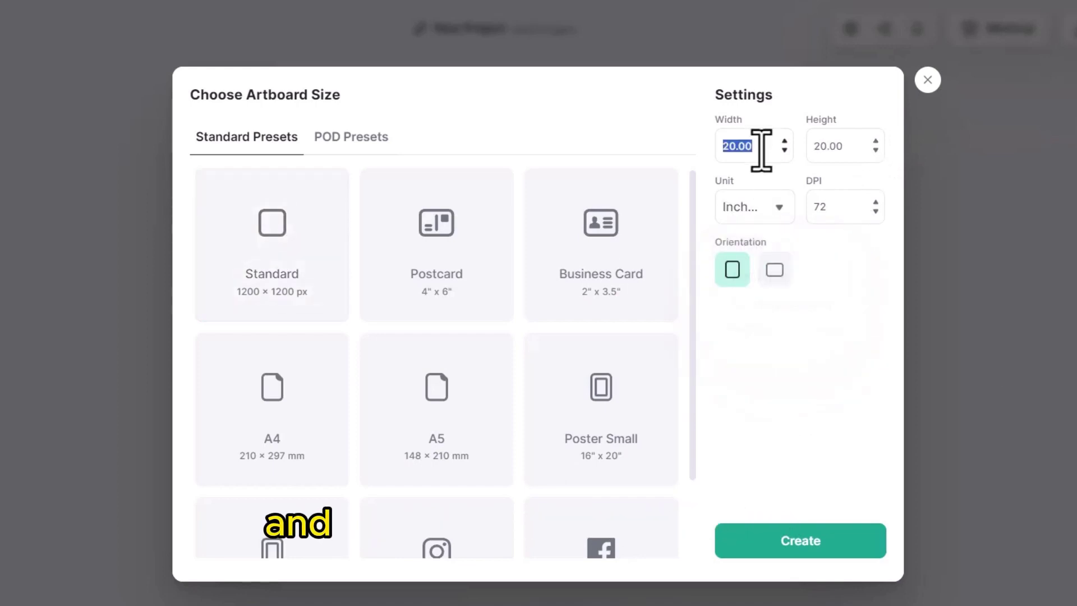
left_click(854, 154)
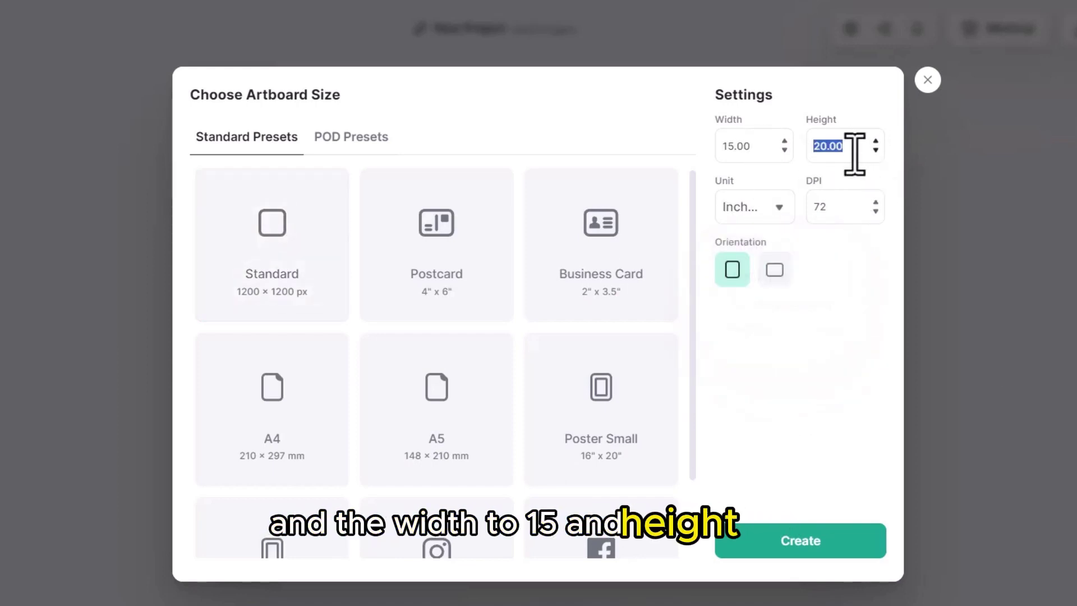
type("18")
left_click(820, 545)
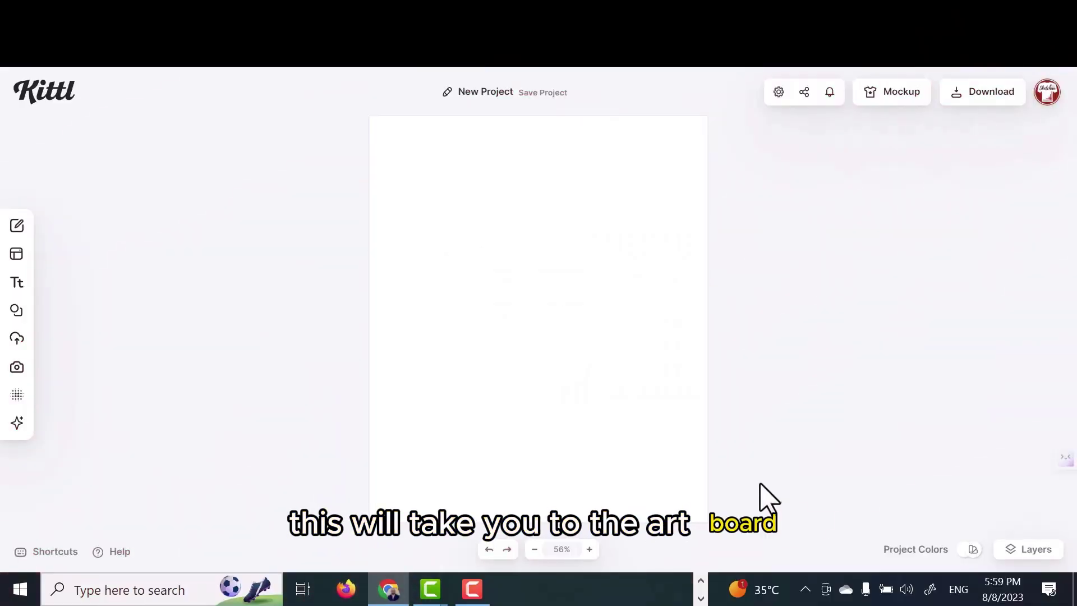
Open Kittl AI and pick the T-Shirt Graphic clipart style from all styles.
mouse_move(17, 259)
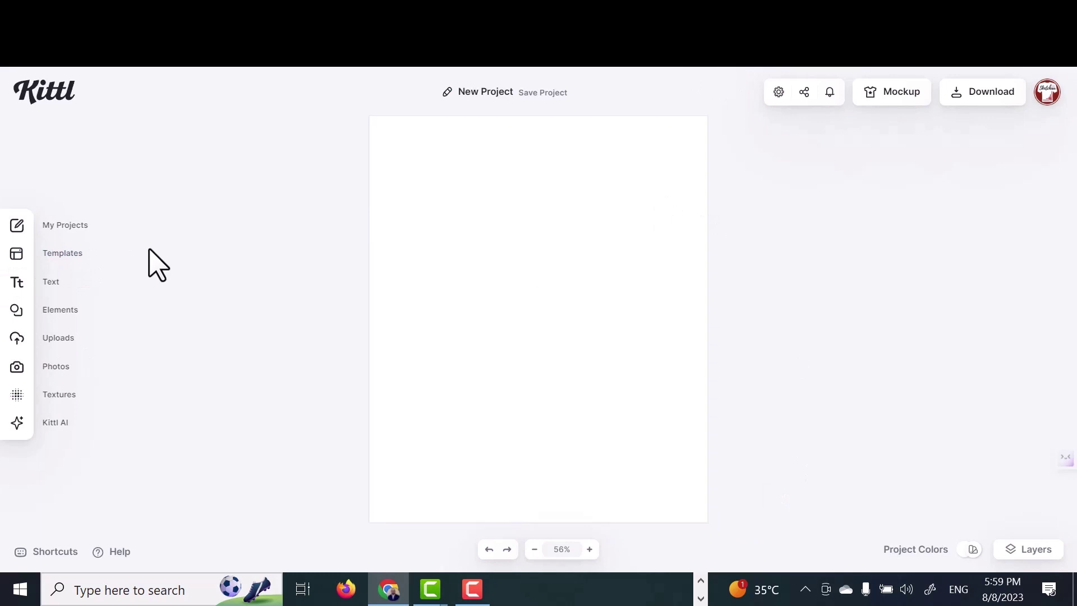
left_click(18, 424)
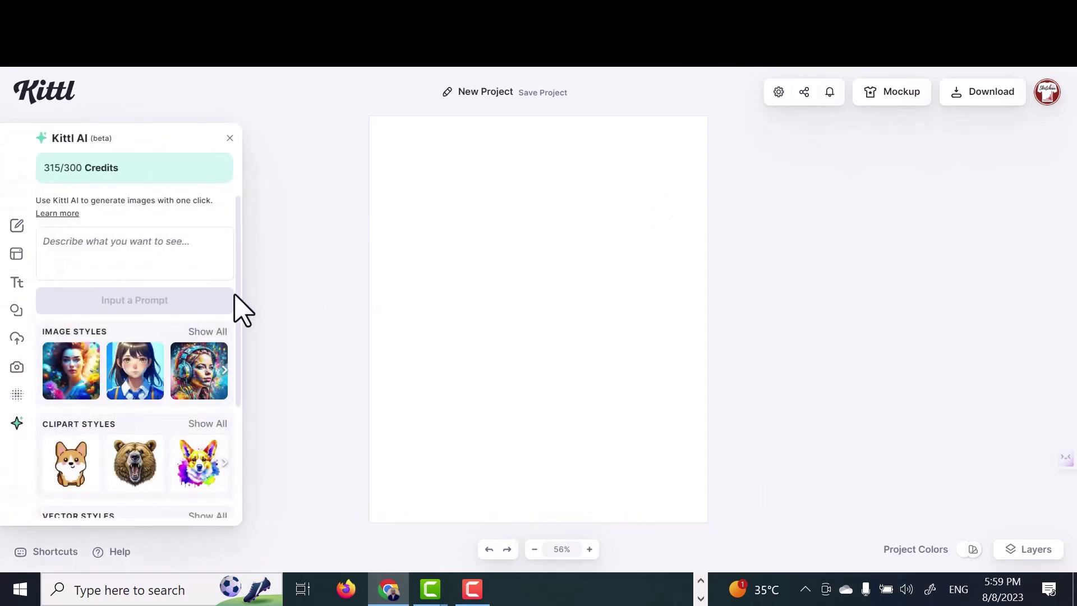
left_click_drag(236, 292, 247, 365)
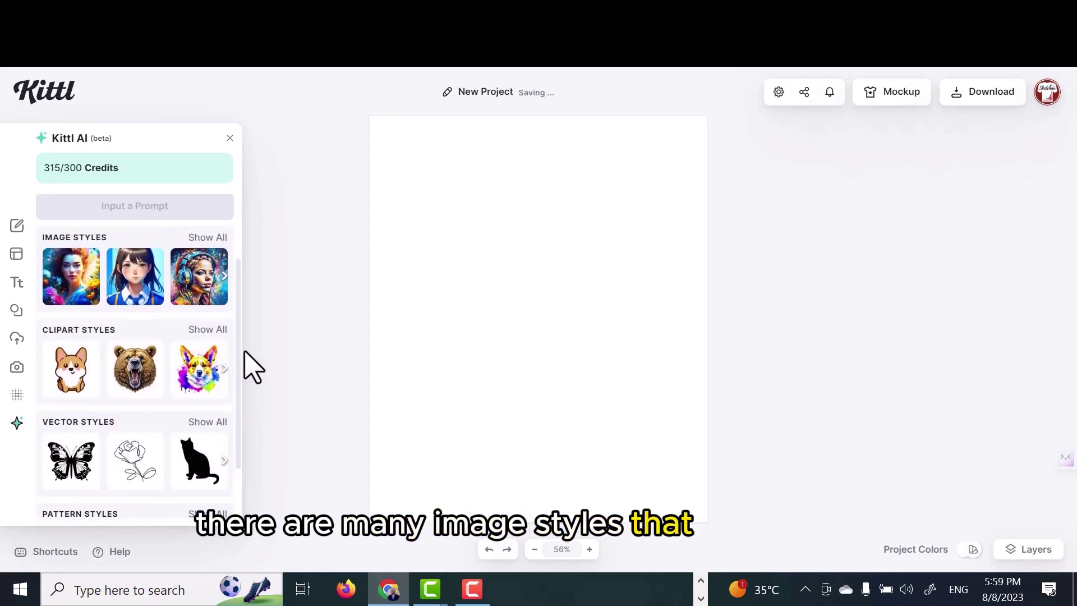
left_click(216, 242)
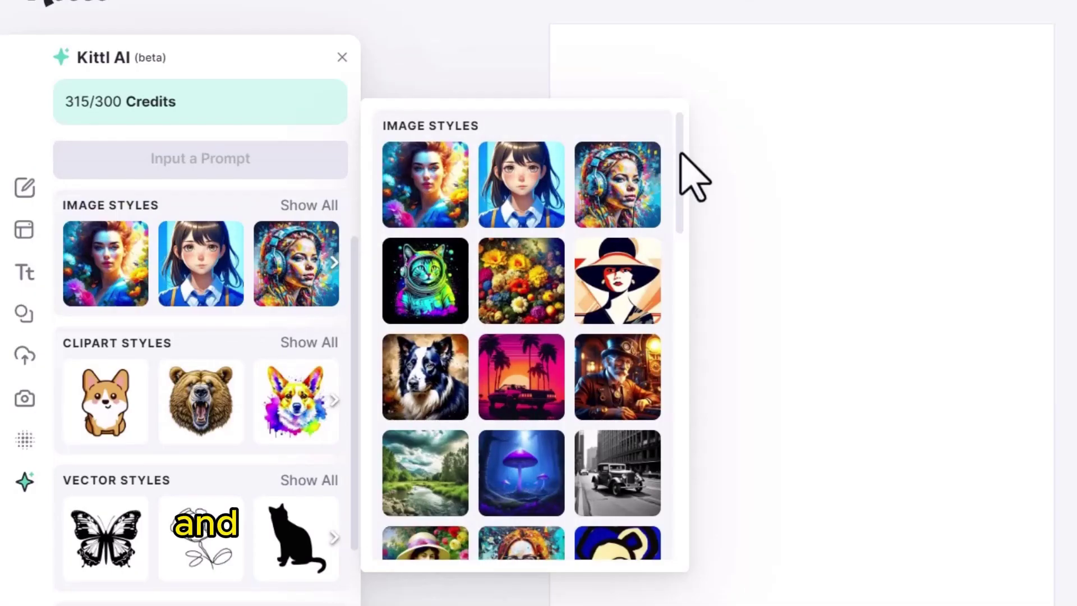
left_click_drag(680, 154, 678, 301)
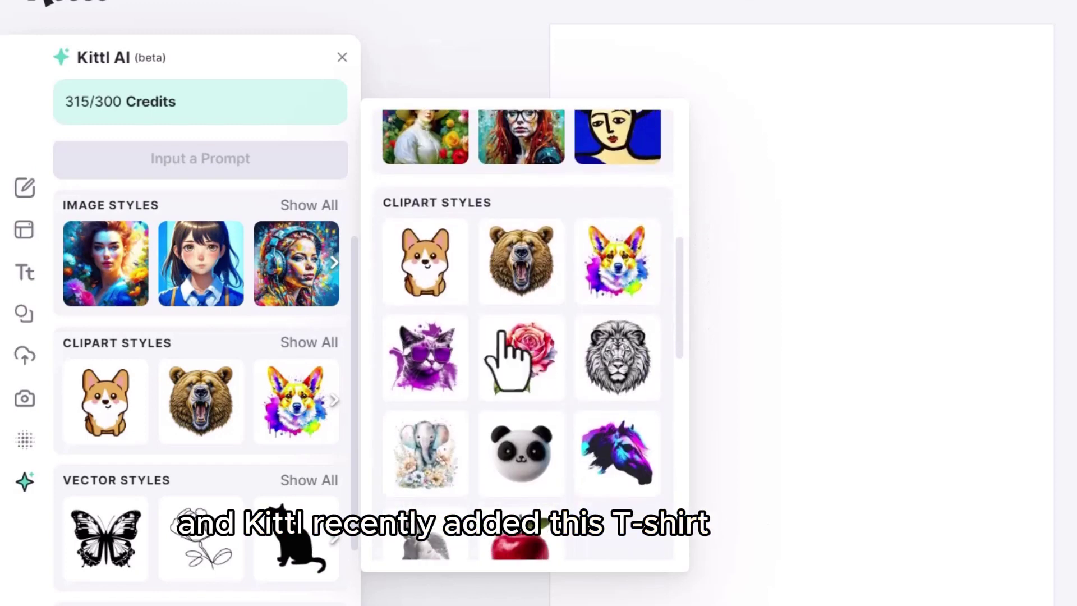
left_click(449, 373)
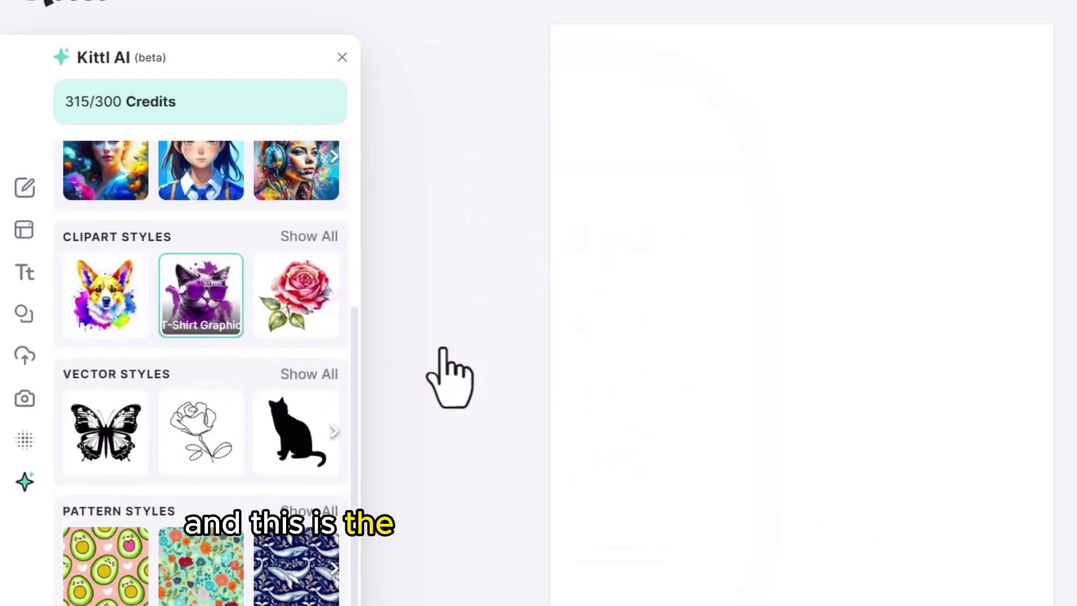
scroll(281, 325, "up", 4)
left_click(238, 232)
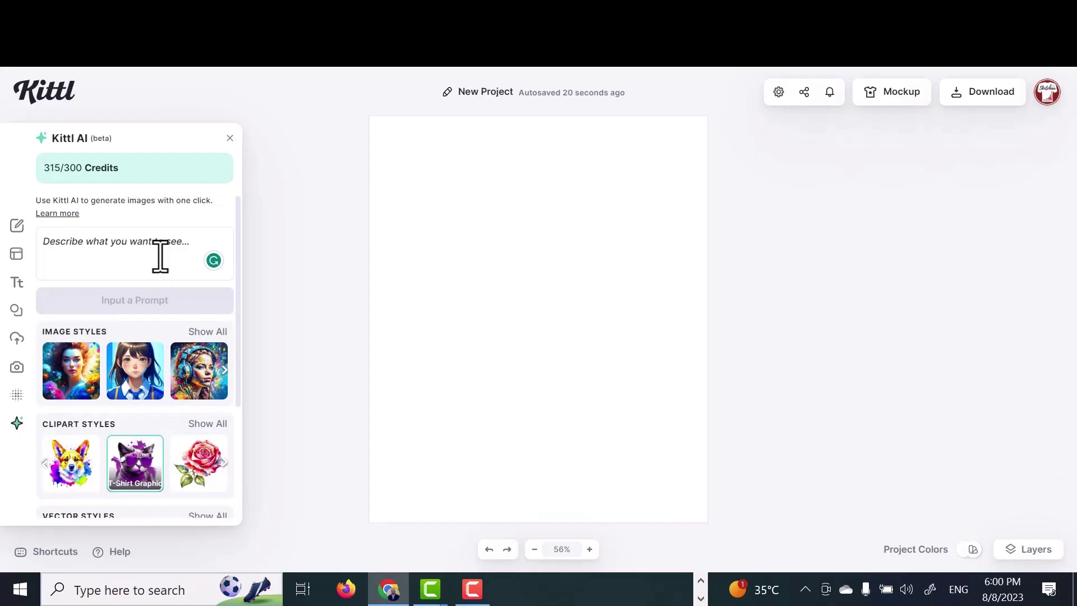
Generate an image from the prompt 'DJ Cat playing music, Cool'.
type("DJ Cat playing music,")
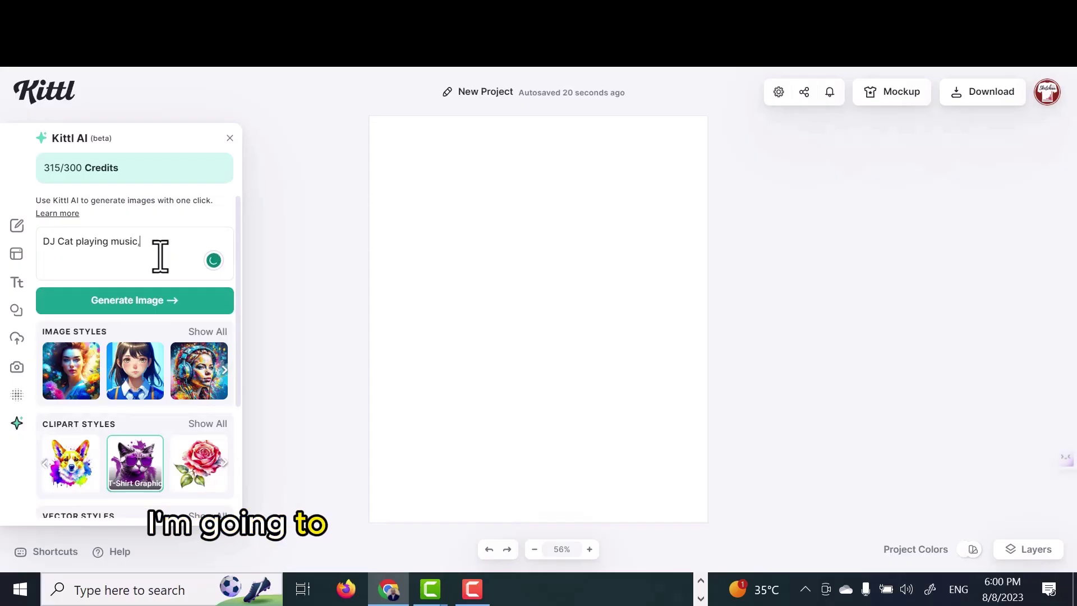
type(" Cool")
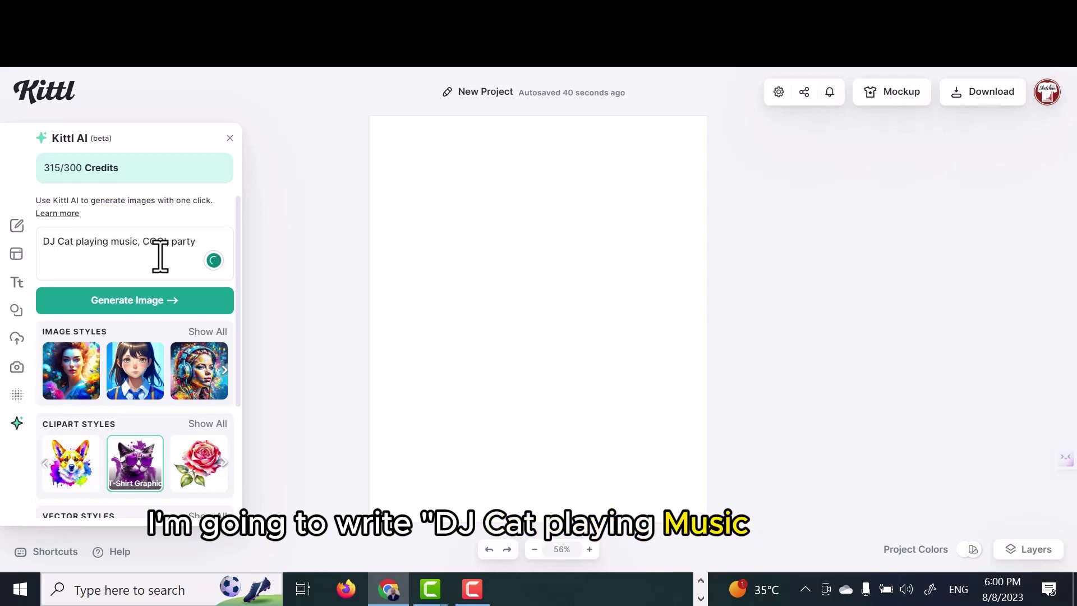
left_click(150, 306)
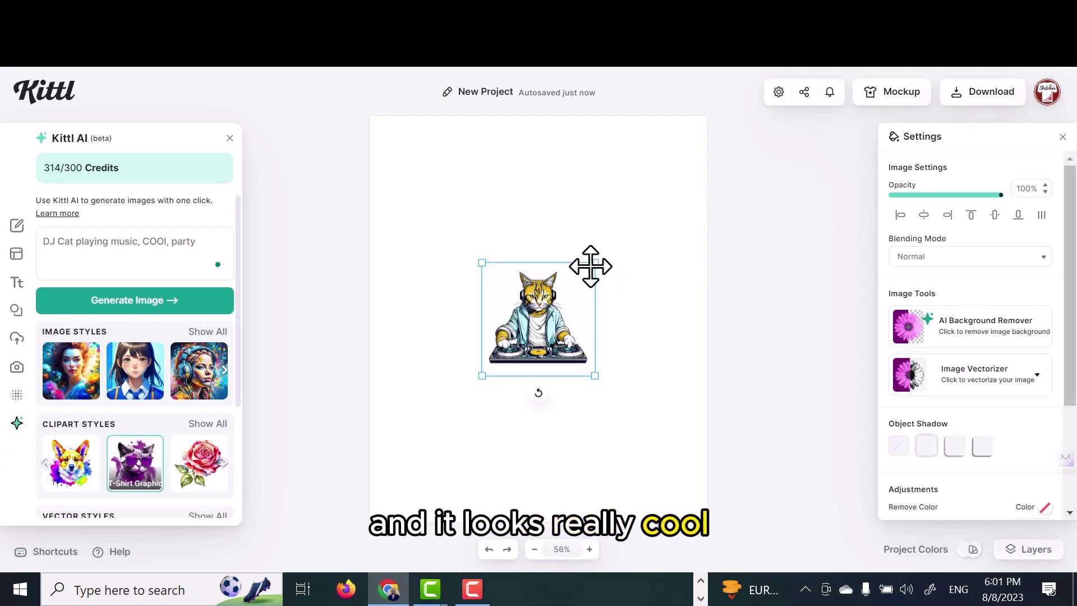
Scale up the DJ cat, make the artboard background black, and remove the image's white background.
left_click_drag(594, 261, 711, 175)
left_click(748, 284)
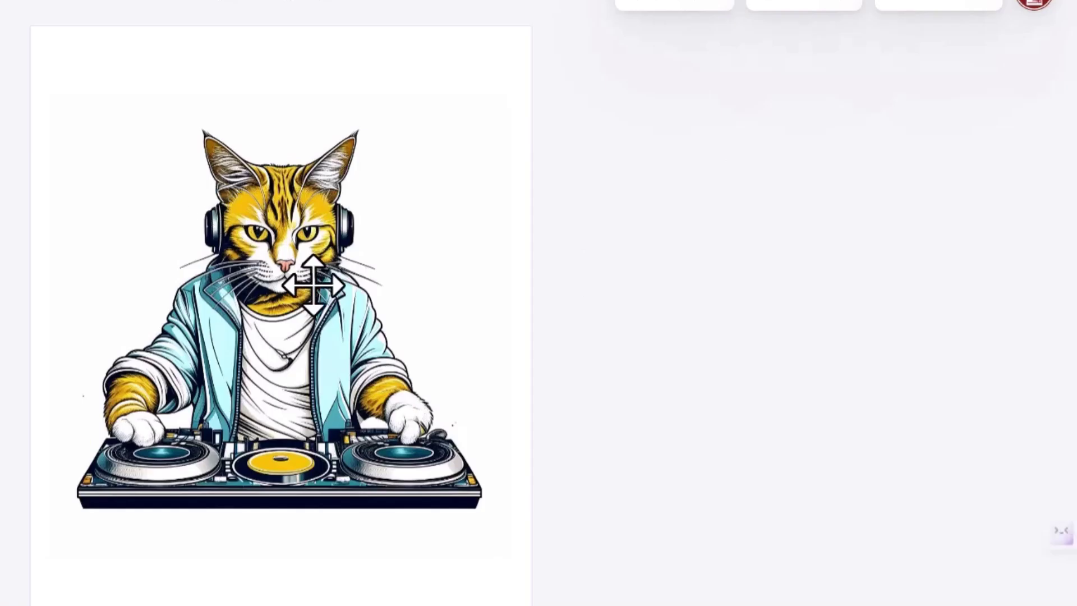
left_click(313, 286)
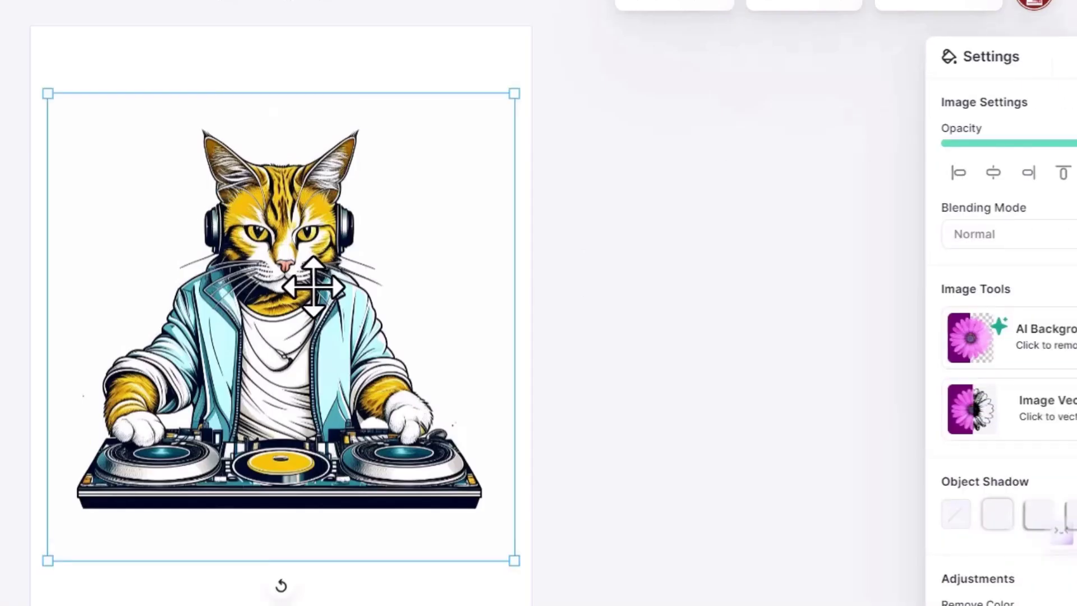
left_click(385, 67)
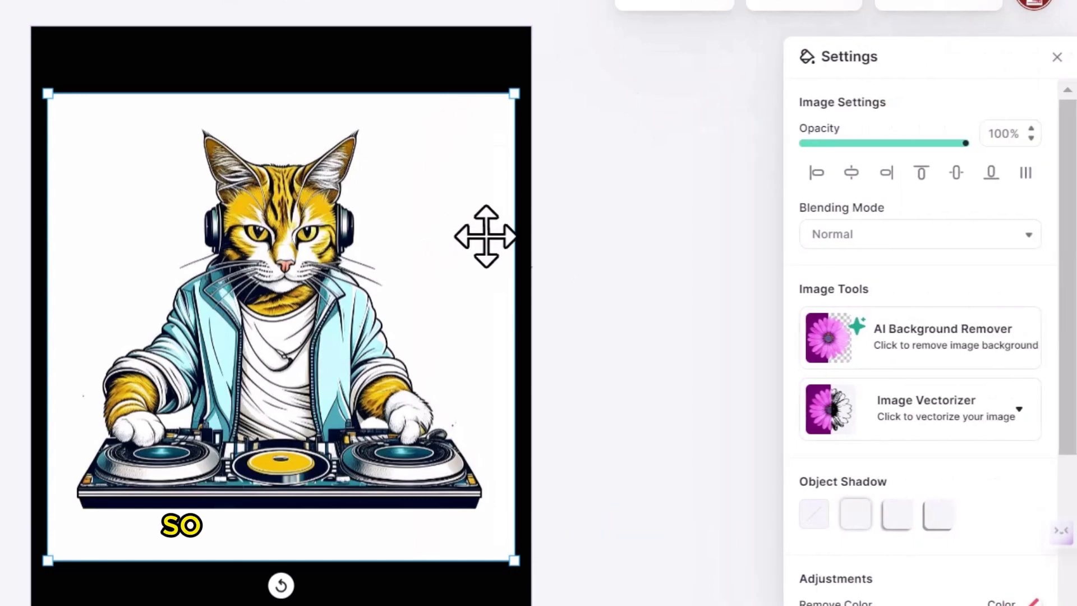
left_click(901, 332)
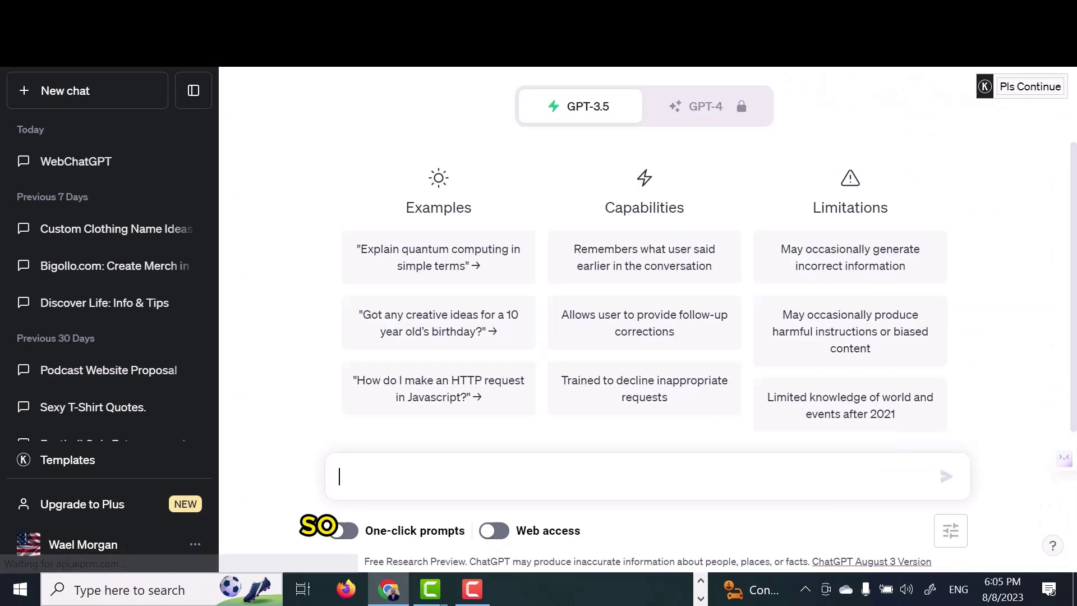
Ask ChatGPT to suggest slogans for a T-shirt with a DJ cat design.
type("sugges")
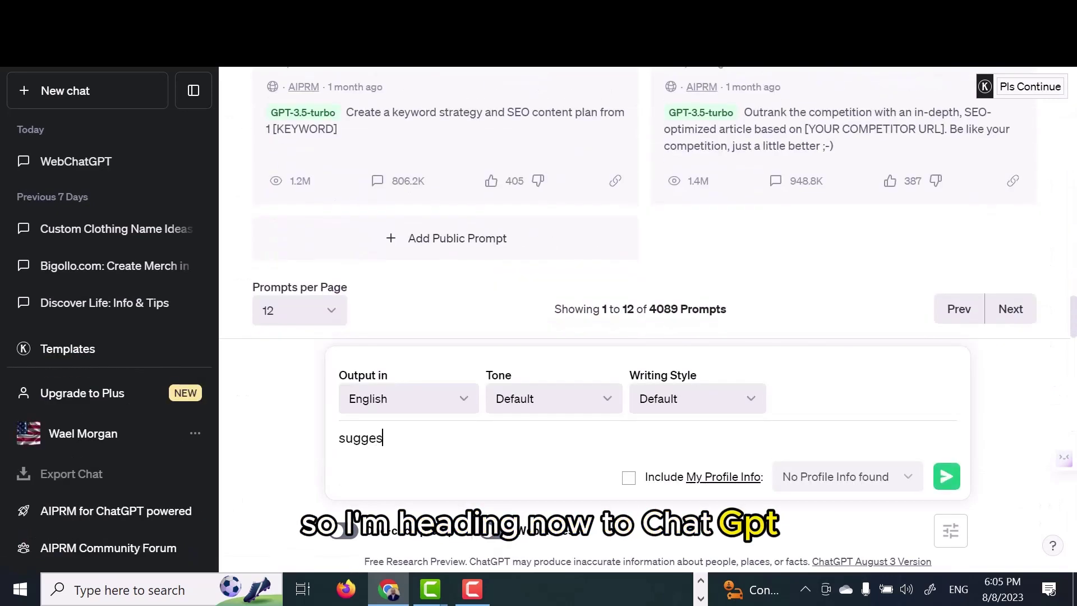
type("t a couple o")
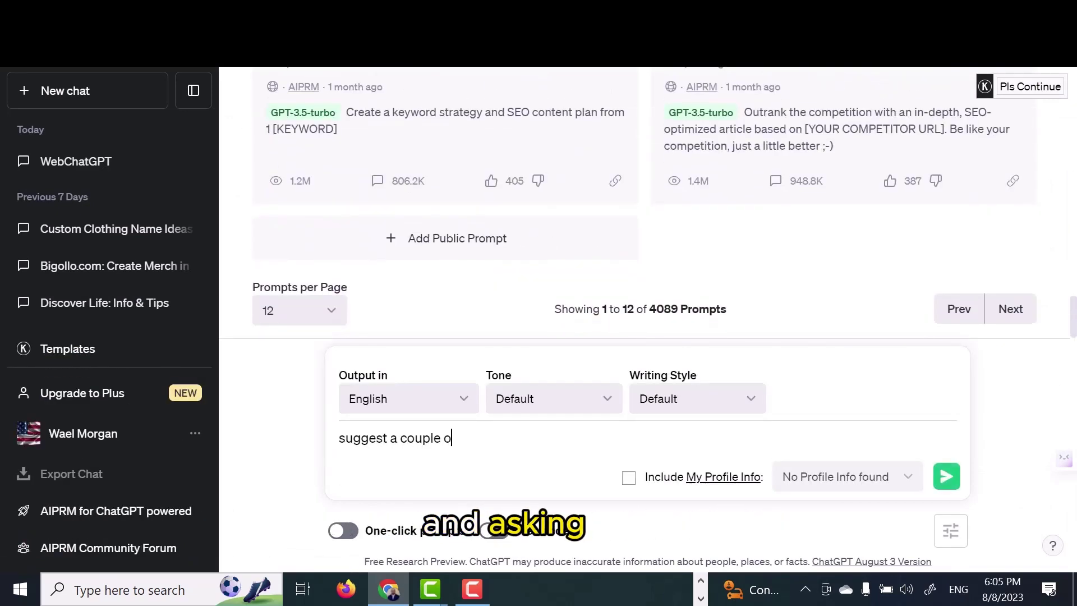
type("f slogans for m")
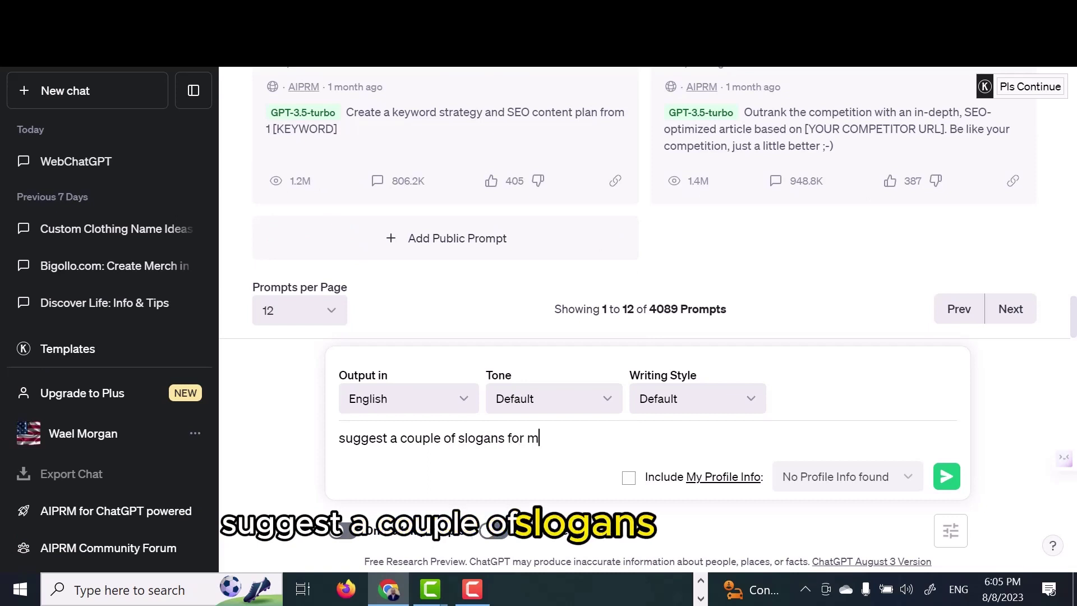
type("y  has a de")
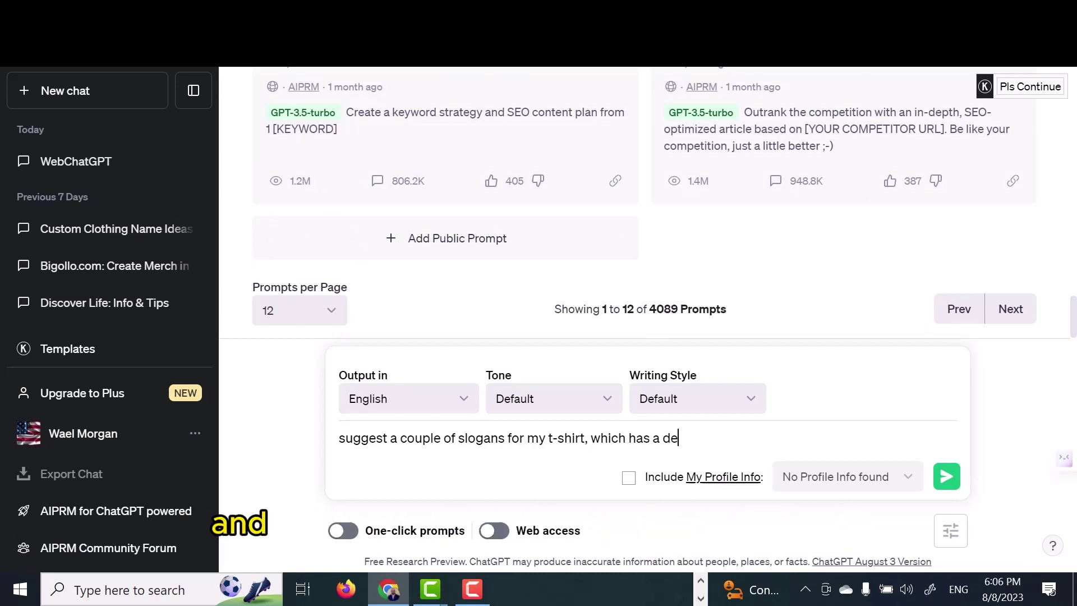
type("sign of a DJ cat")
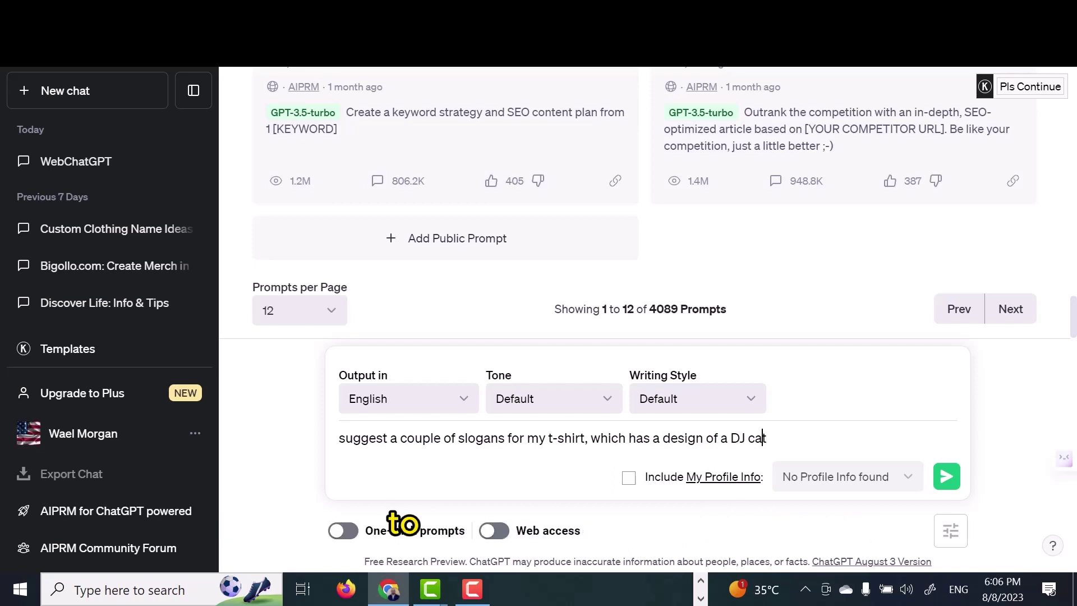
type("cool")
key("Return")
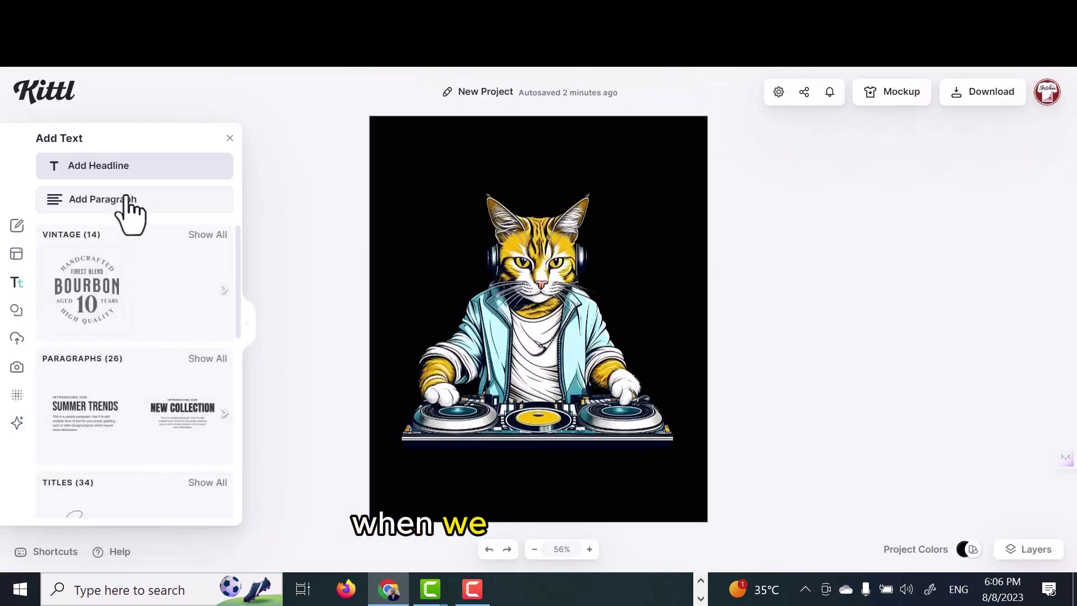
Add a white headline, enlarge it, and place it at the top of the artboard.
left_click(132, 171)
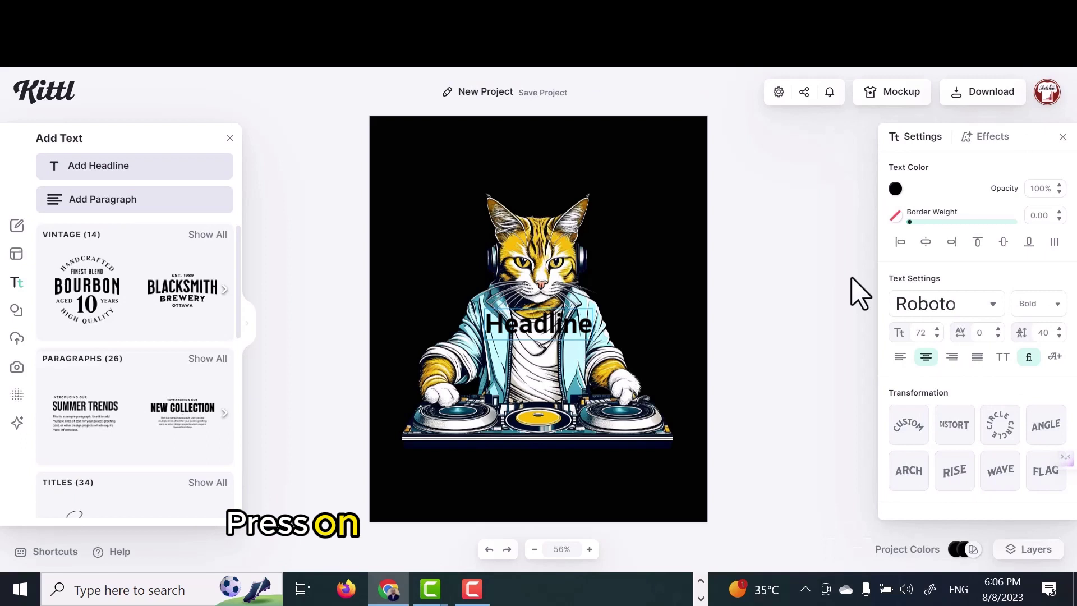
left_click(895, 189)
left_click(710, 223)
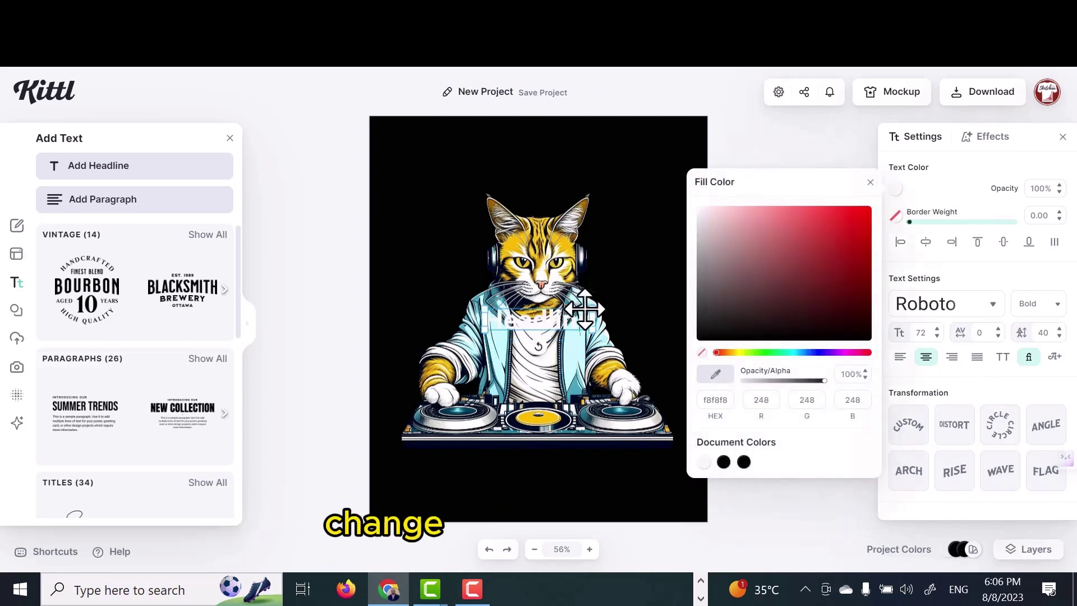
left_click_drag(586, 314, 642, 269)
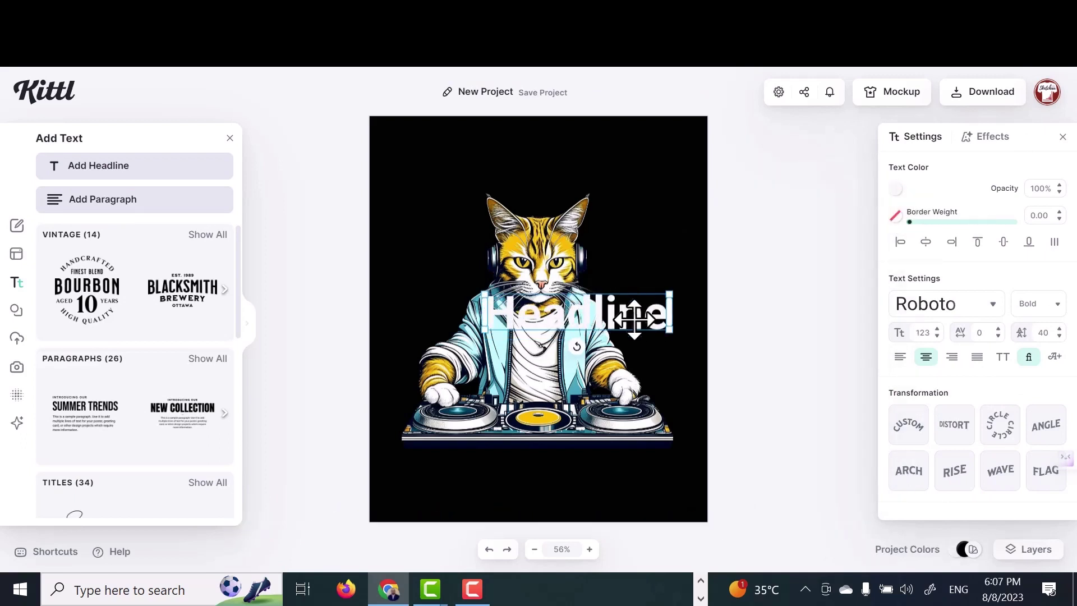
left_click_drag(634, 319, 557, 197)
double_click(557, 199)
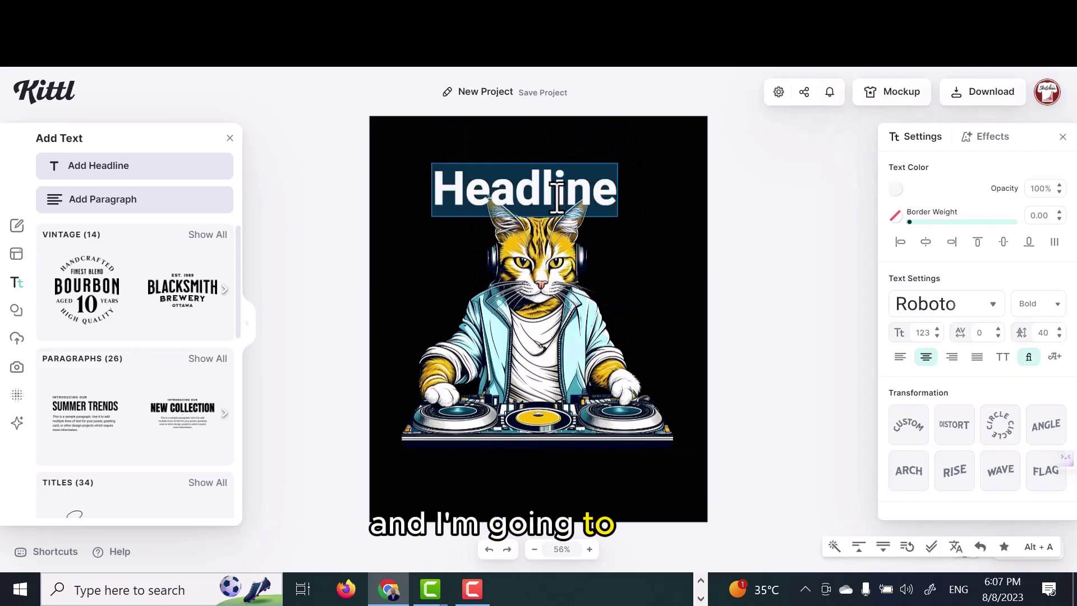
type("C")
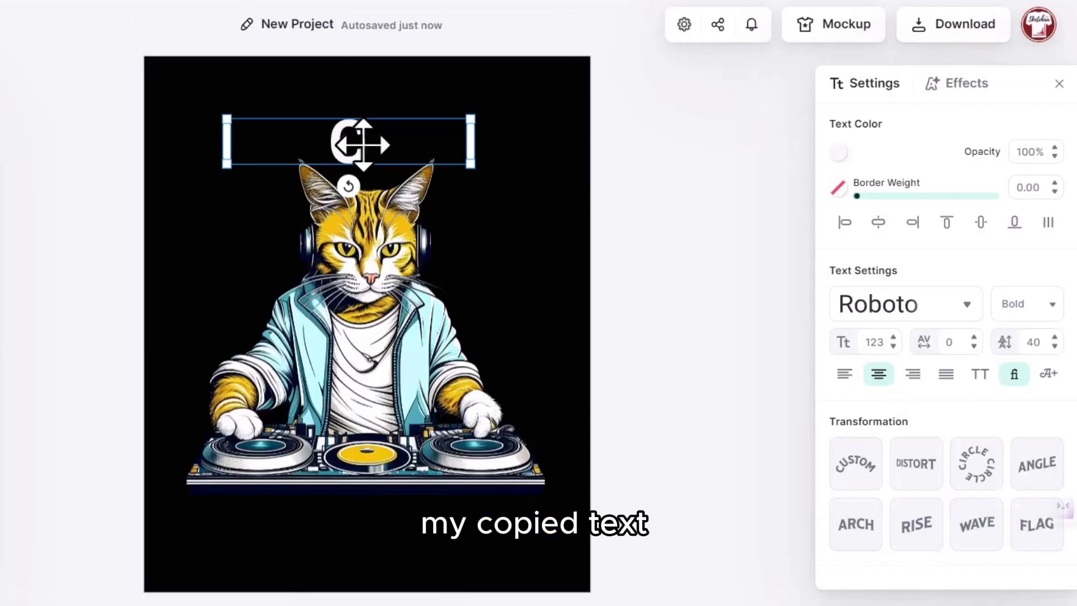
Paste 'Catnip N' Beats' into the text box and fit it on one line.
left_click(359, 168)
double_click(360, 139)
type("Catnip N' Beats")
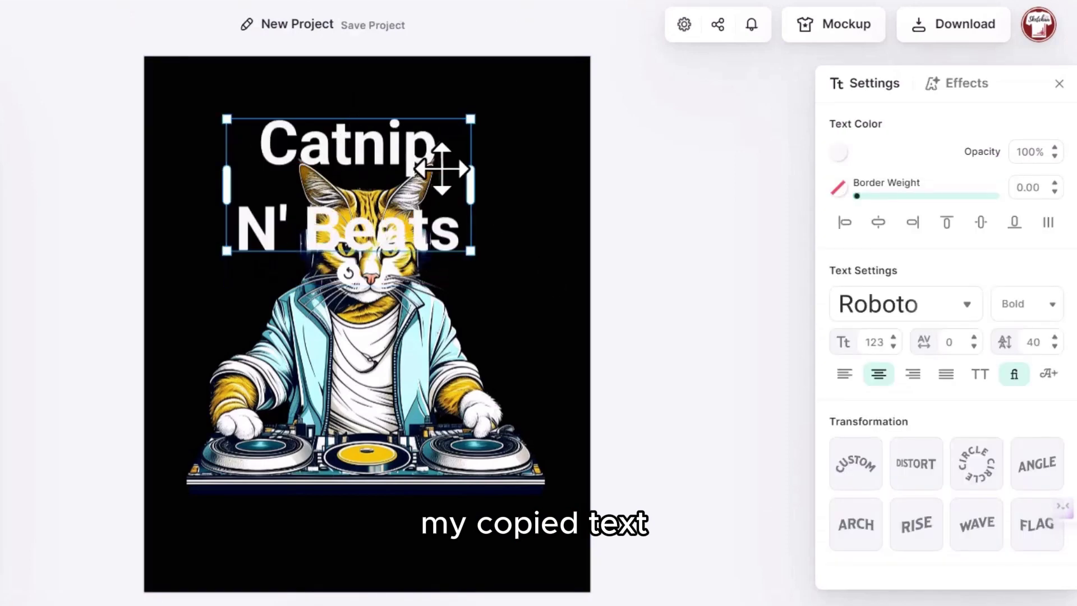
left_click_drag(469, 183, 665, 163)
left_click_drag(567, 159, 528, 131)
left_click_drag(459, 144, 488, 145)
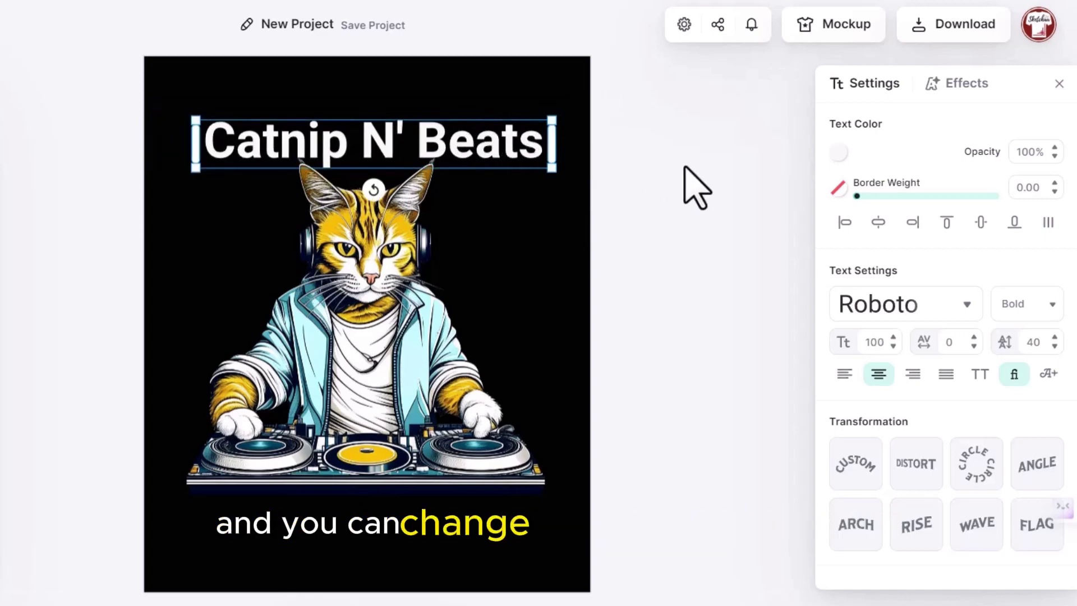
Set the title in the KRISHA font and narrow its text box at the bottom.
left_click(908, 300)
left_click(625, 370)
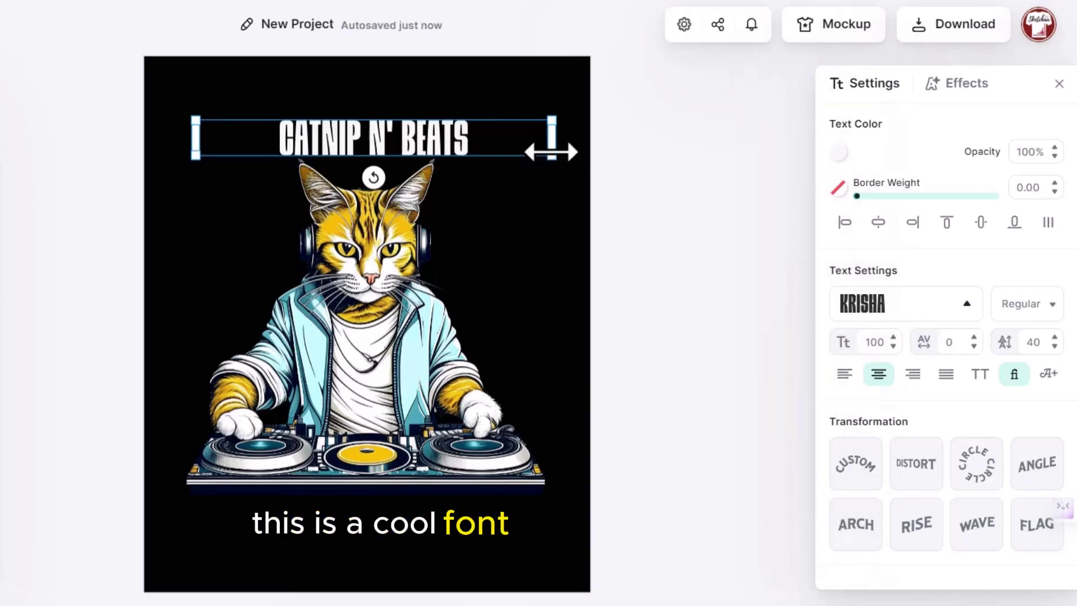
left_click_drag(564, 137, 514, 91)
left_click(673, 215)
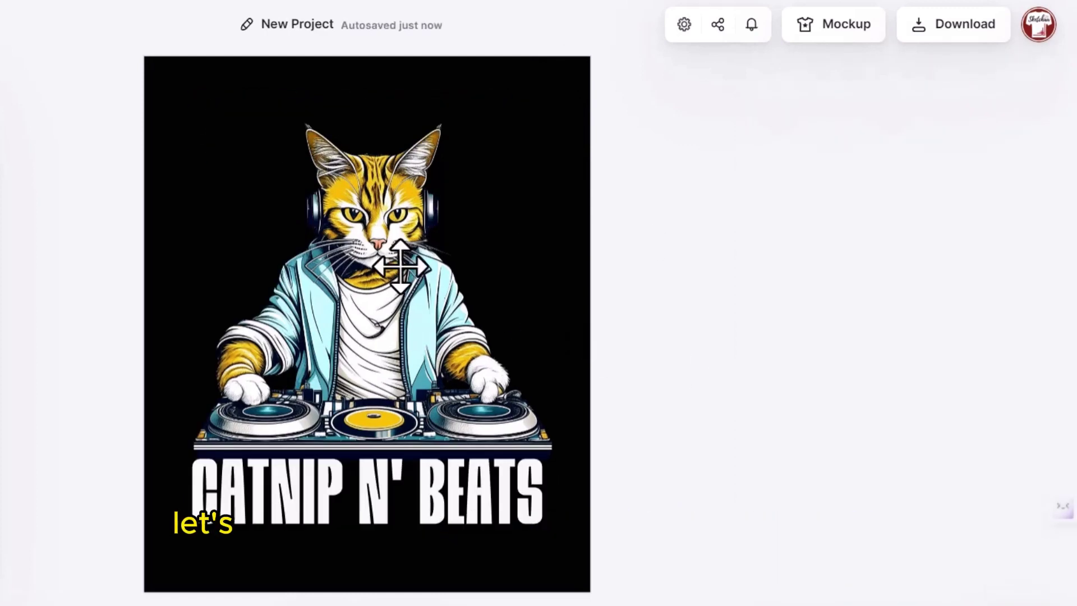
left_click(400, 266)
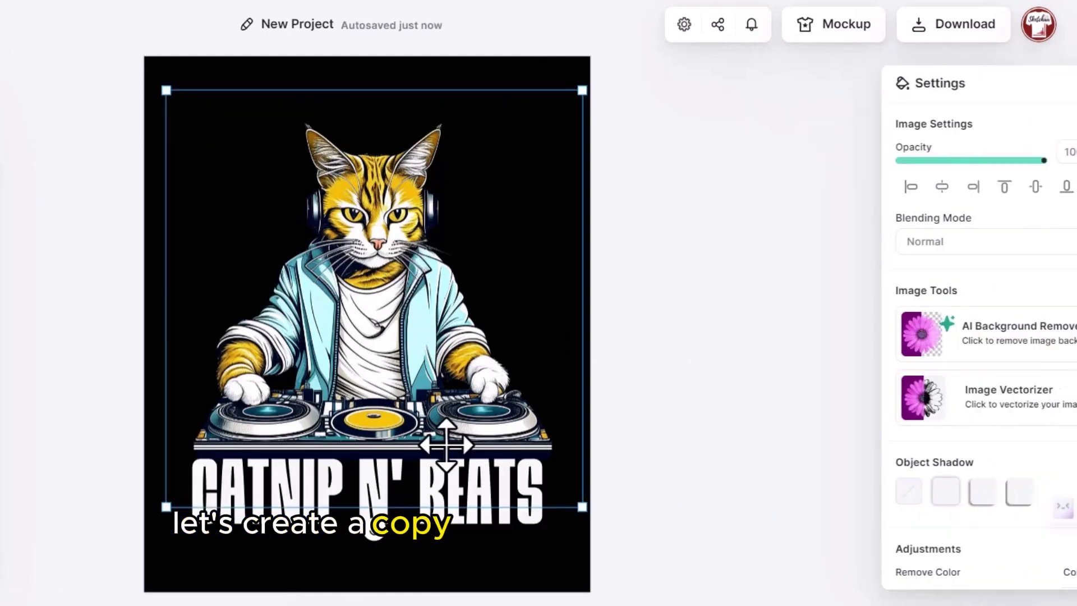
left_click(456, 557)
left_click(452, 504)
Duplicate the CATNIP N' BEATS title to the top and select 'Cats Rule the Decks' in ChatGPT.
key("ctrl+d")
left_click_drag(452, 505, 456, 173)
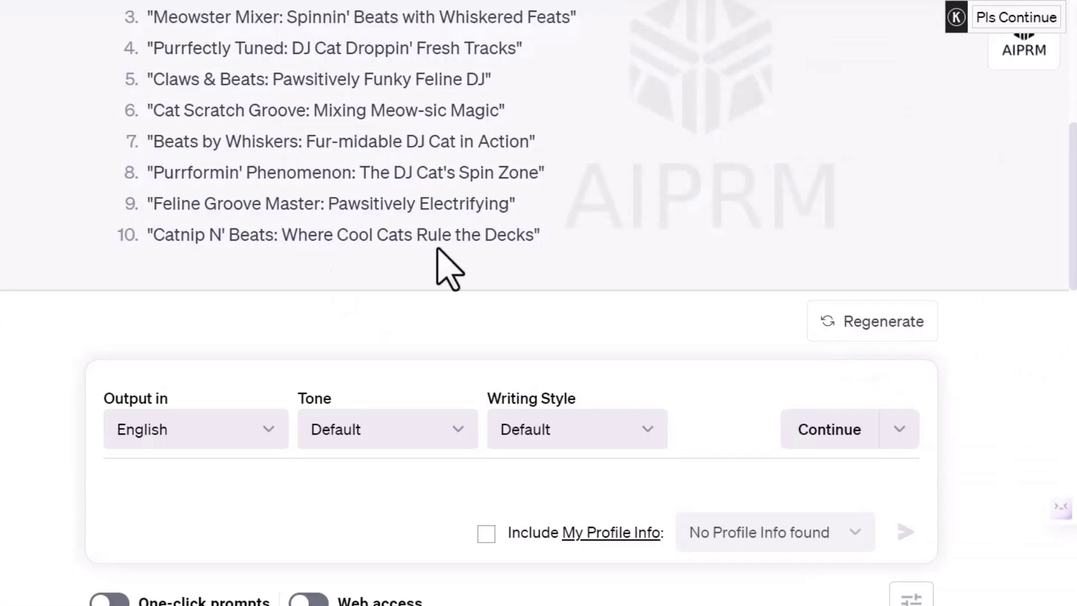
left_click_drag(534, 236, 406, 236)
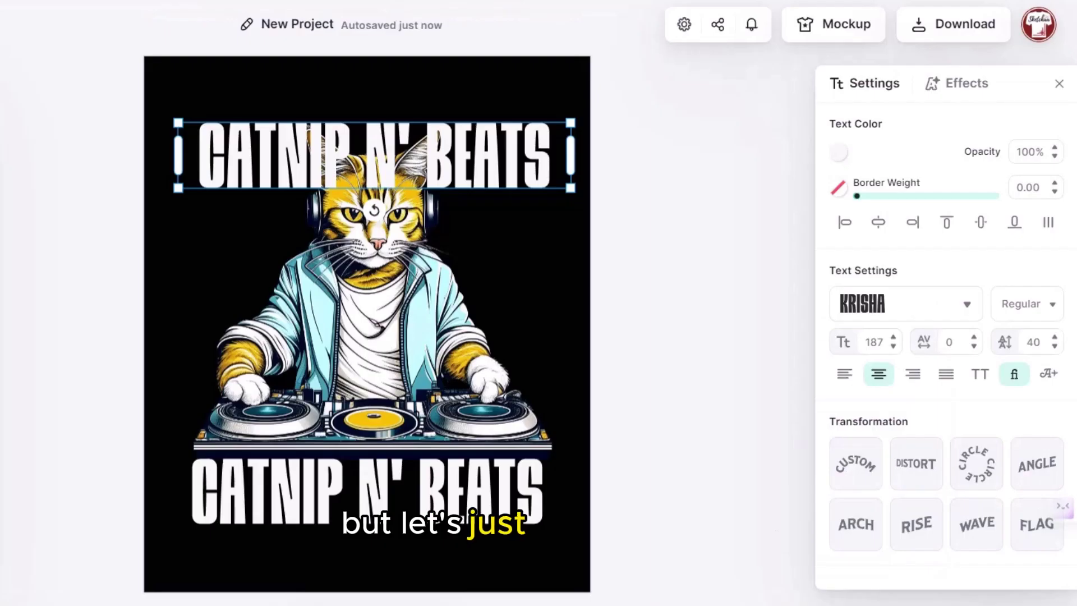
Replace the duplicate's text with 'Cats Rule the Decks' in the Beatstreet font.
double_click(367, 151)
type("Cats Rule the Decks")
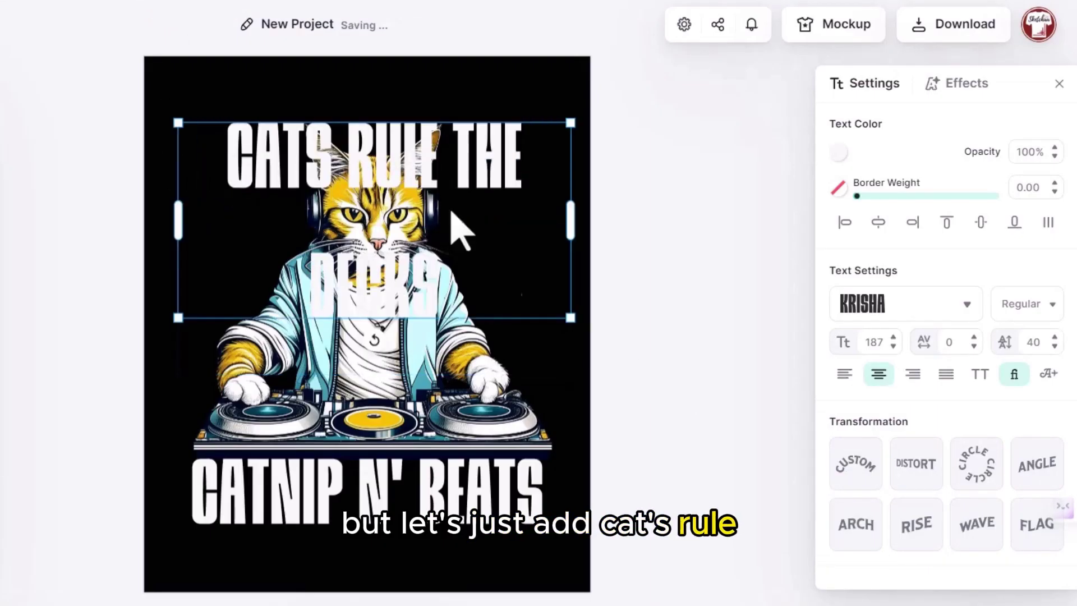
left_click_drag(122, 218, 95, 221)
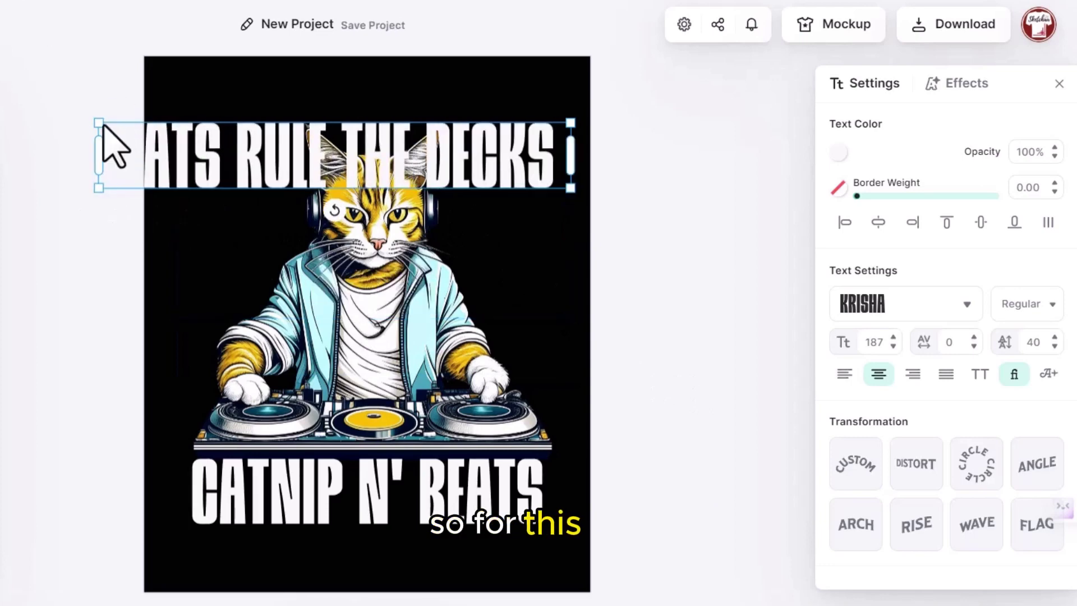
left_click_drag(101, 120, 187, 168)
left_click(962, 304)
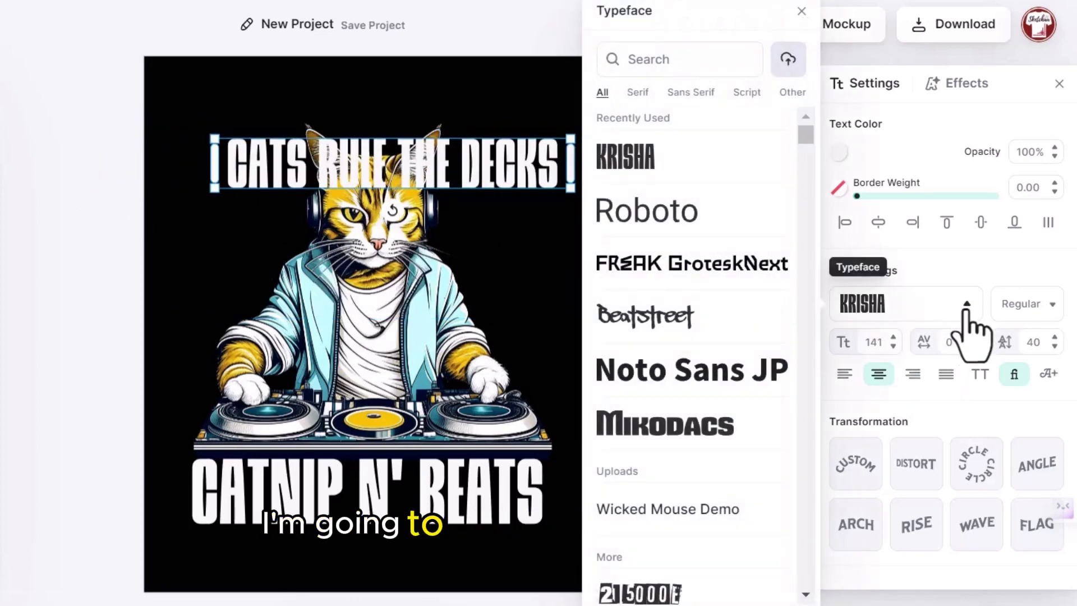
left_click(688, 336)
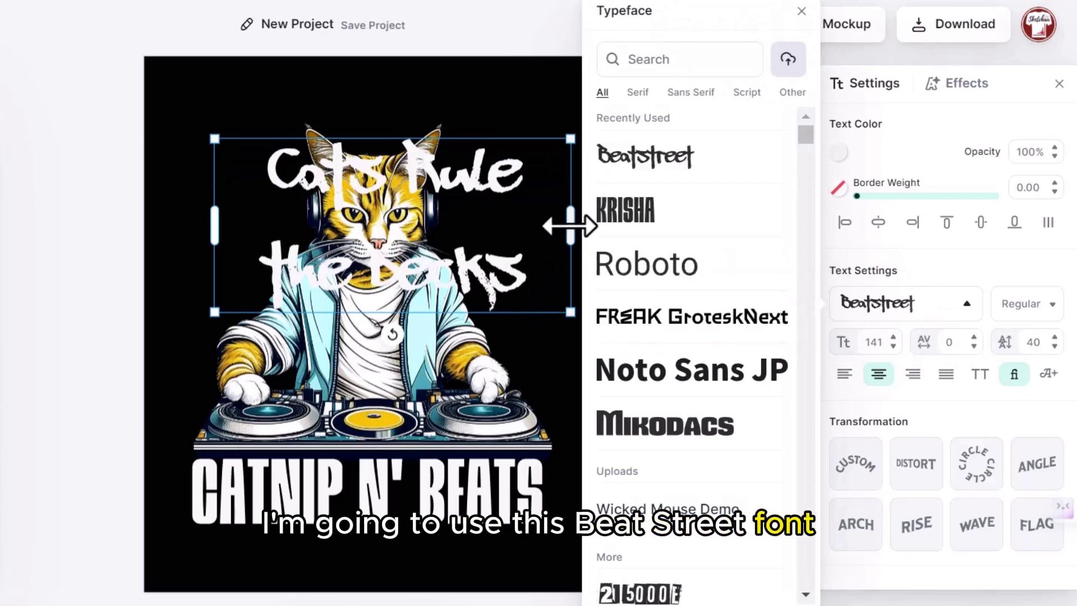
left_click_drag(570, 225, 764, 231)
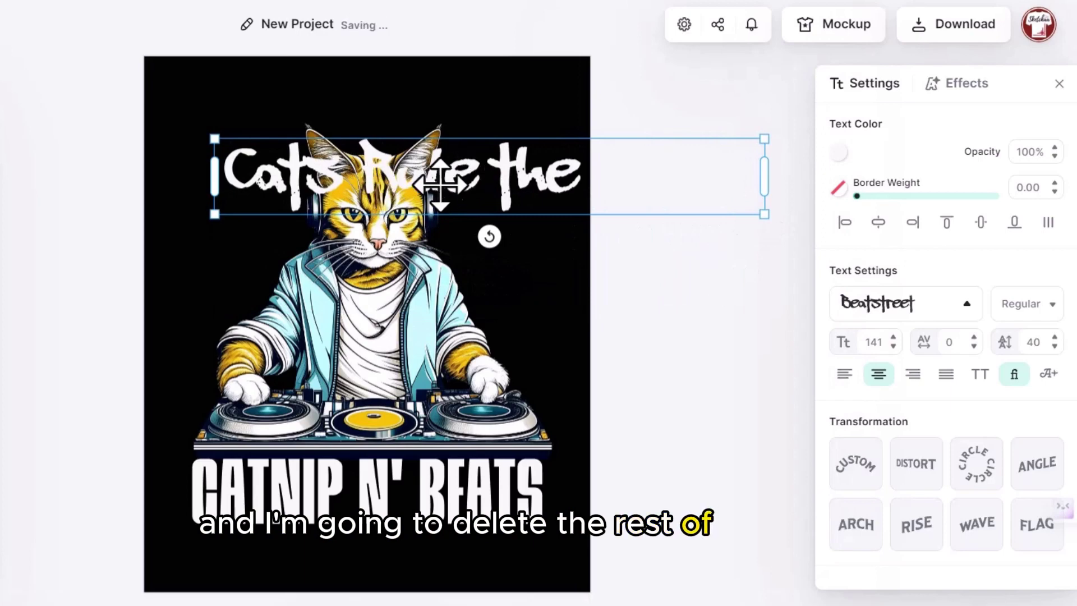
Cut the text to 'Cats Rule', reposition it, and apply the WAVE curve.
double_click(499, 179)
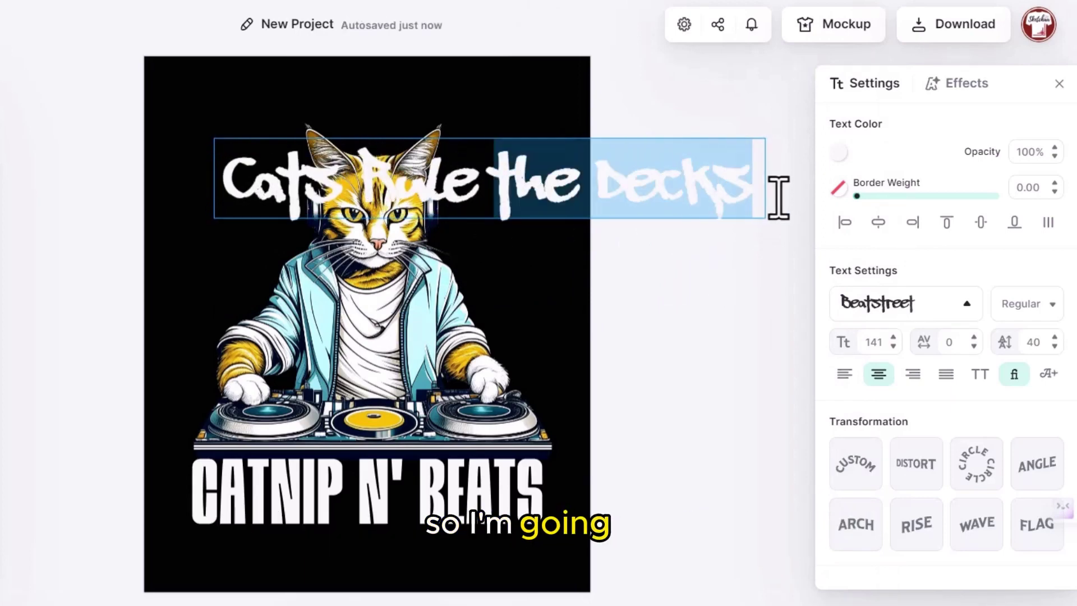
key("BackSpace")
key("Escape")
left_click_drag(500, 168, 413, 293)
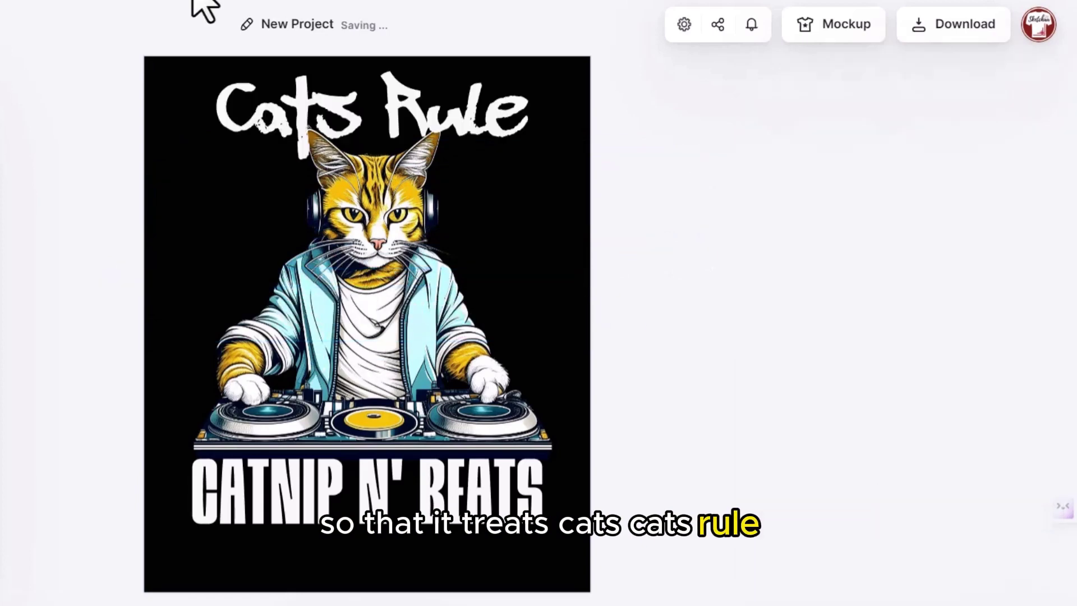
left_click(364, 129)
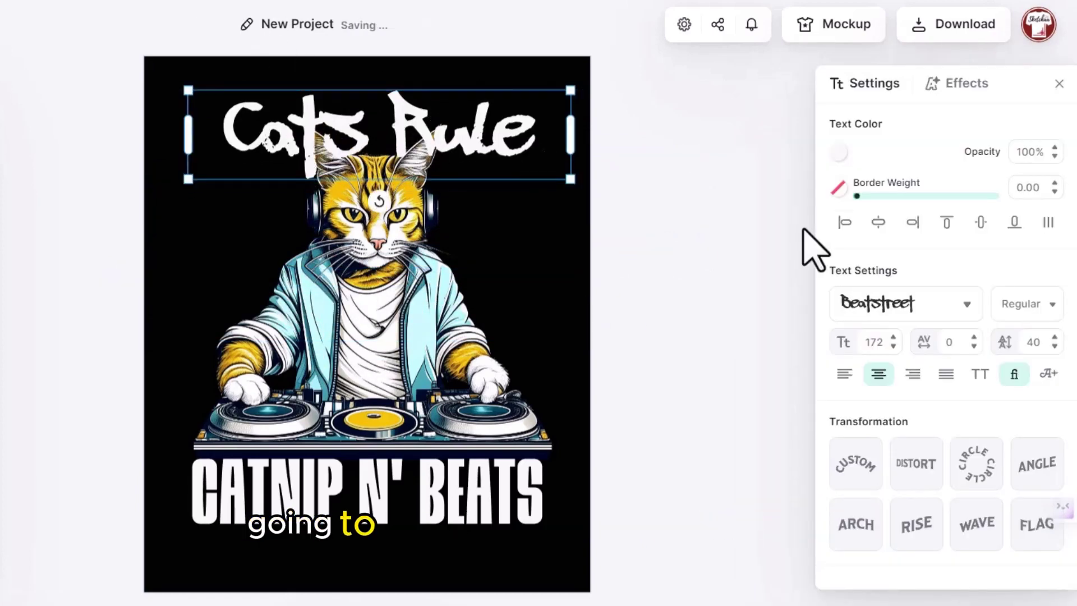
left_click(978, 524)
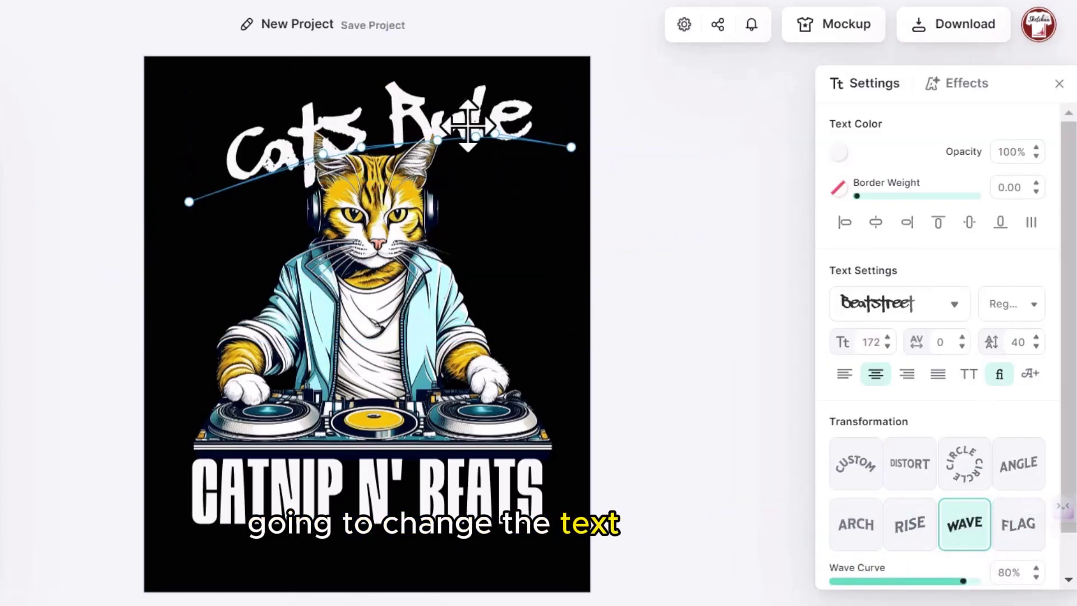
Move Cats Rule onto the decks, make it cyan with a 3.60 black border, wave 88%.
left_click_drag(467, 126, 467, 386)
left_click(838, 152)
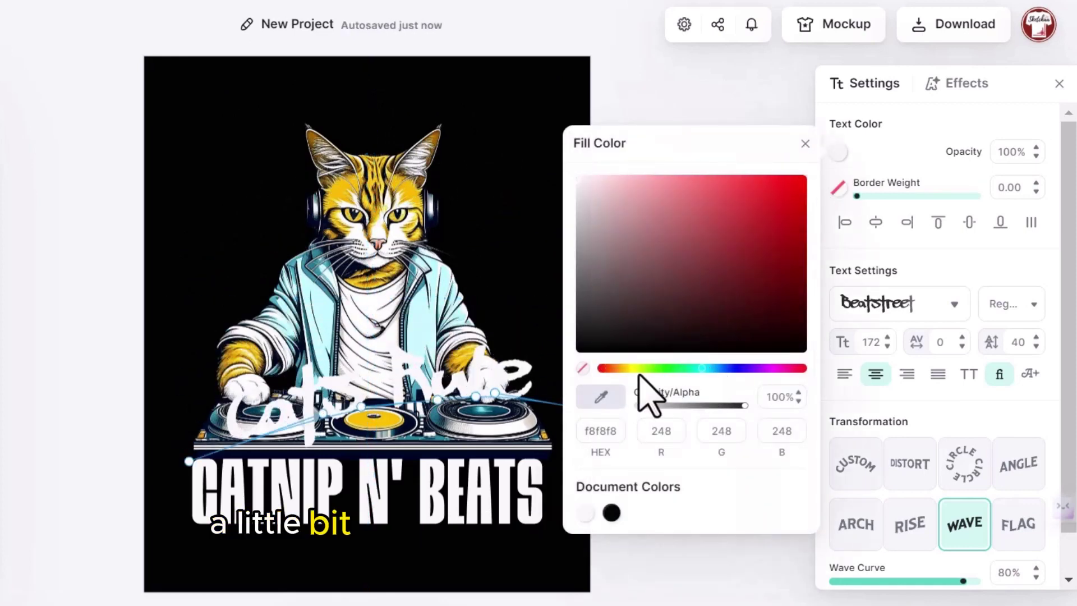
left_click_drag(698, 320, 702, 281)
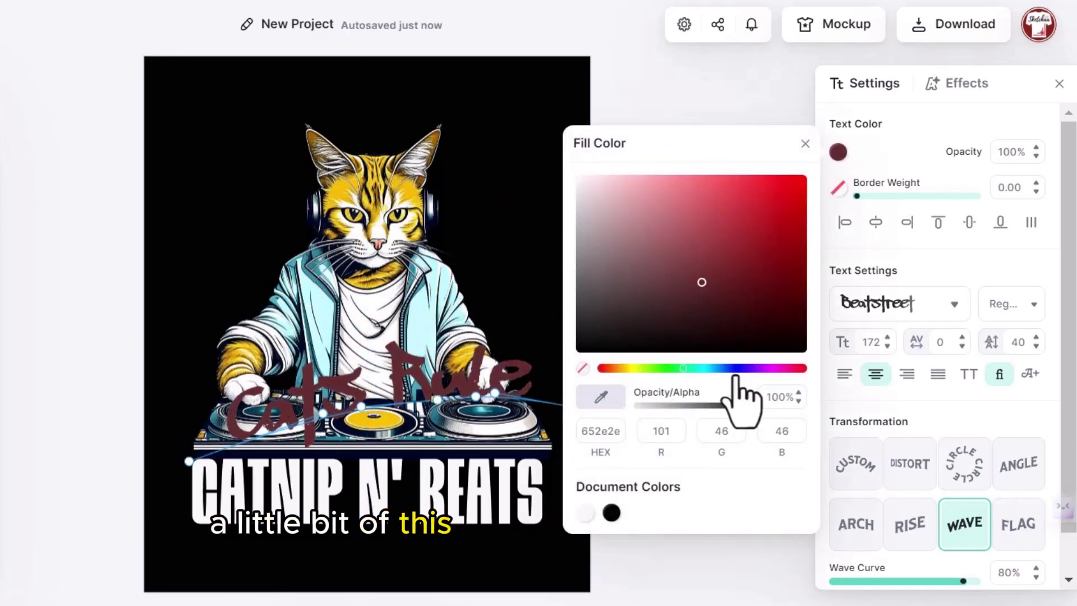
left_click(701, 369)
left_click(783, 191)
left_click_drag(857, 196, 860, 196)
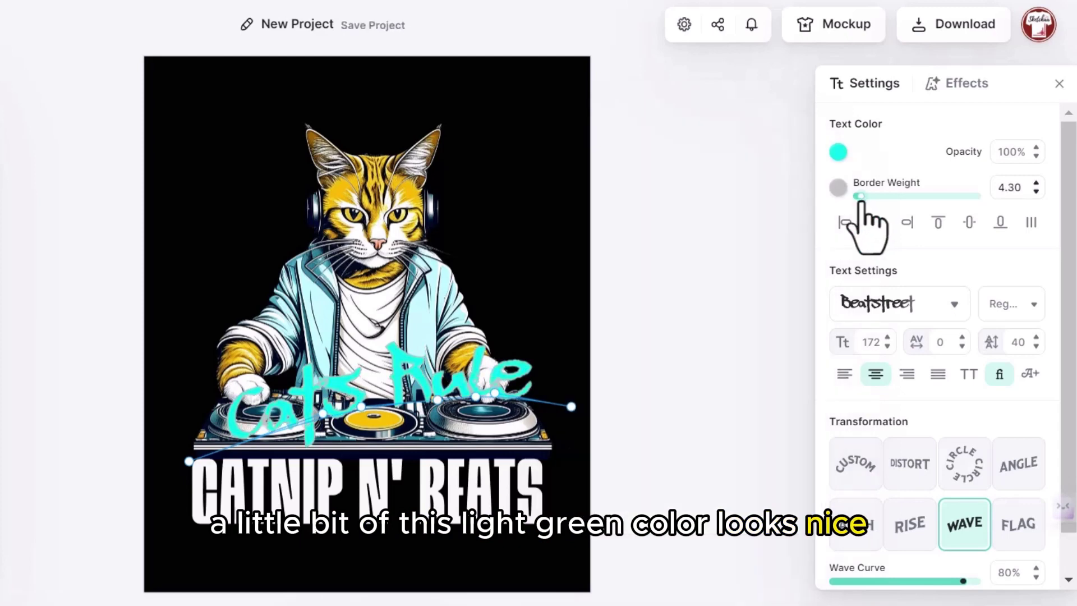
left_click(838, 187)
left_click(734, 224)
left_click(664, 548)
left_click(1036, 191)
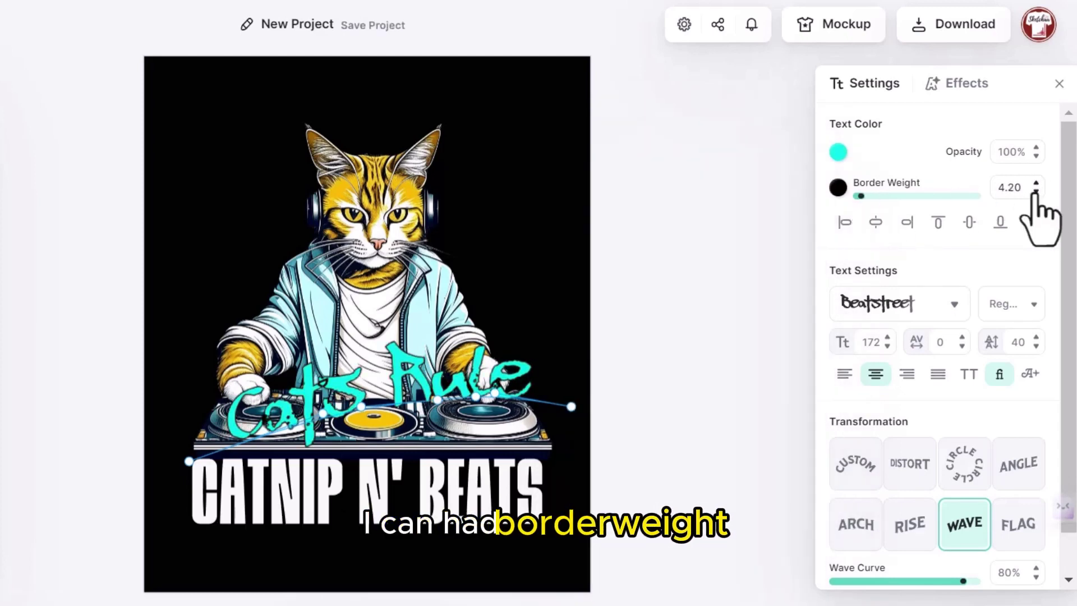
left_click(1036, 192)
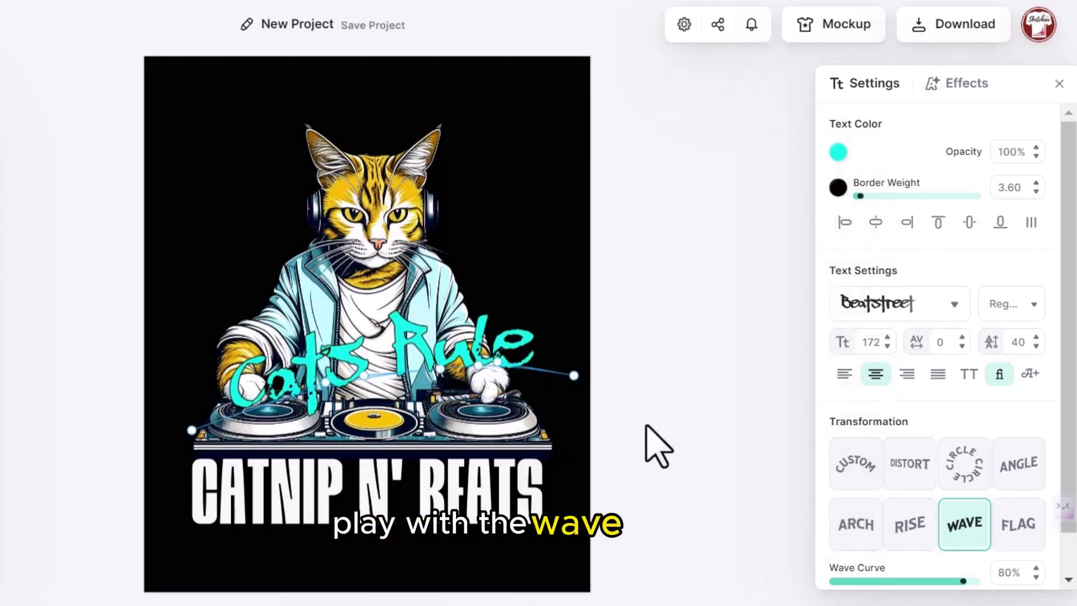
left_click_drag(963, 580, 970, 581)
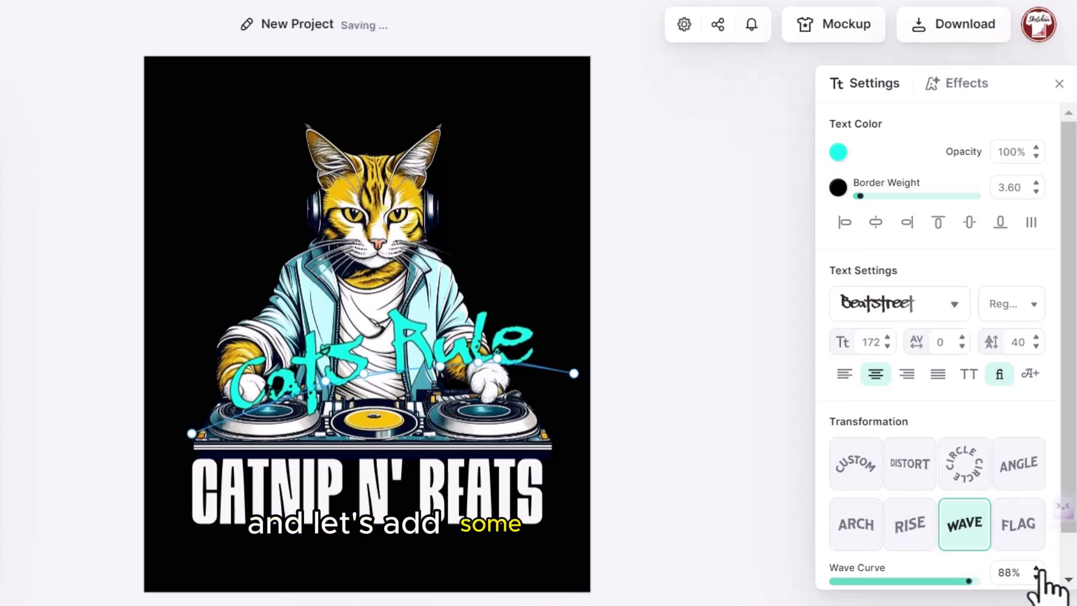
Add a black Block Shadow to Cats Rule with offset 0 and outline 10.
left_click(953, 89)
left_click(976, 166)
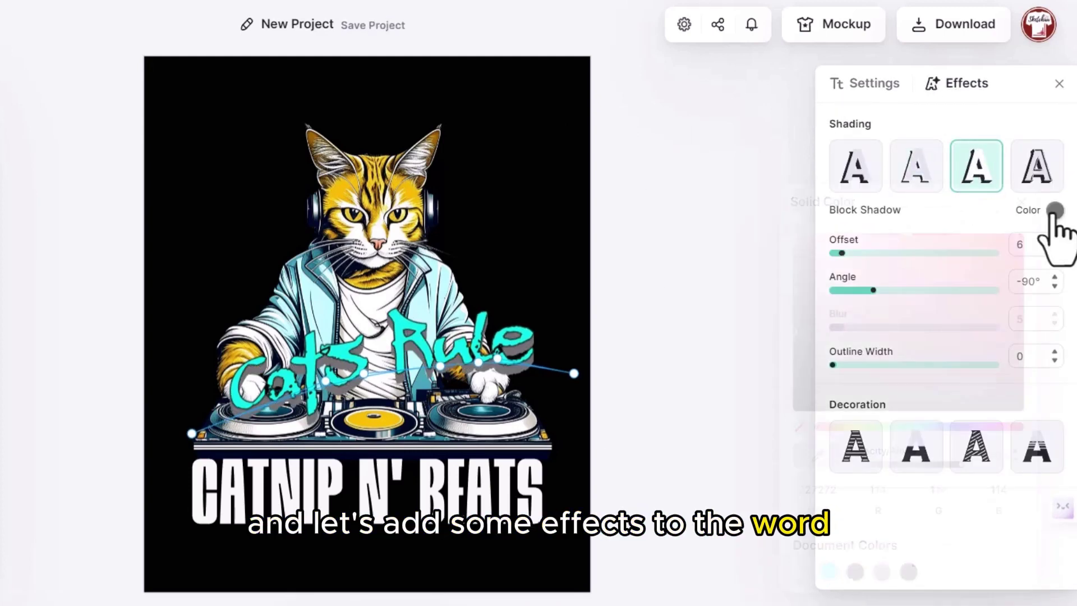
left_click(1054, 211)
left_click(795, 410)
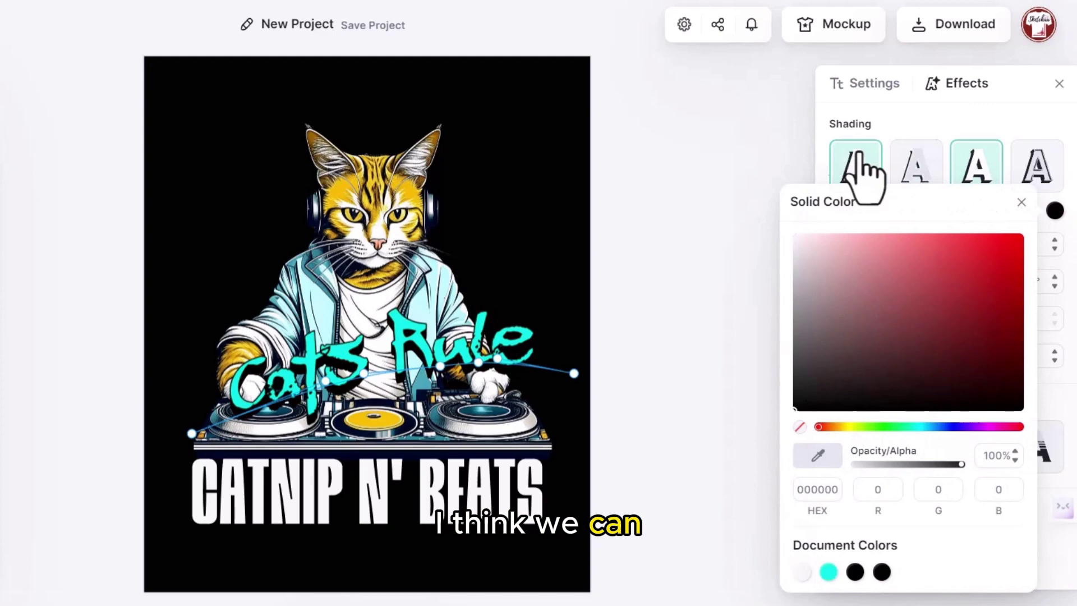
left_click(932, 140)
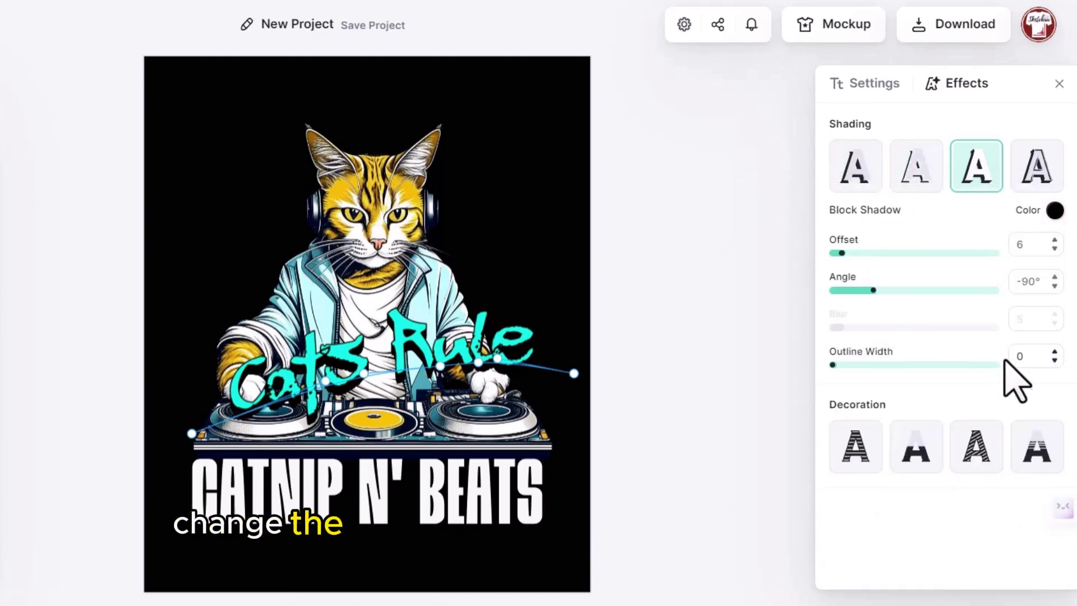
left_click(1054, 352)
left_click(1054, 351)
left_click(1054, 352)
left_click(1054, 352)
left_click(1054, 352)
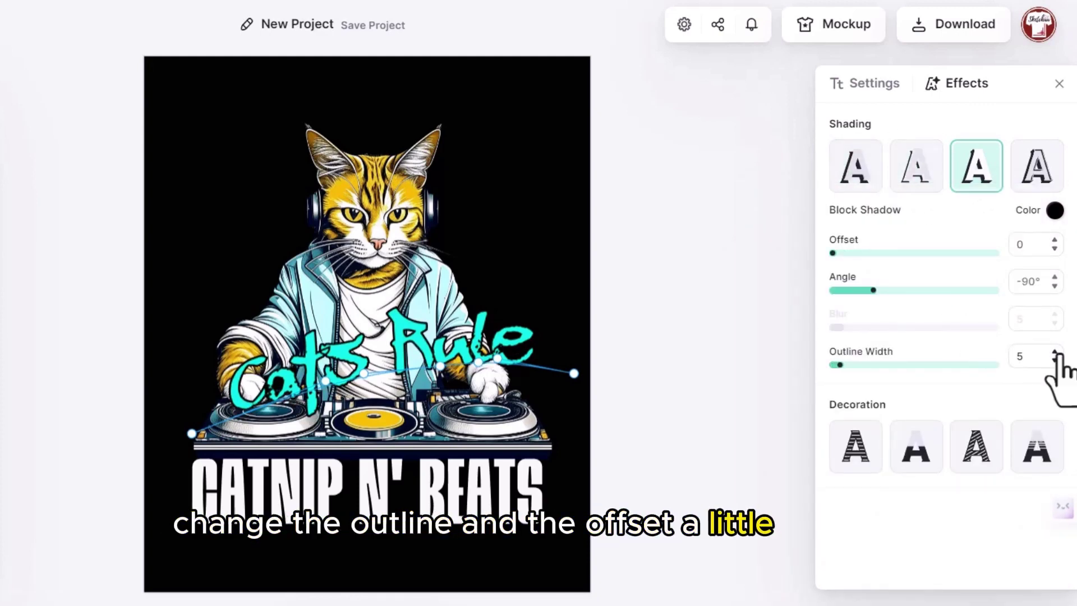
left_click(1054, 352)
left_click(1054, 352)
left_click(1055, 351)
left_click(1054, 352)
left_click(1054, 352)
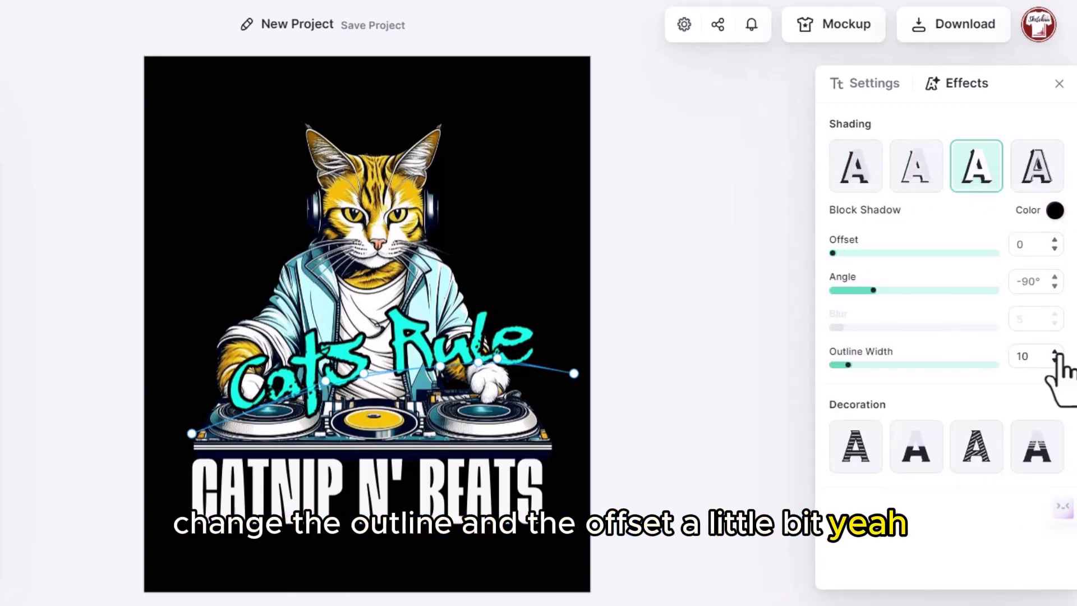
left_click(878, 85)
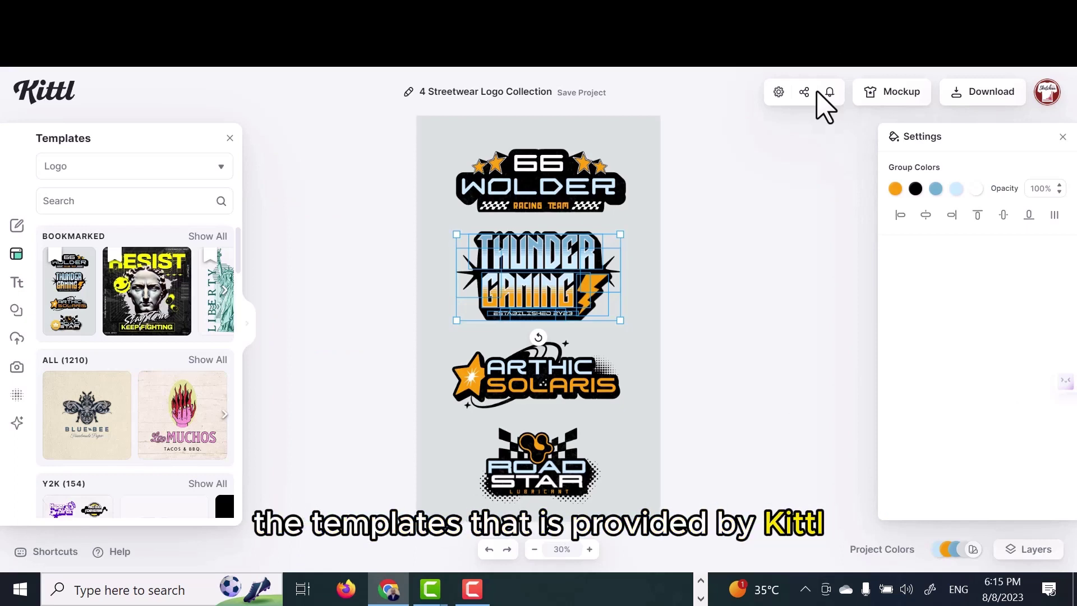
Paste the Thunder Gaming logo into the cat design, move it to the top, and shrink it.
left_click(670, 343)
left_click(544, 277)
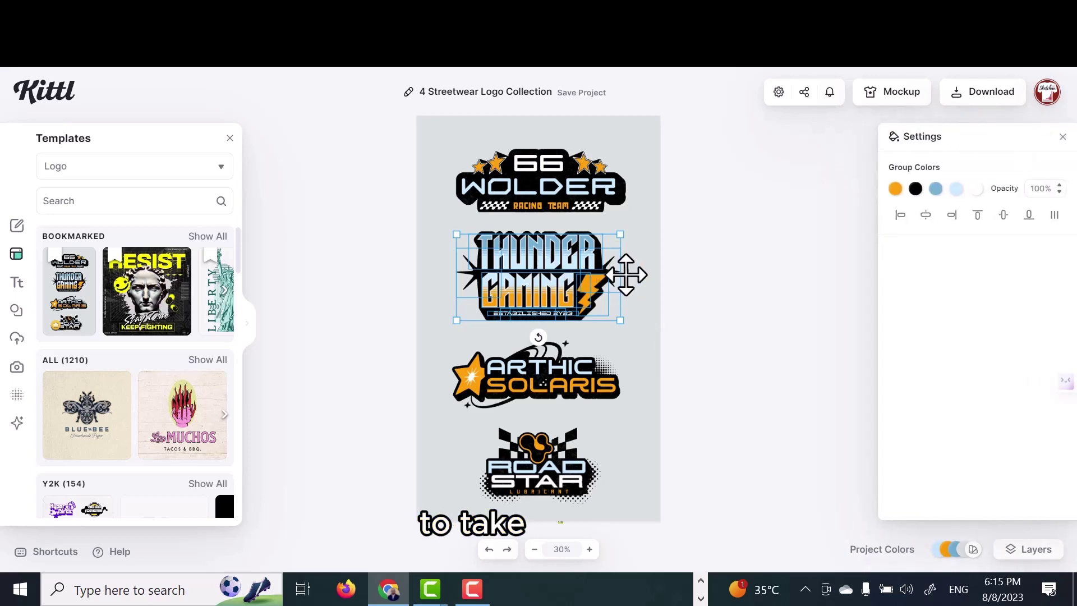
key("ctrl+v")
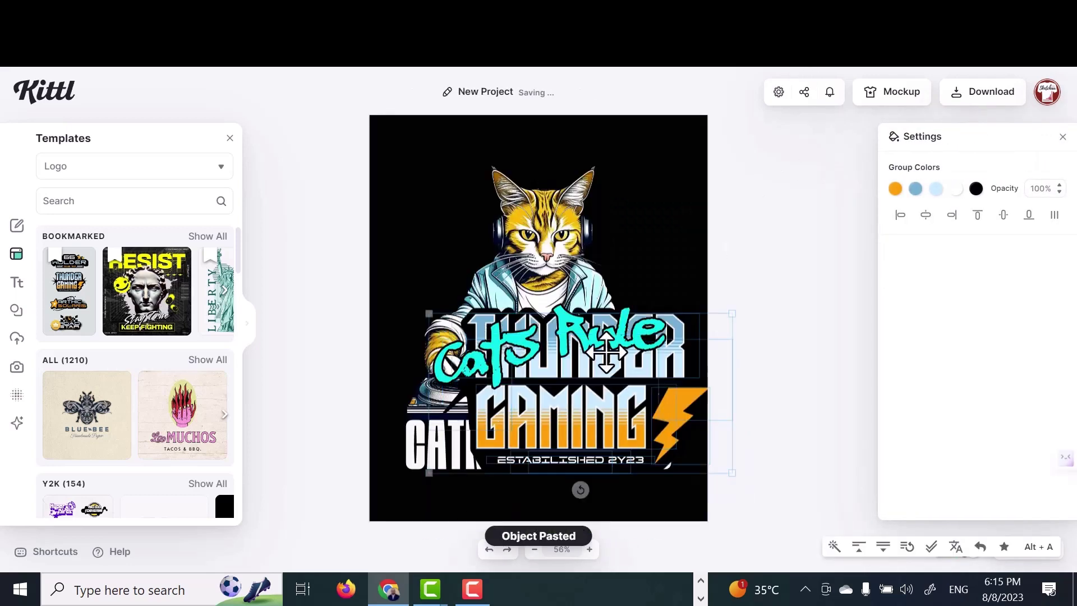
left_click_drag(586, 337, 586, 202)
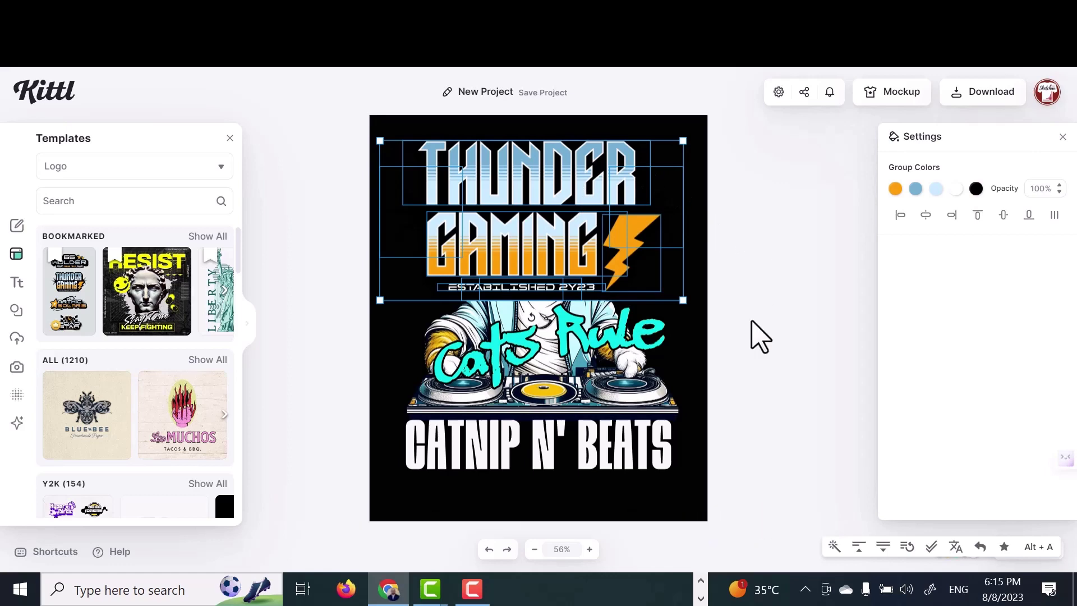
left_click(757, 336)
left_click(663, 168)
left_click_drag(682, 140, 637, 172)
Ungroup the Thunder Gaming logo and delete the GAMING text.
left_click(562, 233)
right_click(562, 236)
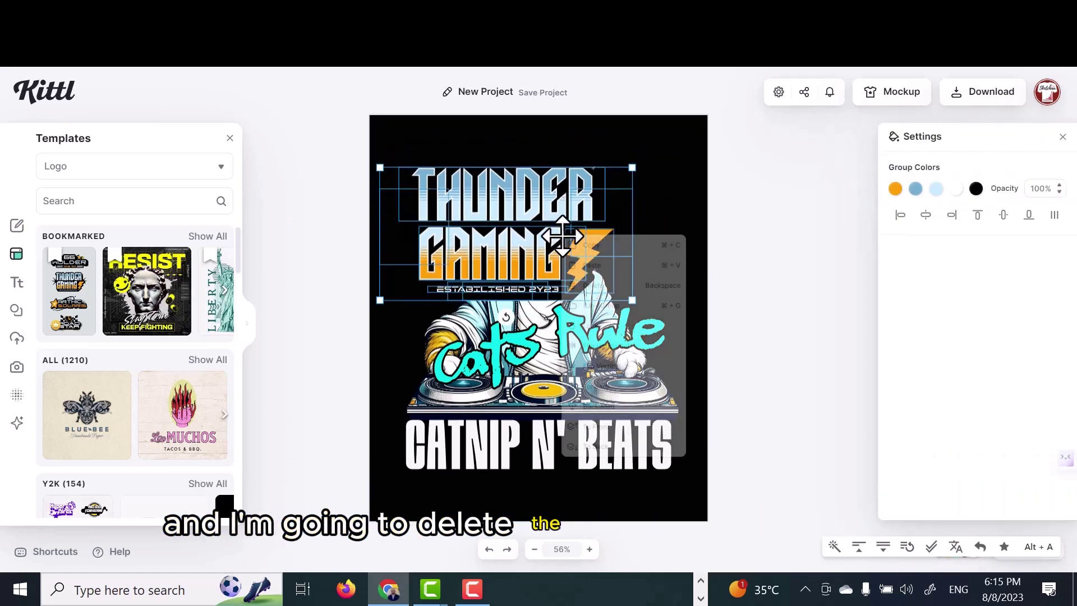
left_click(617, 305)
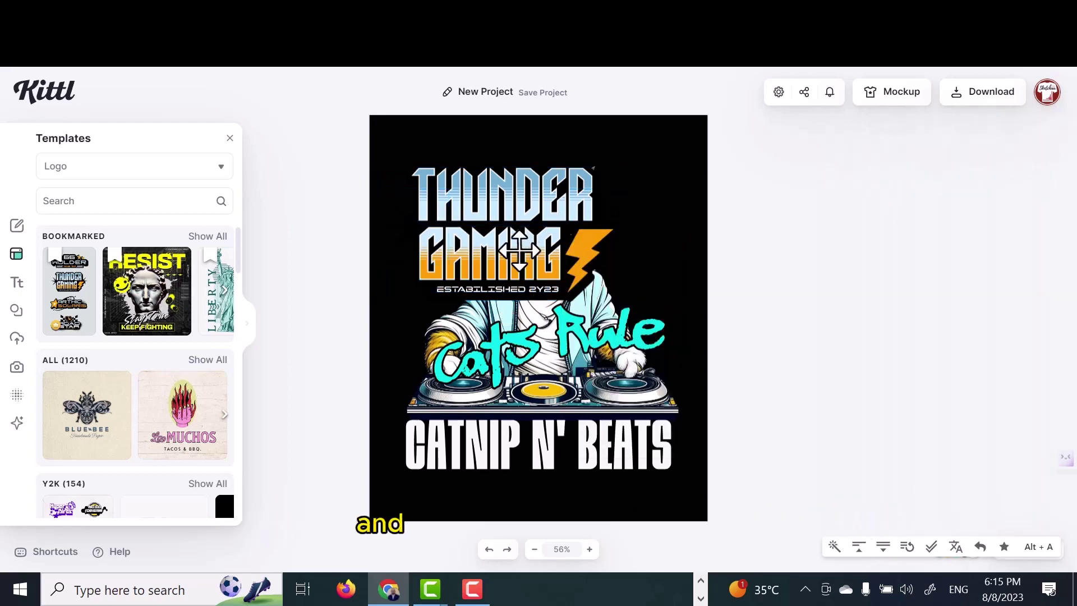
left_click(526, 259)
key("Delete")
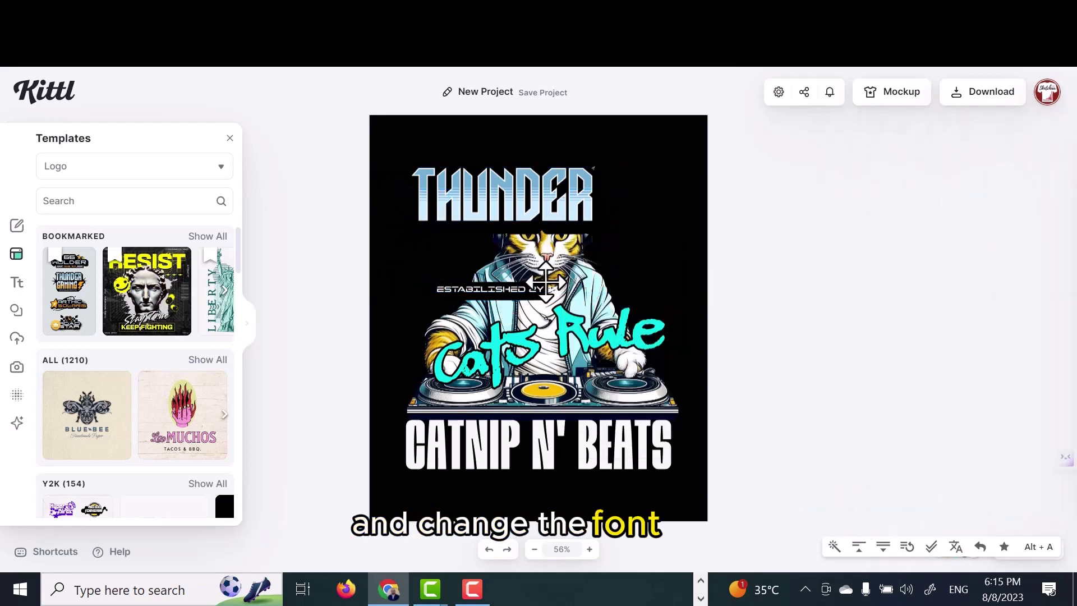
Arrange ESTABLISHED 2Y23 below THUNDER and move THUNDER to the top of the design.
left_click(527, 291)
left_click_drag(527, 290, 572, 193)
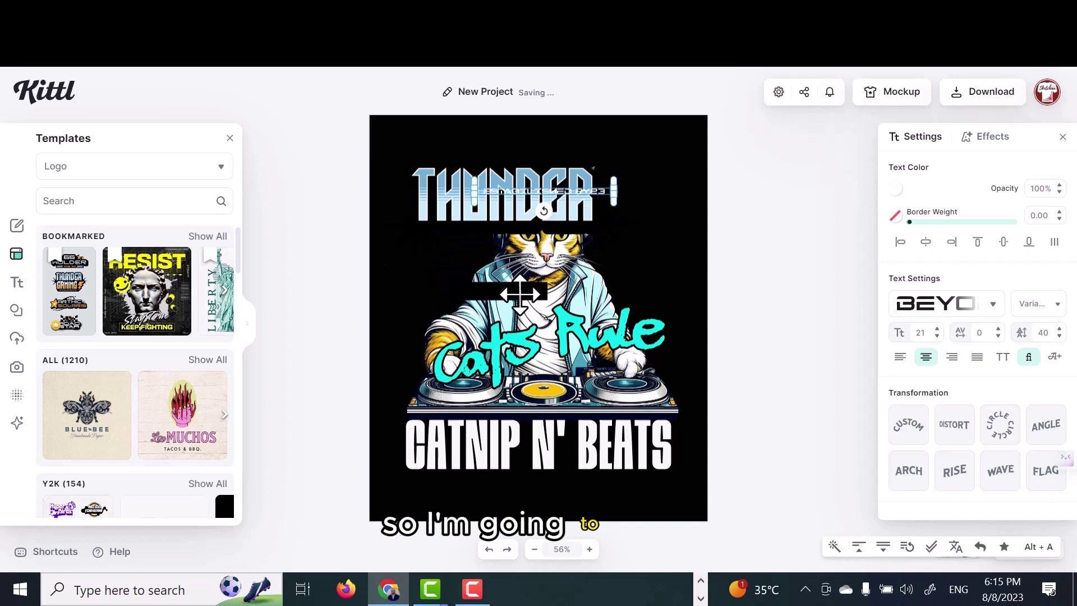
left_click(525, 289)
left_click(454, 303)
left_click(454, 303)
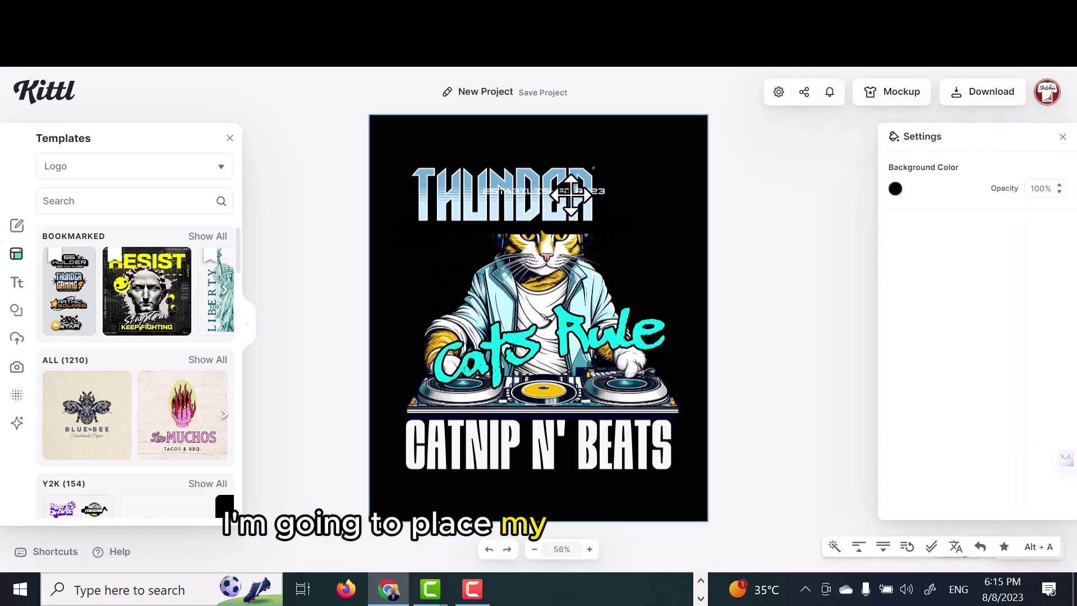
left_click(563, 193)
left_click_drag(563, 194, 597, 261)
left_click(568, 223)
left_click_drag(568, 223, 603, 201)
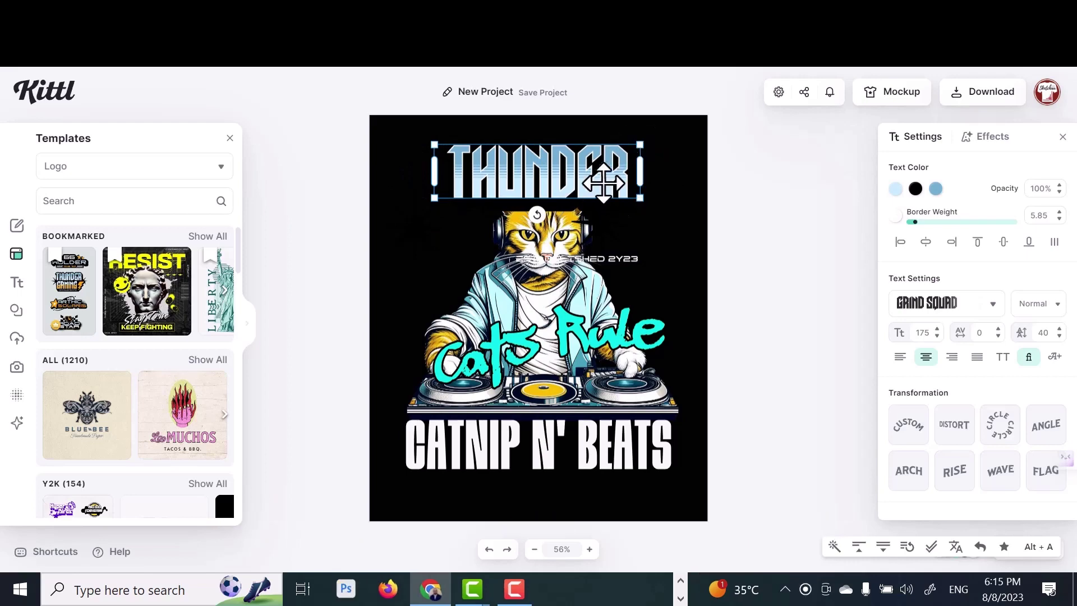
Centre THUNDER at the top and rotate ESTABLISHED 2Y23 to stand vertically.
left_click(858, 407)
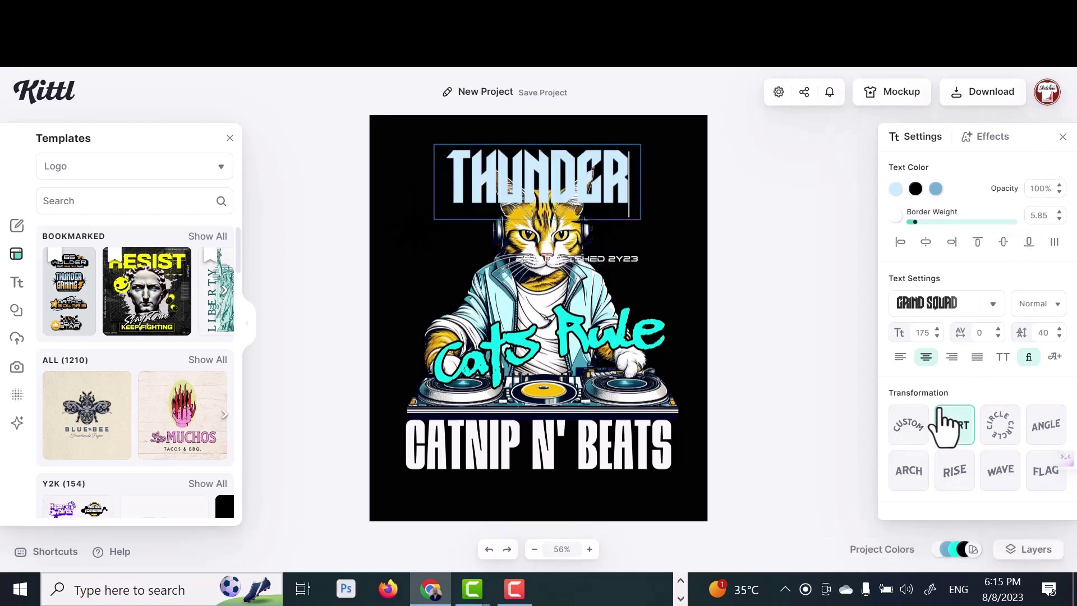
left_click_drag(586, 194, 584, 191)
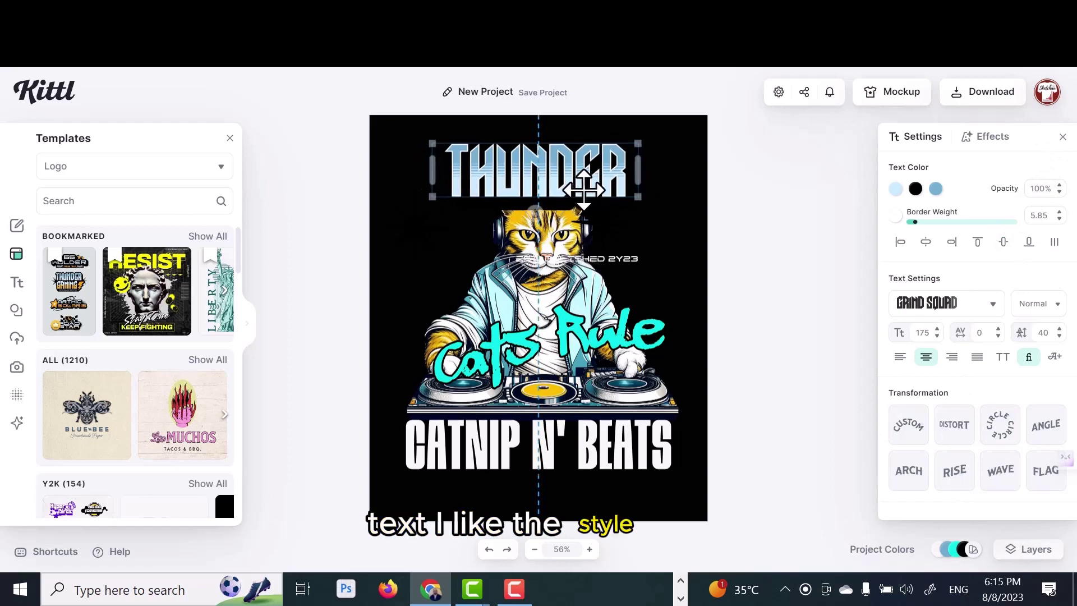
left_click(616, 258)
left_click_drag(620, 269, 639, 235)
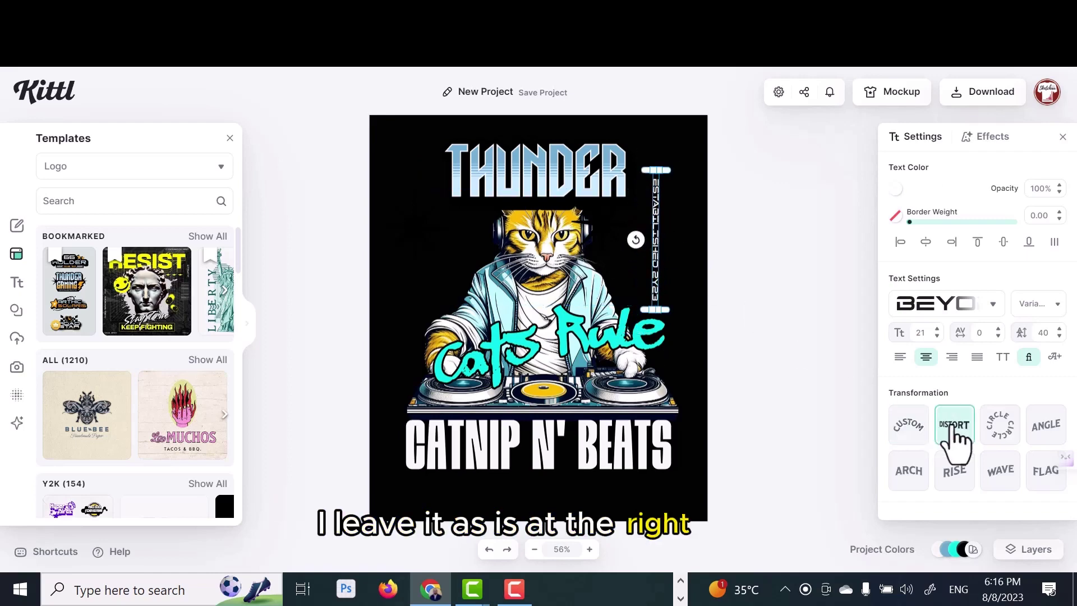
Move the THUNDER layer below the cat illustration in the layer list.
left_click(1028, 549)
left_click(935, 482)
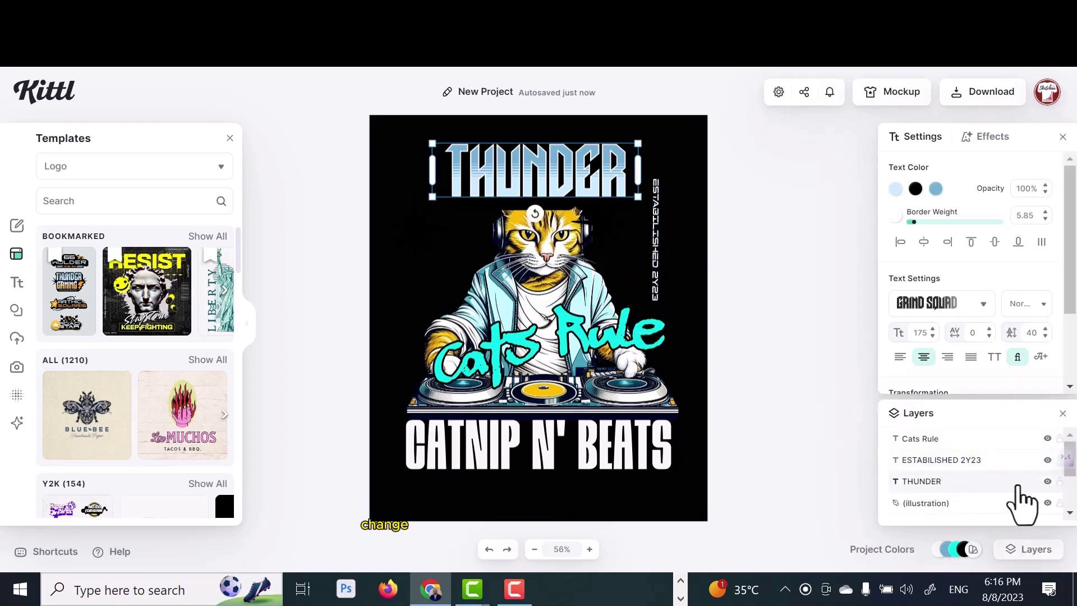
left_click_drag(1068, 471, 1069, 500)
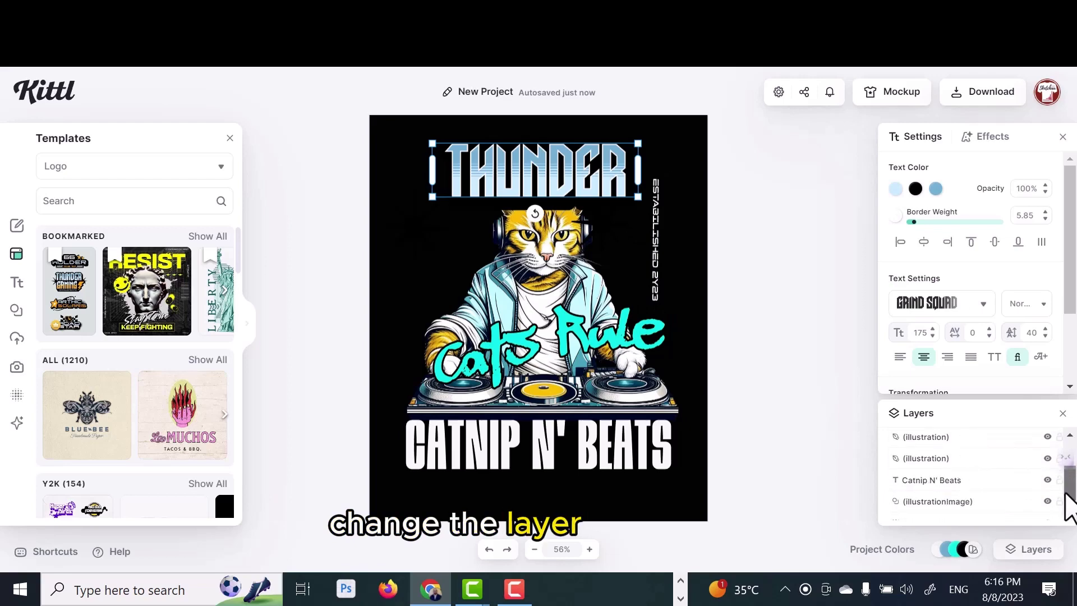
left_click_drag(978, 433, 970, 516)
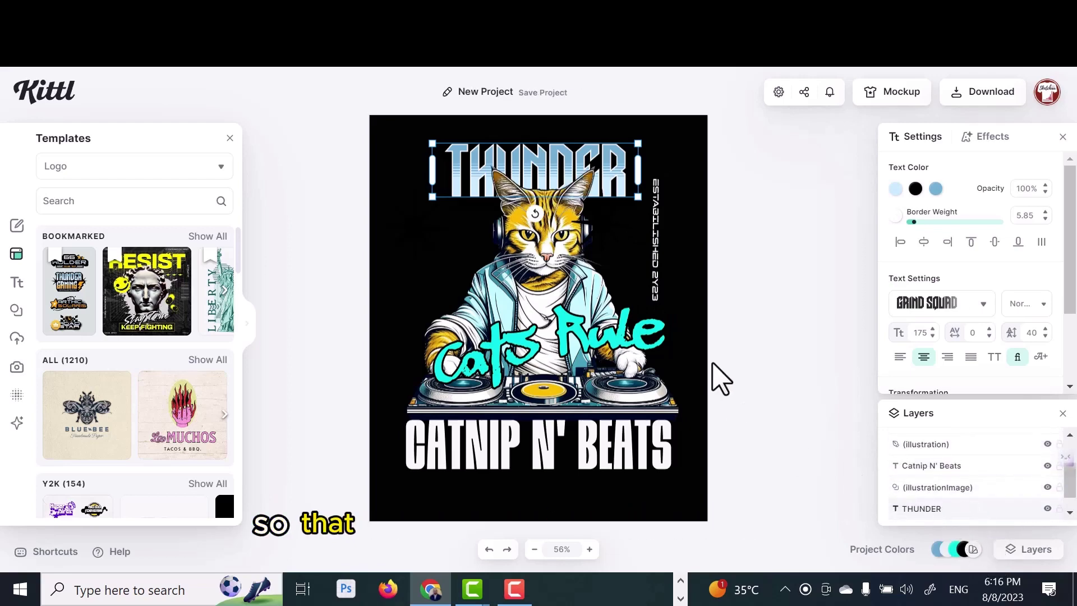
Enlarge THUNDER and nudge it up and right so the cat's head overlaps it.
left_click_drag(637, 142, 637, 212)
left_click_drag(604, 159, 612, 154)
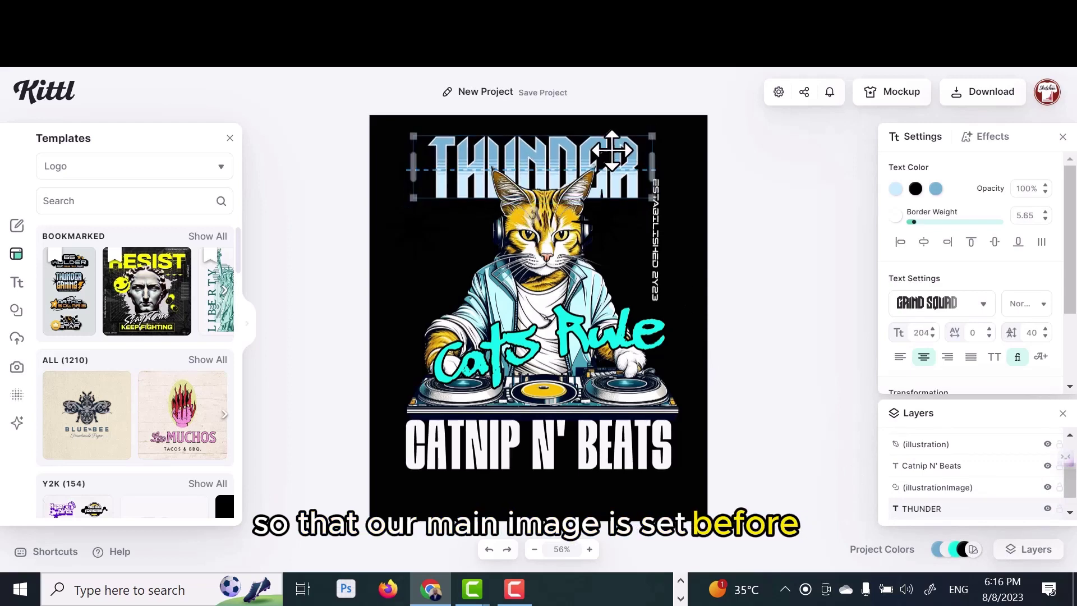
left_click(728, 293)
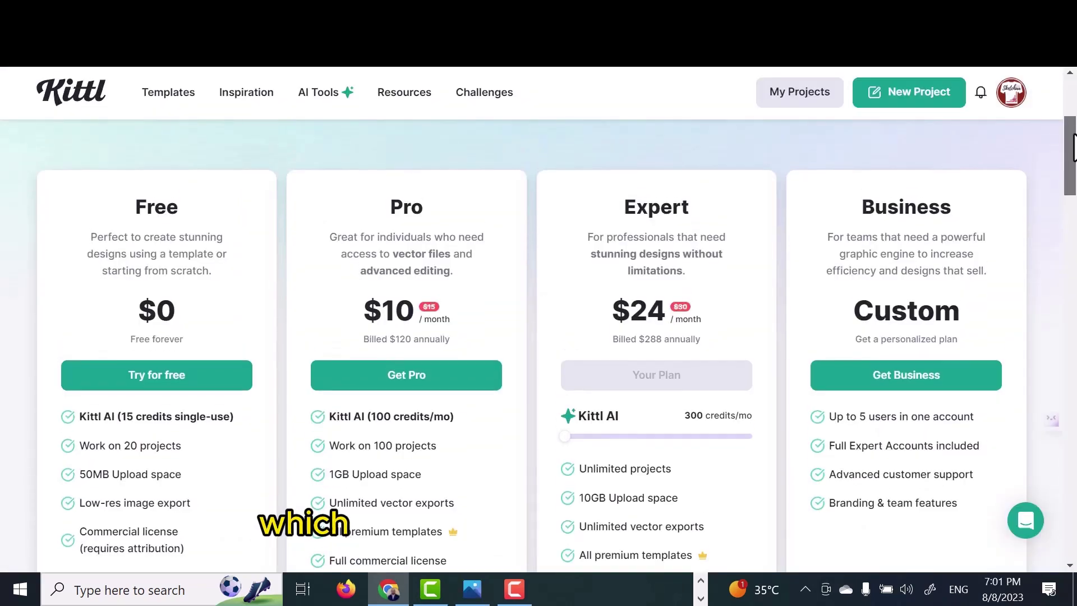
Select the word Groovin' from the slogan 'Paws & Play: Groovin' Meow-sic Vibes' in ChatGPT.
scroll(1072, 119, "up", 3)
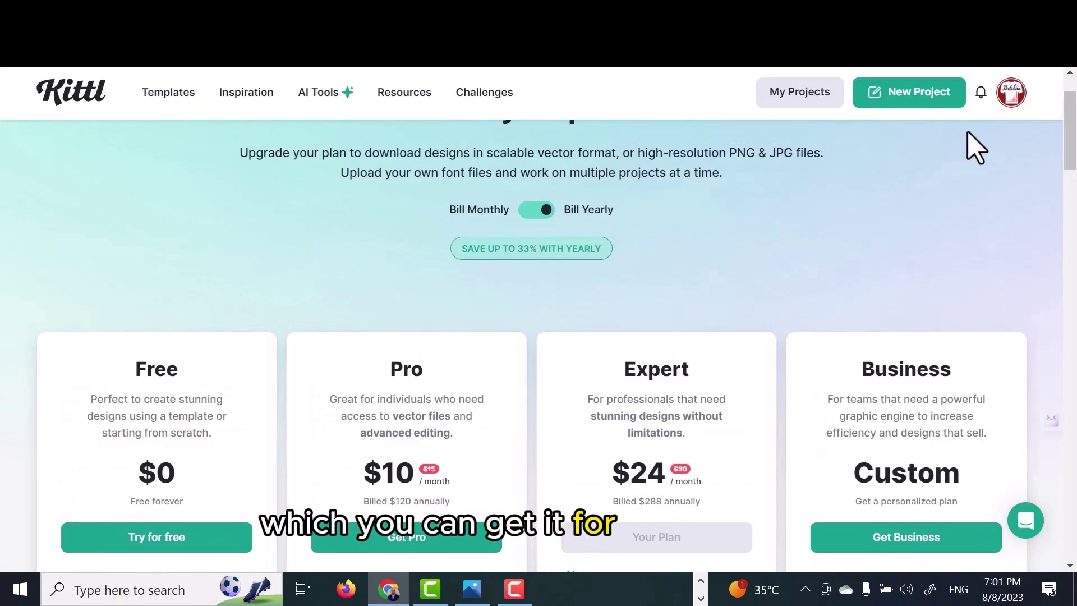
left_click(533, 210)
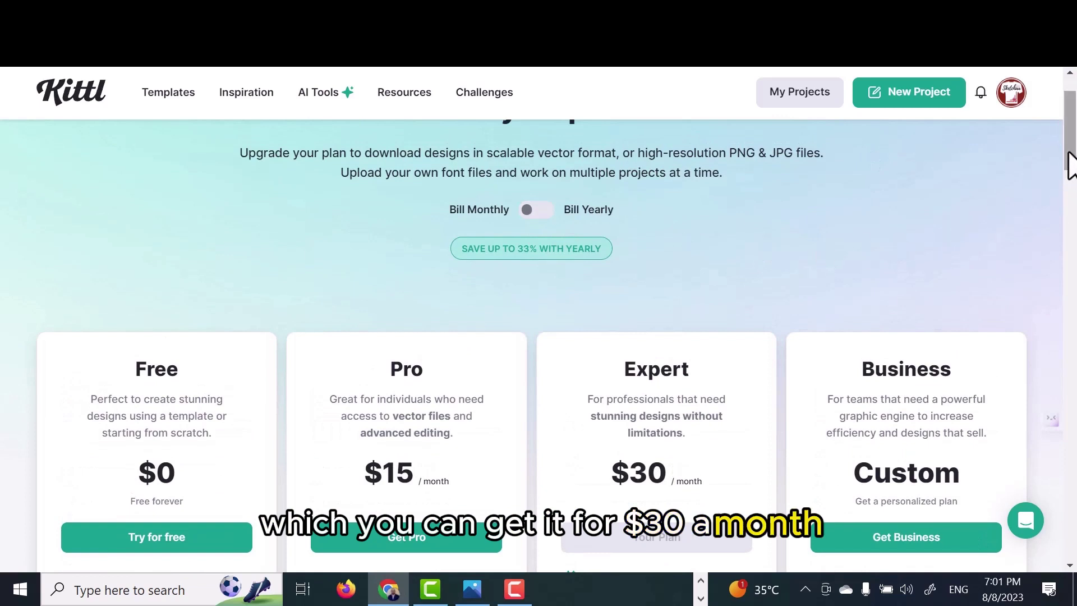
left_click_drag(1069, 163, 1074, 193)
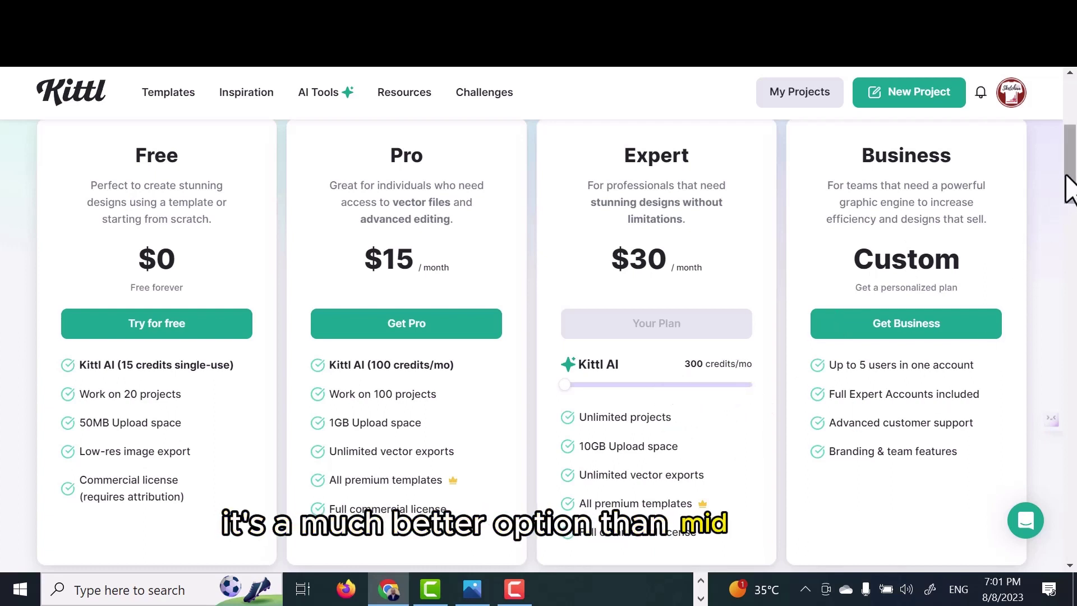
left_click_drag(1069, 185, 1071, 185)
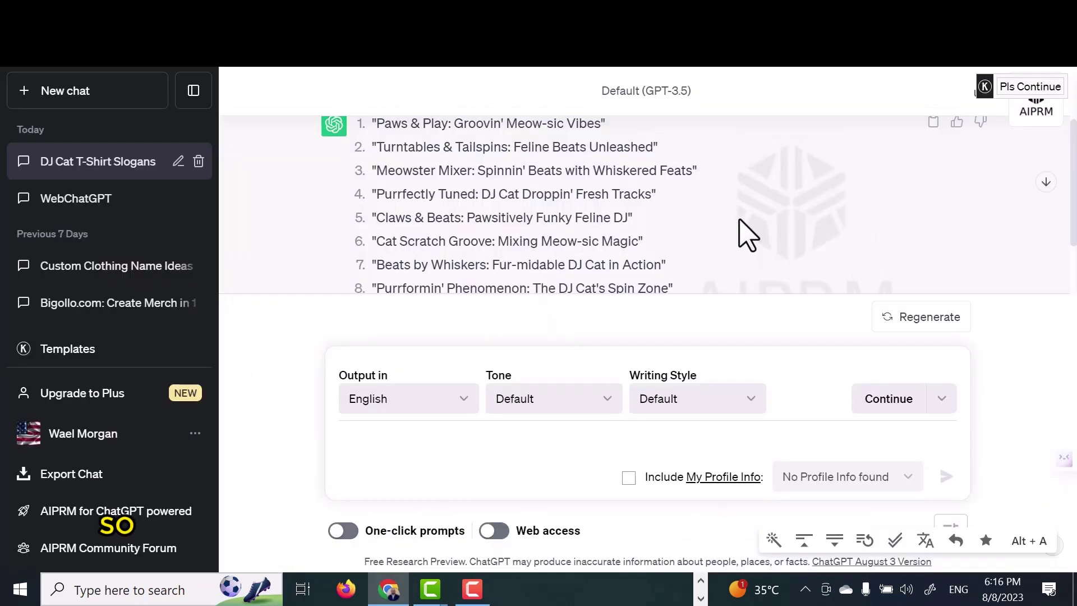
scroll(748, 234, "down", 1)
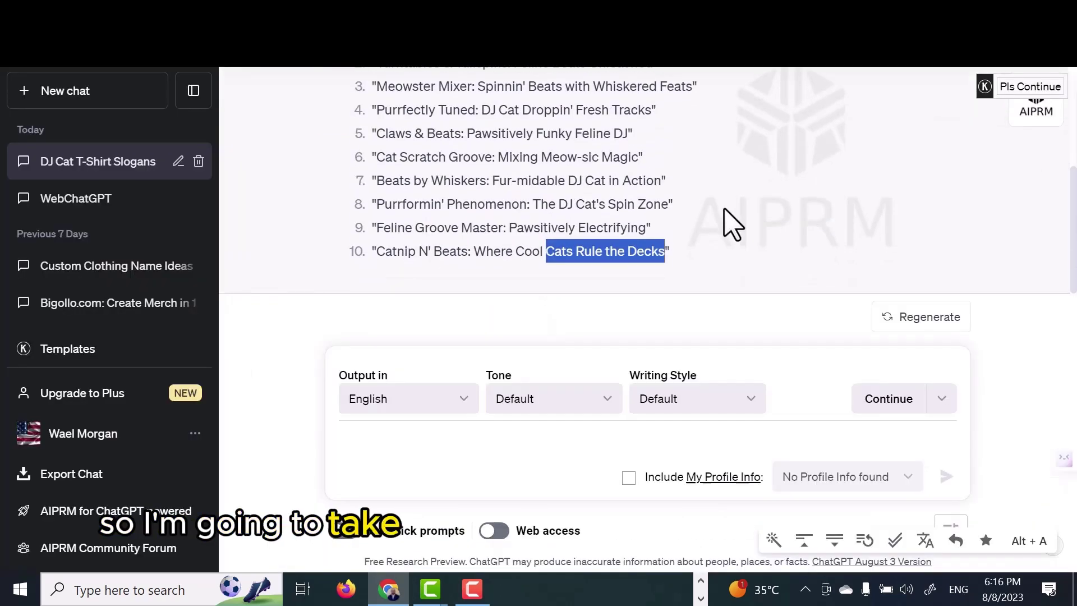
scroll(729, 224, "up", 3)
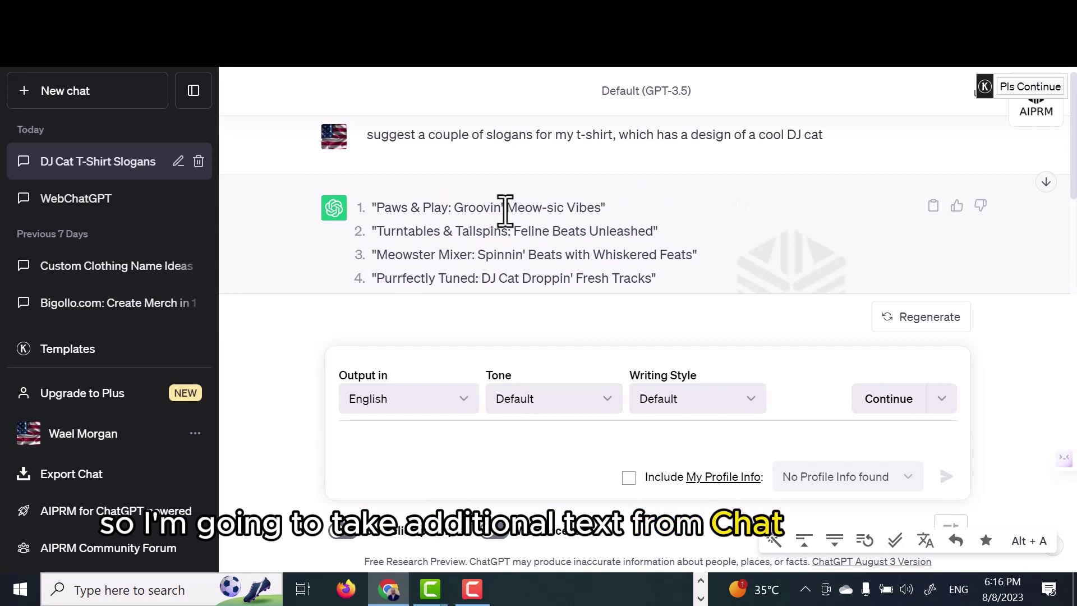
left_click_drag(505, 208, 455, 211)
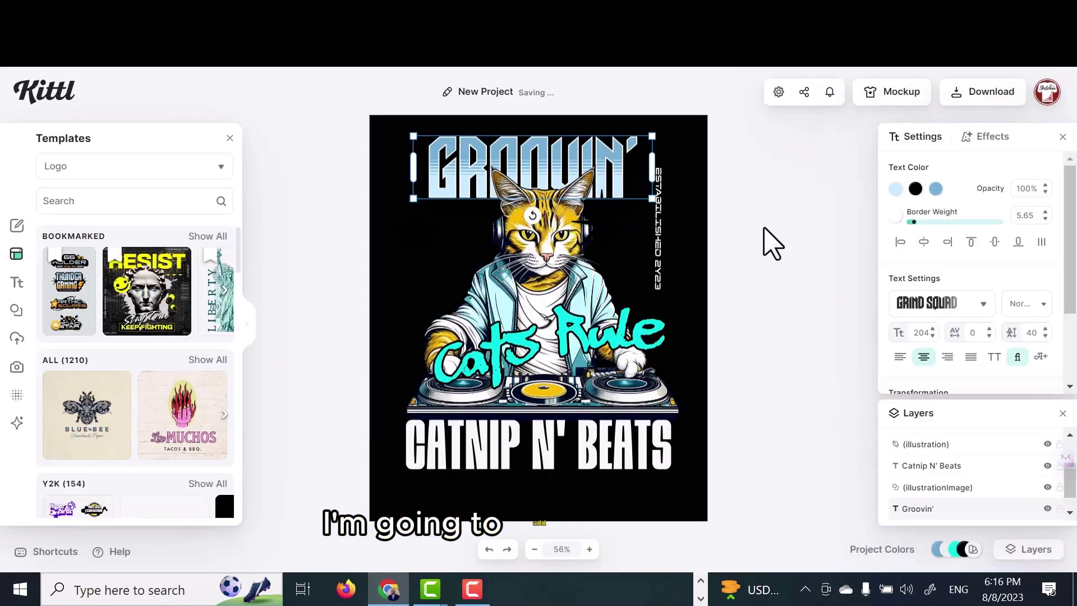
Shift the Groovin' headline slightly left and enlarge it in a few small increments.
left_click(773, 242)
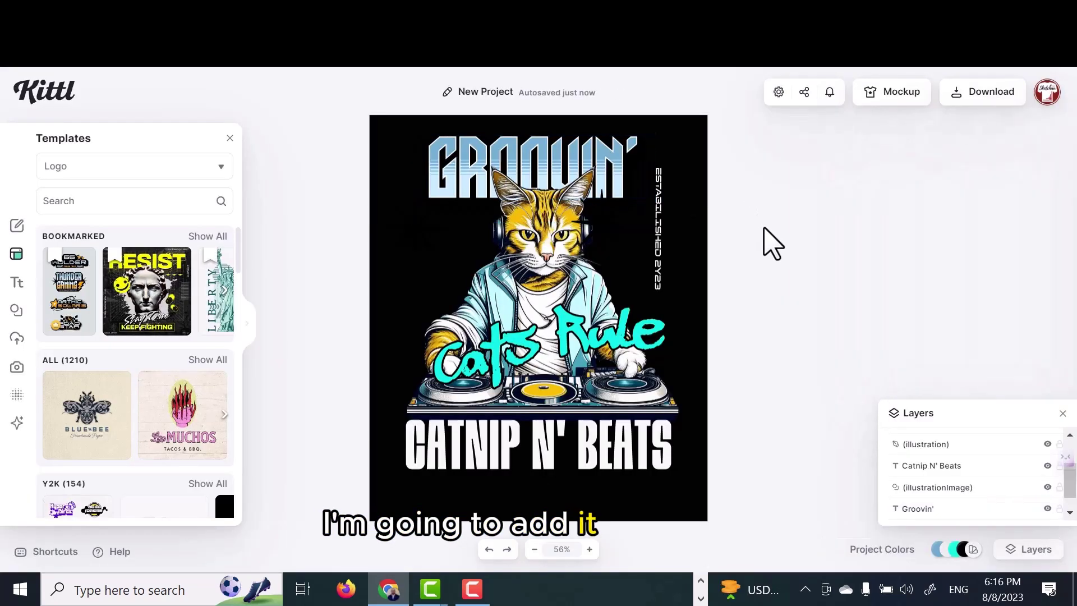
left_click(626, 158)
left_click(750, 228)
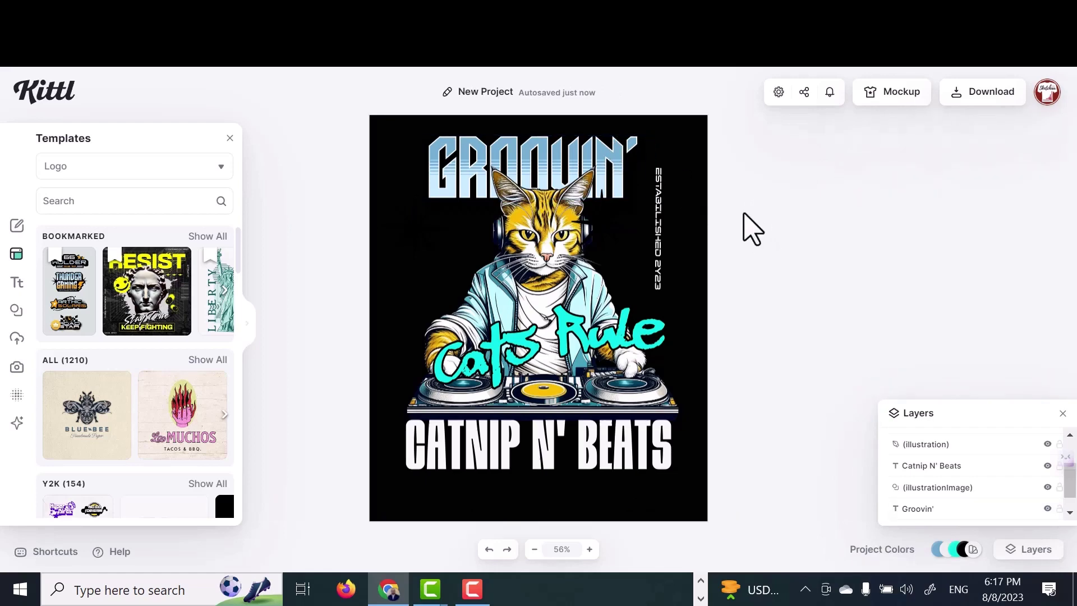
left_click(617, 163)
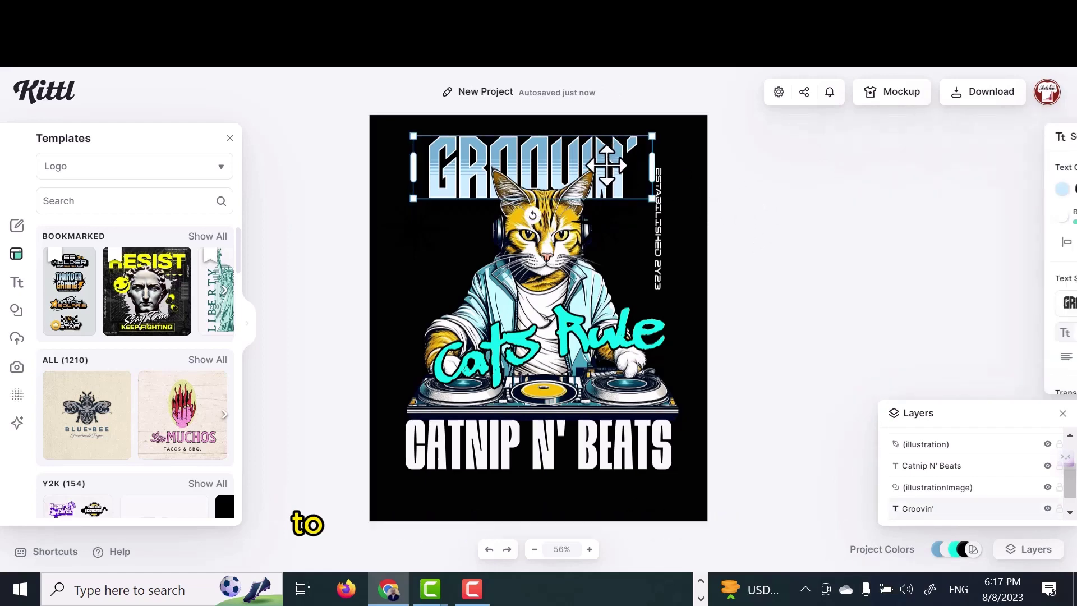
left_click_drag(618, 163, 614, 163)
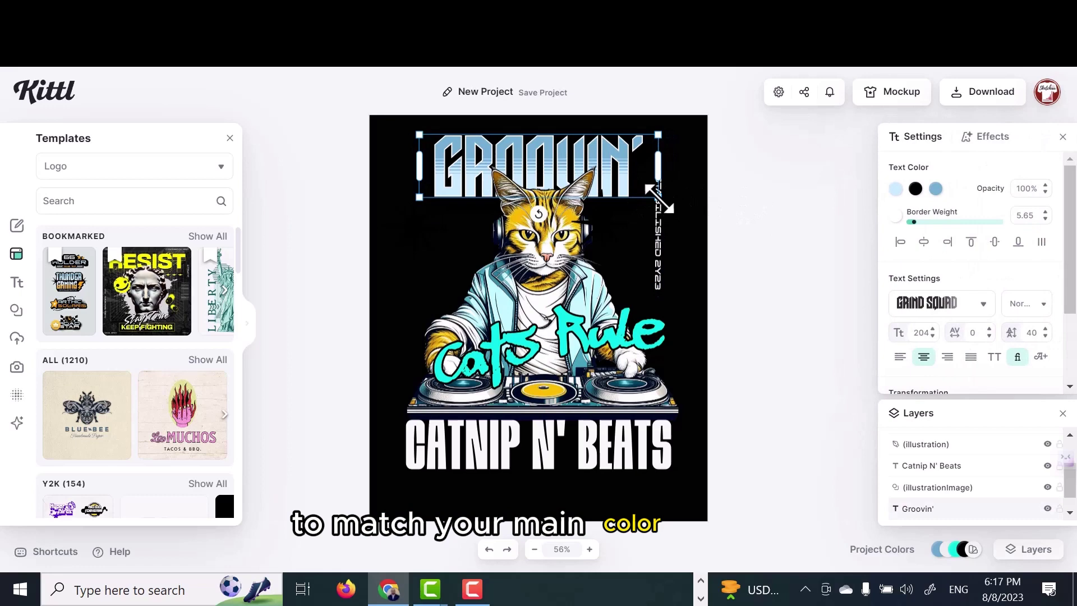
left_click_drag(658, 197, 668, 192)
left_click(745, 220)
left_click(606, 177)
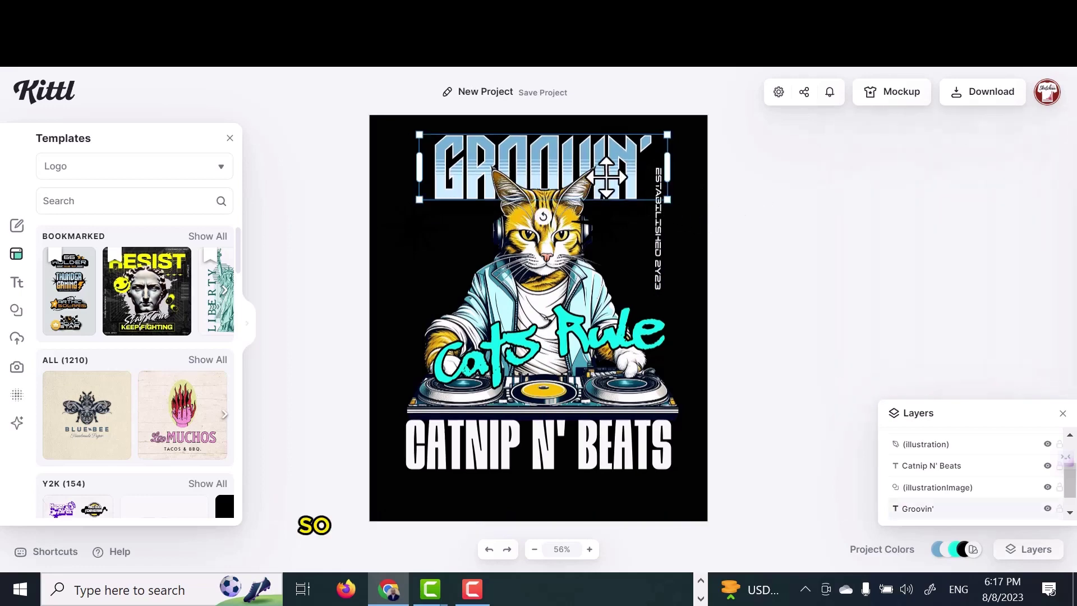
left_click_drag(413, 206, 410, 213)
Colour Groovin' cyan like Cats Rule, deepen it to teal, and add a new headline text.
left_click(896, 191)
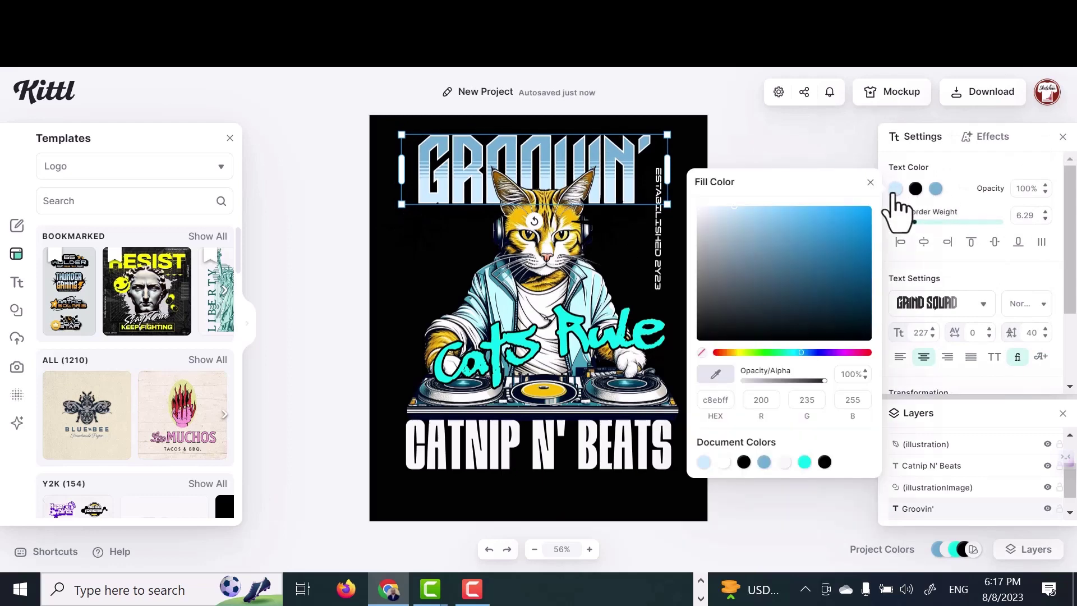
left_click(804, 461)
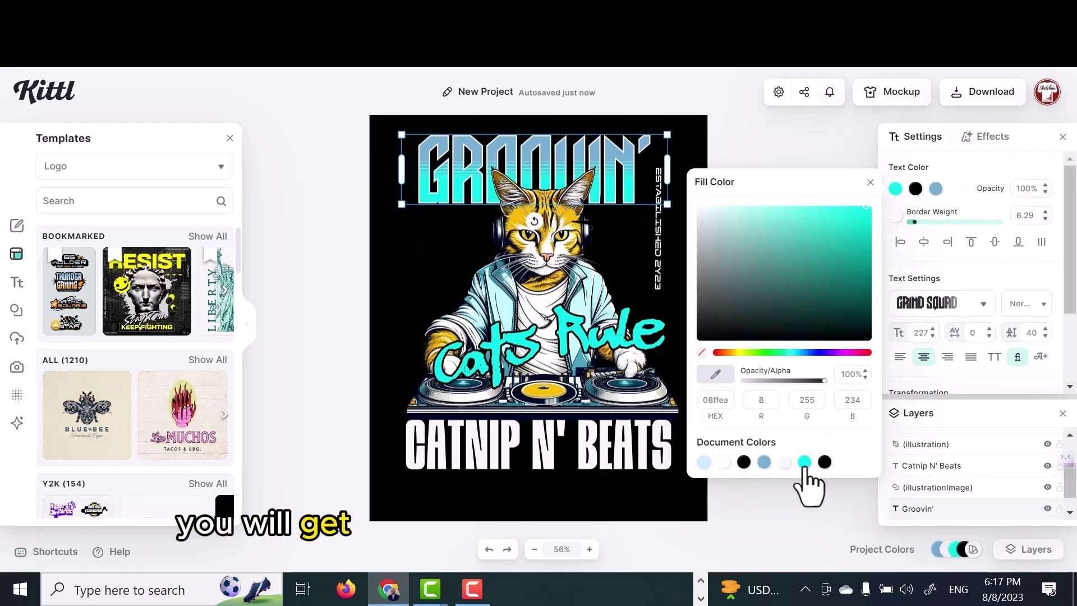
left_click_drag(834, 234, 823, 242)
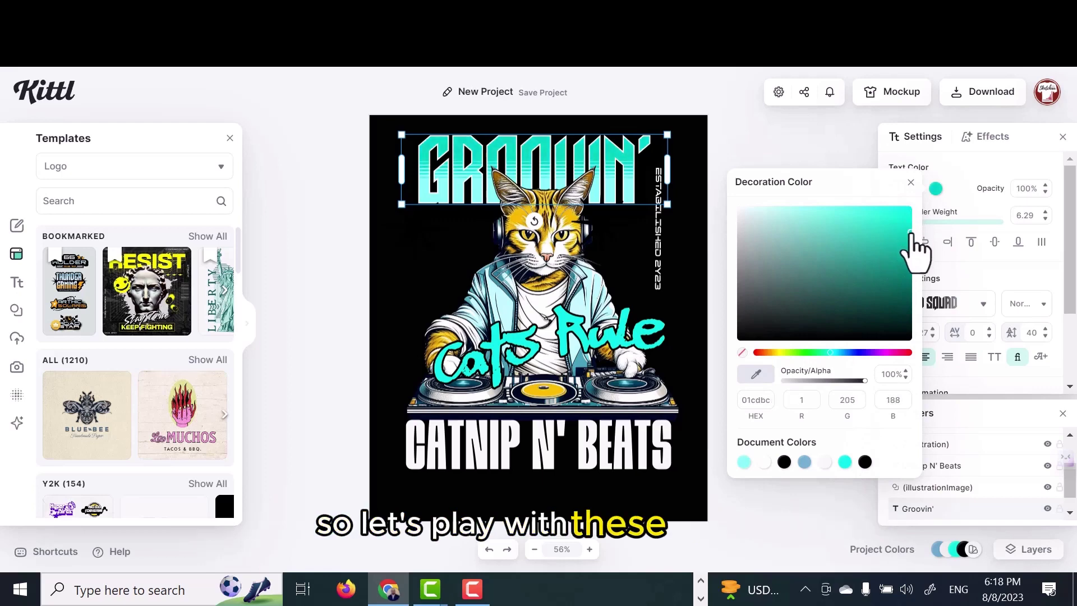
left_click(785, 154)
left_click(785, 156)
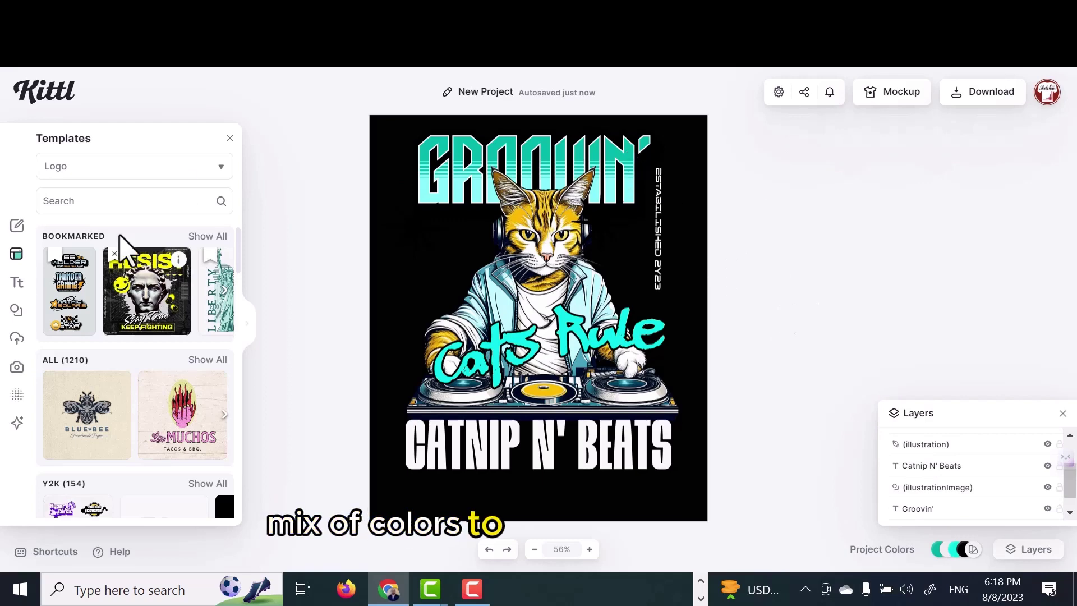
key("t")
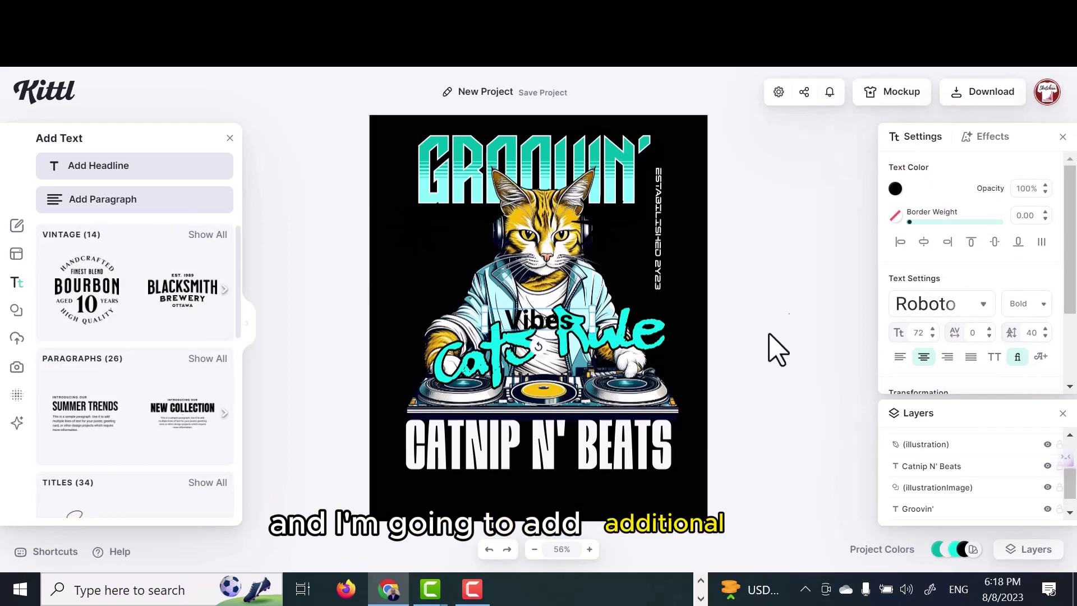
Colour the Vibes text with the cat's yellow fur using the eyedropper.
left_click(894, 188)
left_click(724, 461)
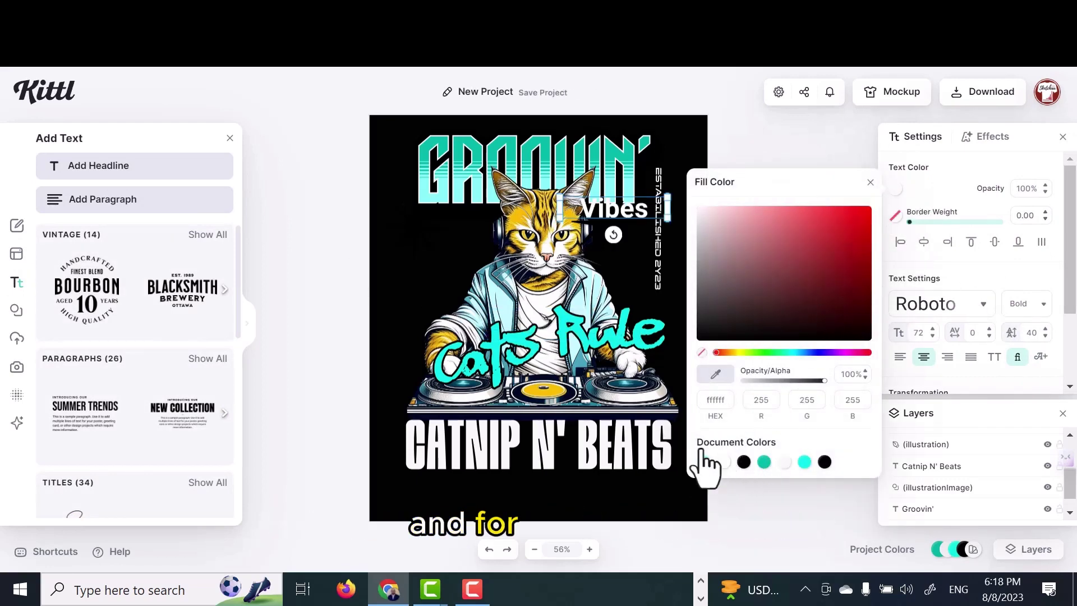
left_click(711, 374)
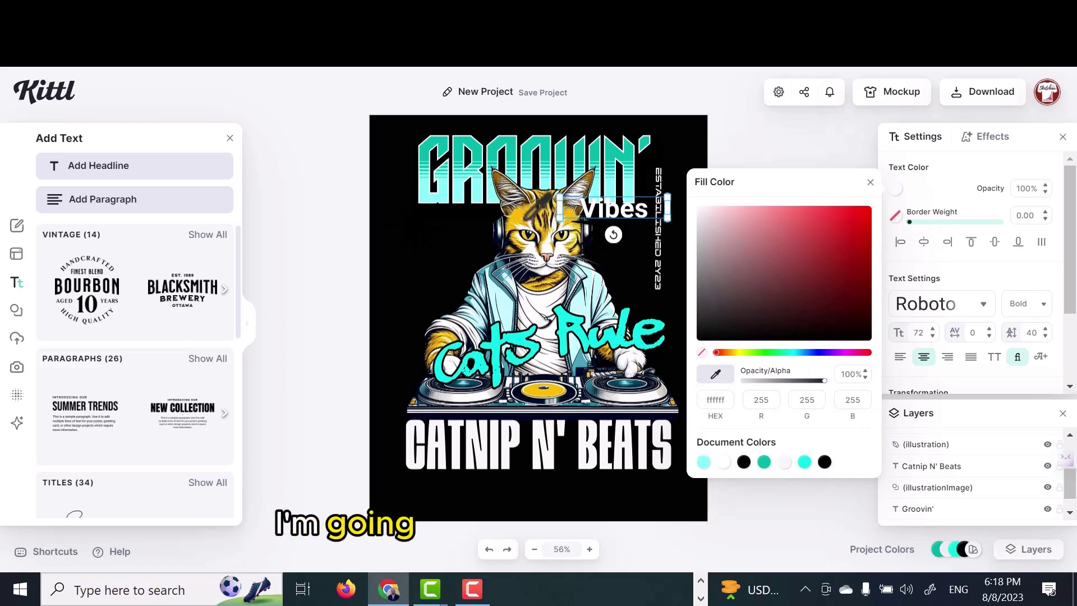
left_click(523, 215)
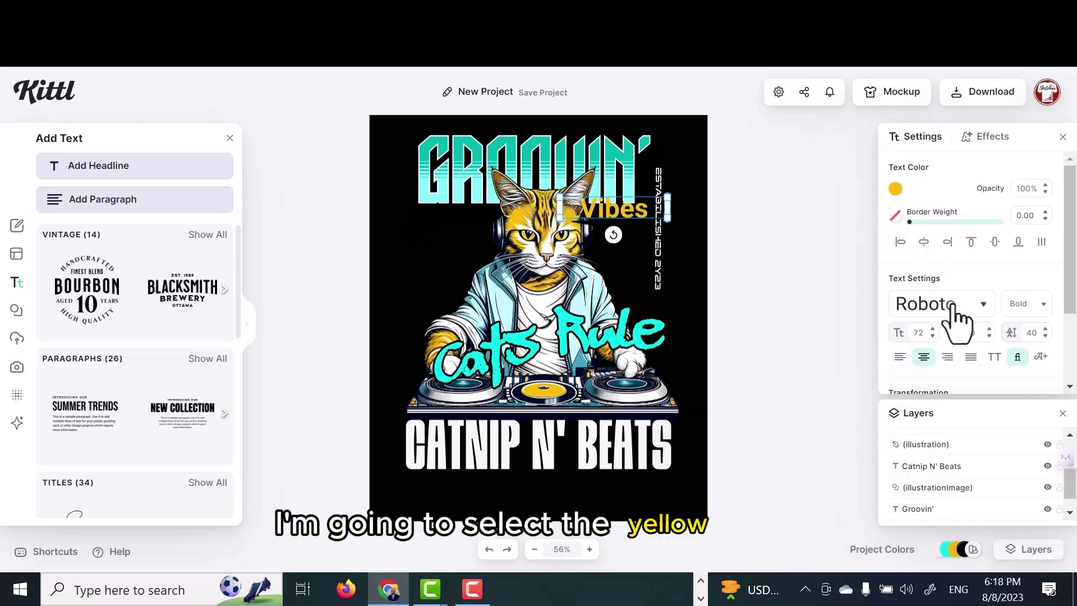
Set Vibes in the Allura script typeface, narrow its box and enlarge it.
left_click(975, 314)
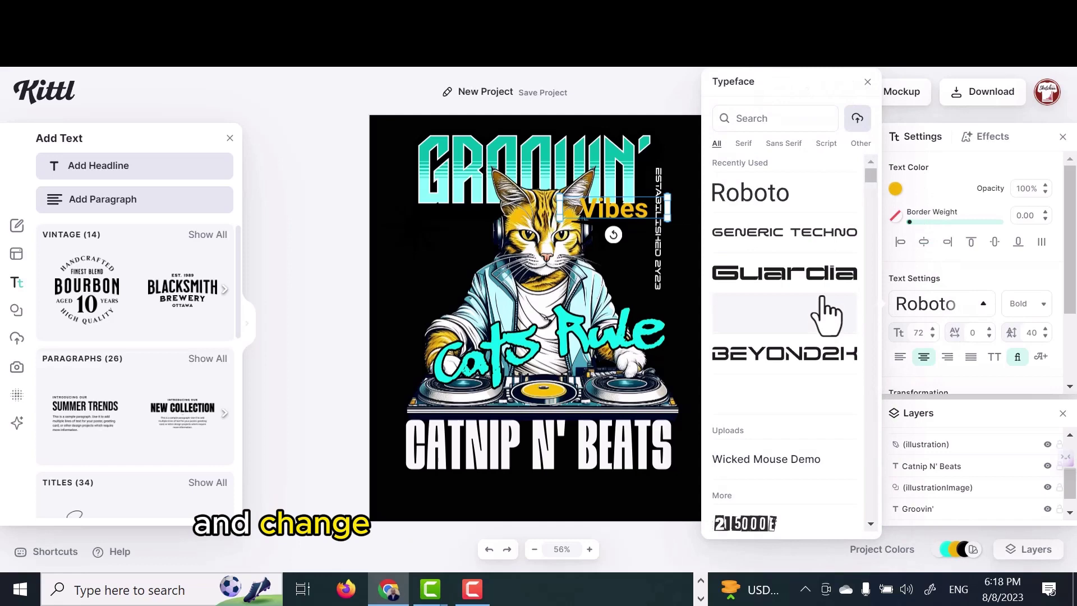
scroll(824, 247, "down", 5)
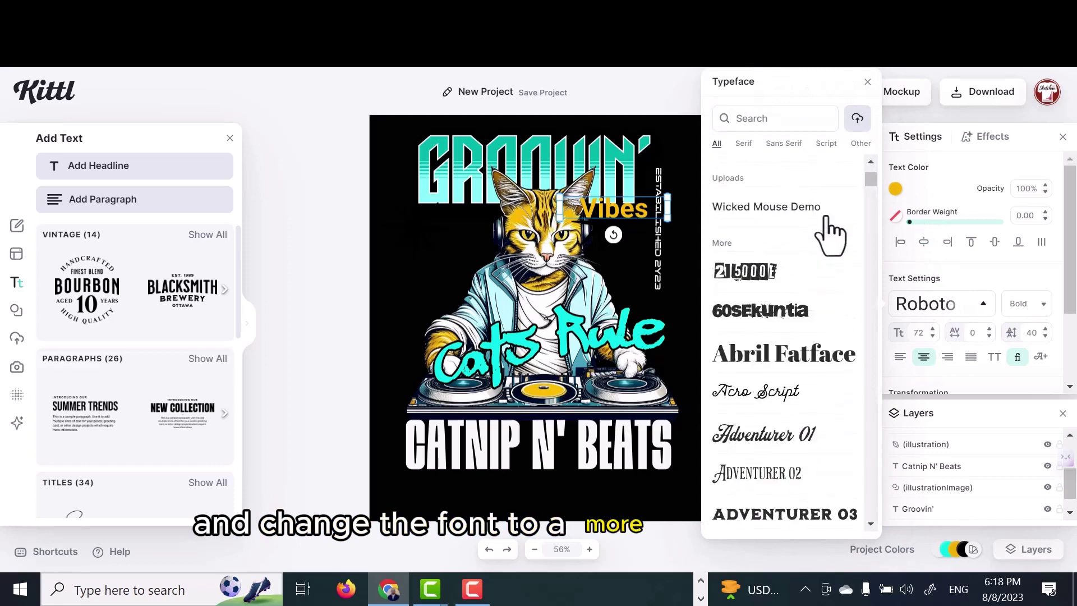
scroll(807, 258, "down", 3)
scroll(774, 358, "down", 5)
left_click(768, 333)
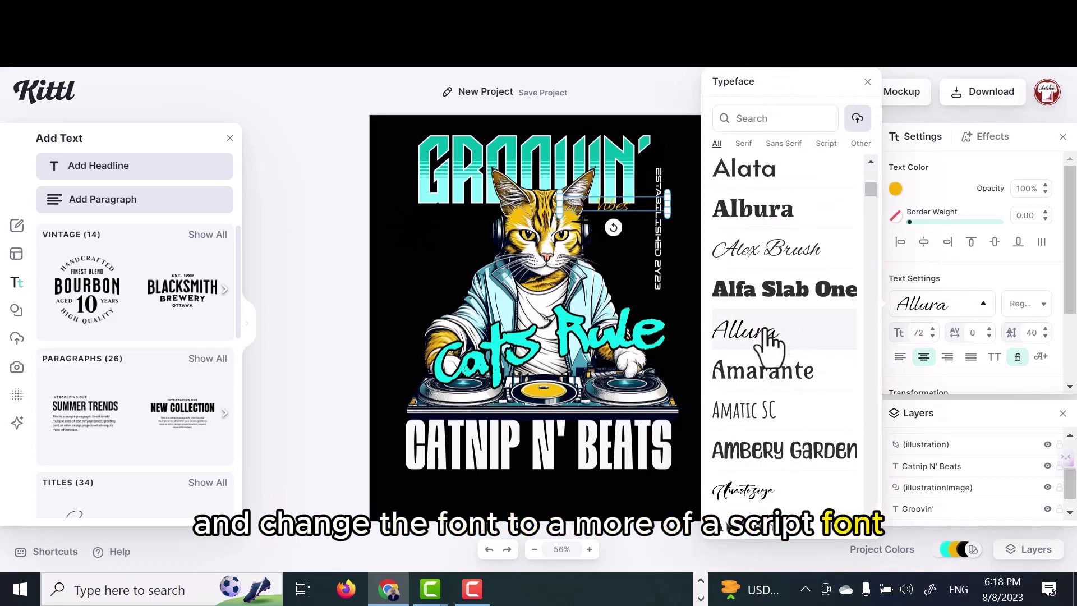
left_click_drag(667, 205, 626, 202)
left_click(717, 210)
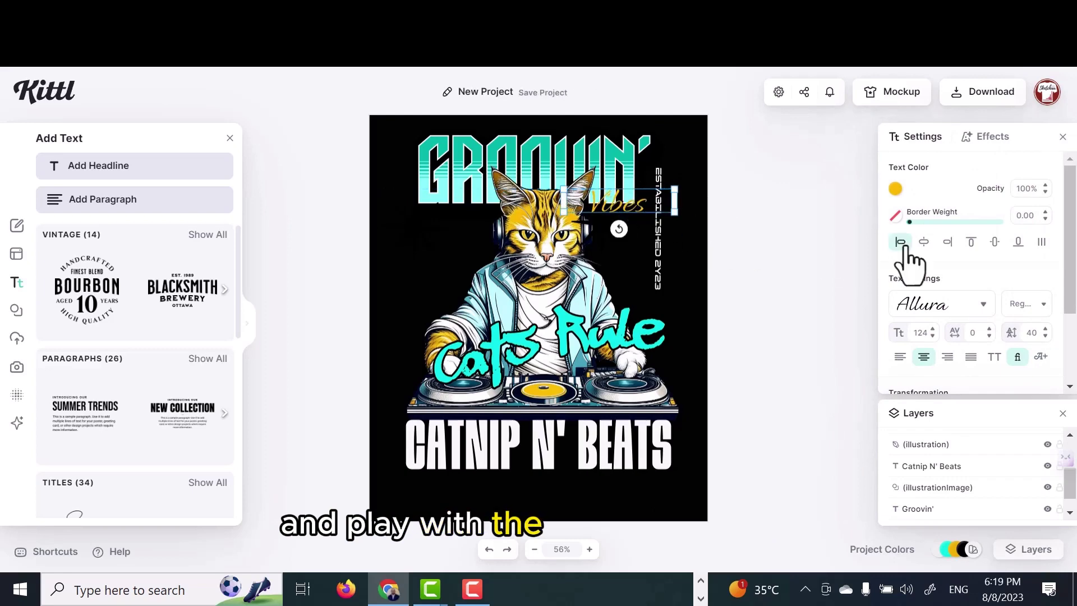
Give Vibes a black block-shadow outline effect.
left_click(992, 136)
left_click(990, 199)
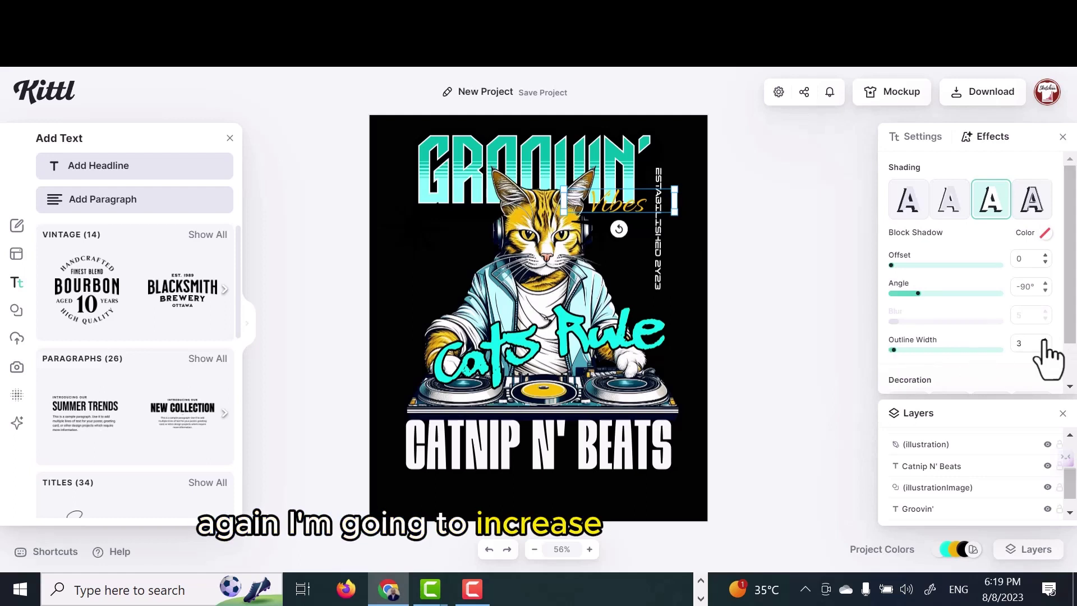
left_click(1045, 232)
left_click(895, 507)
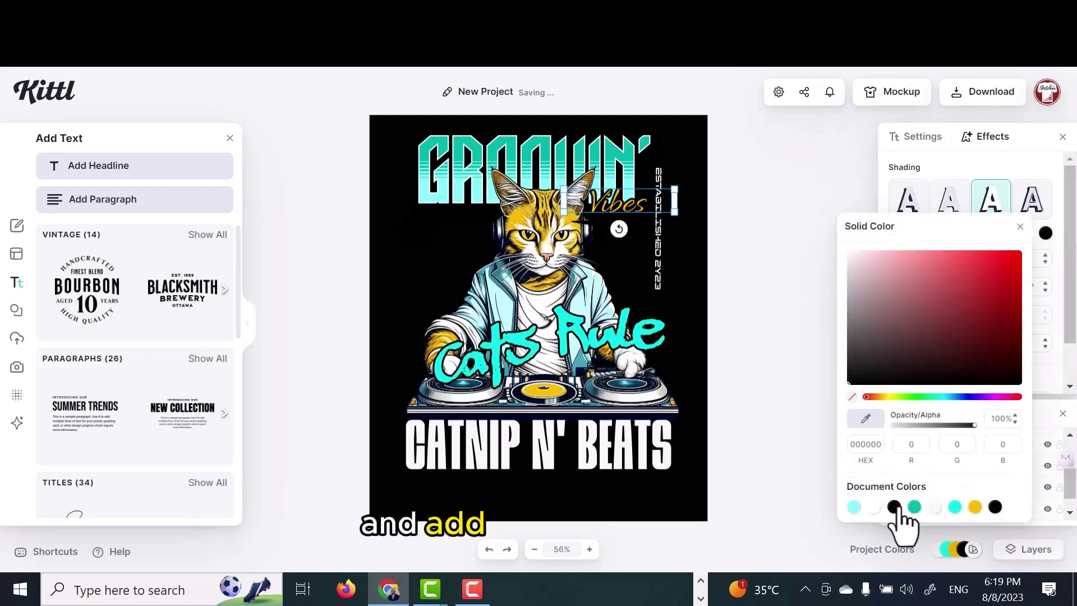
left_click(766, 343)
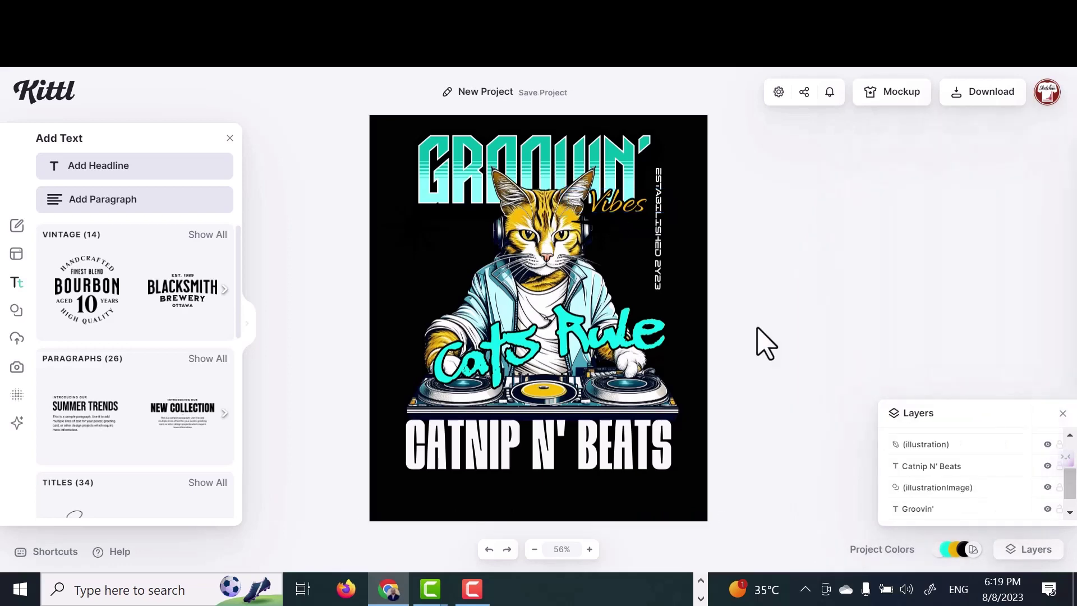
left_click(624, 135)
Add a grunge-textured circle from the shape elements and enlarge it over the cat.
left_click(16, 254)
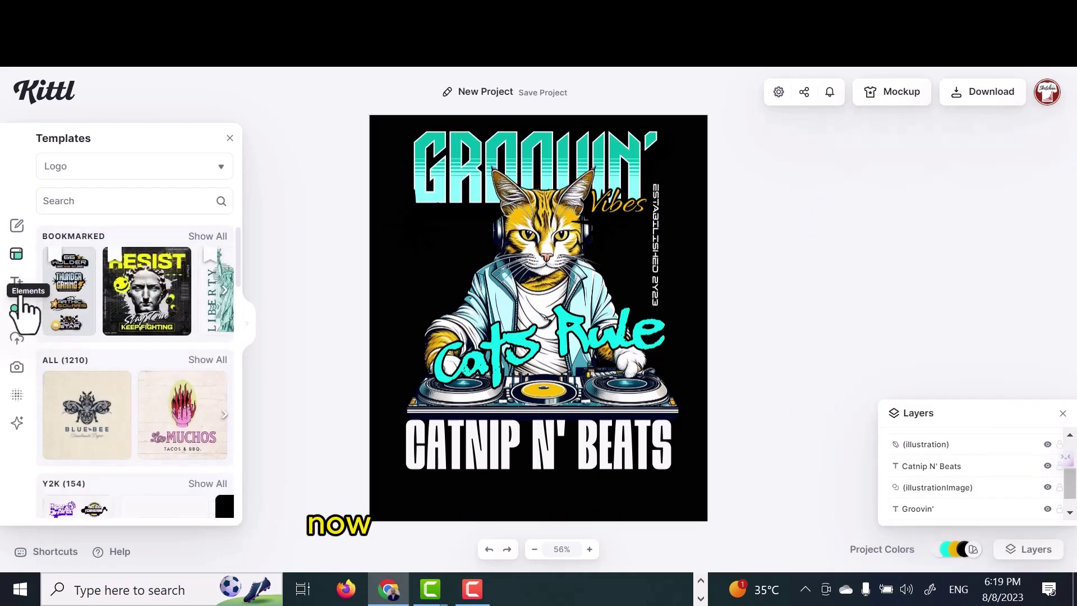
left_click(17, 282)
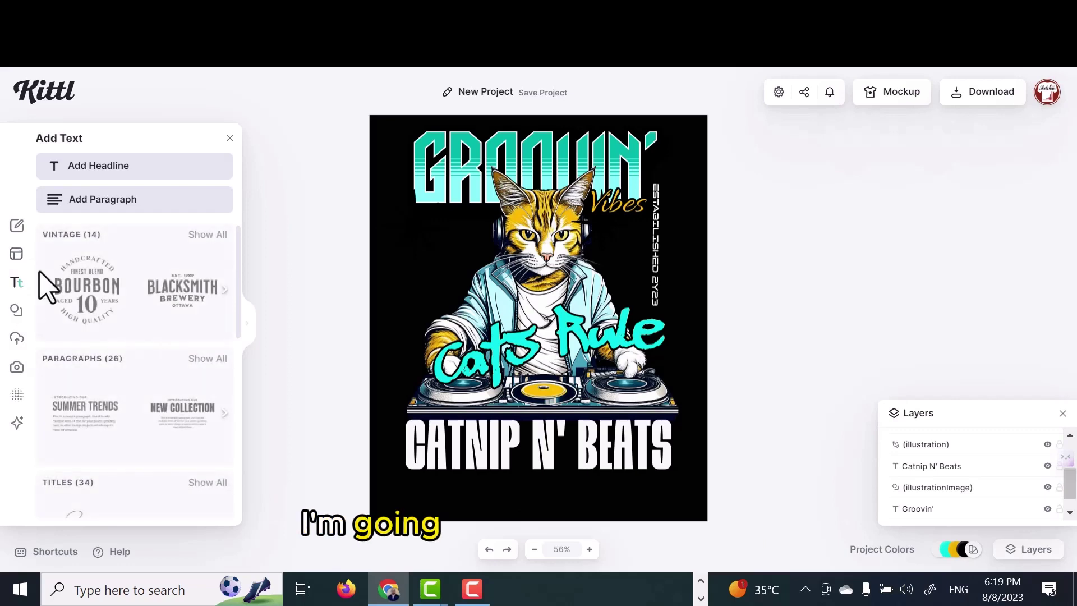
left_click(16, 309)
scroll(143, 319, "down", 3)
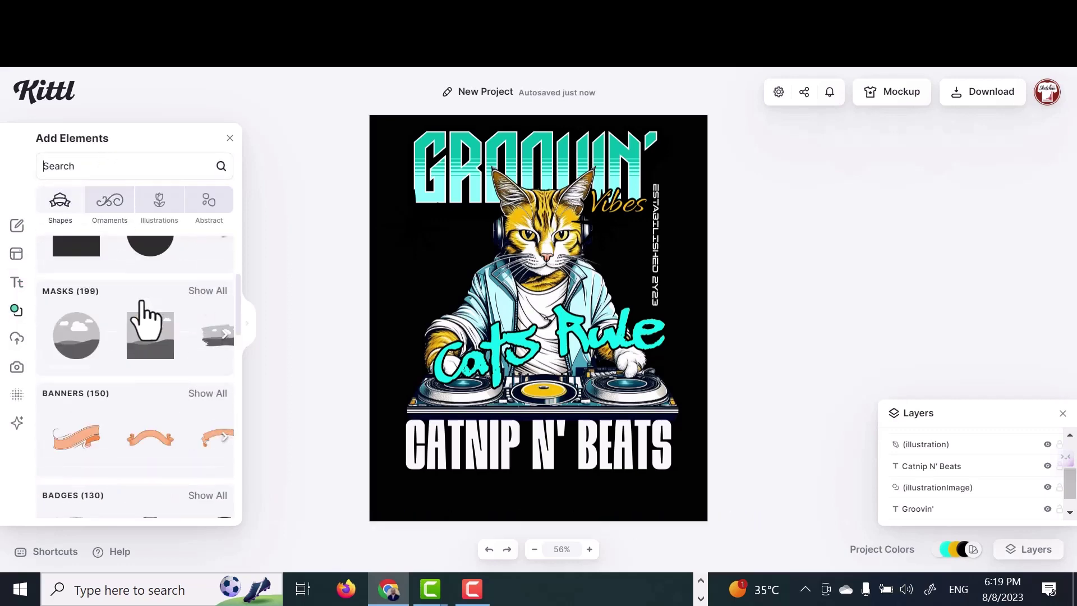
scroll(144, 314, "up", 3)
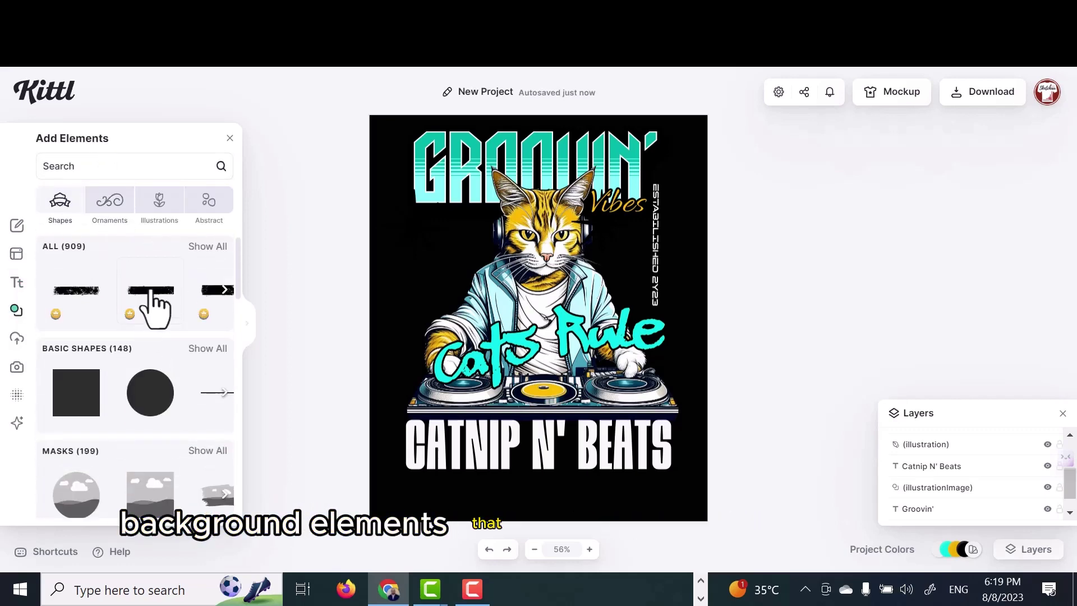
left_click(209, 247)
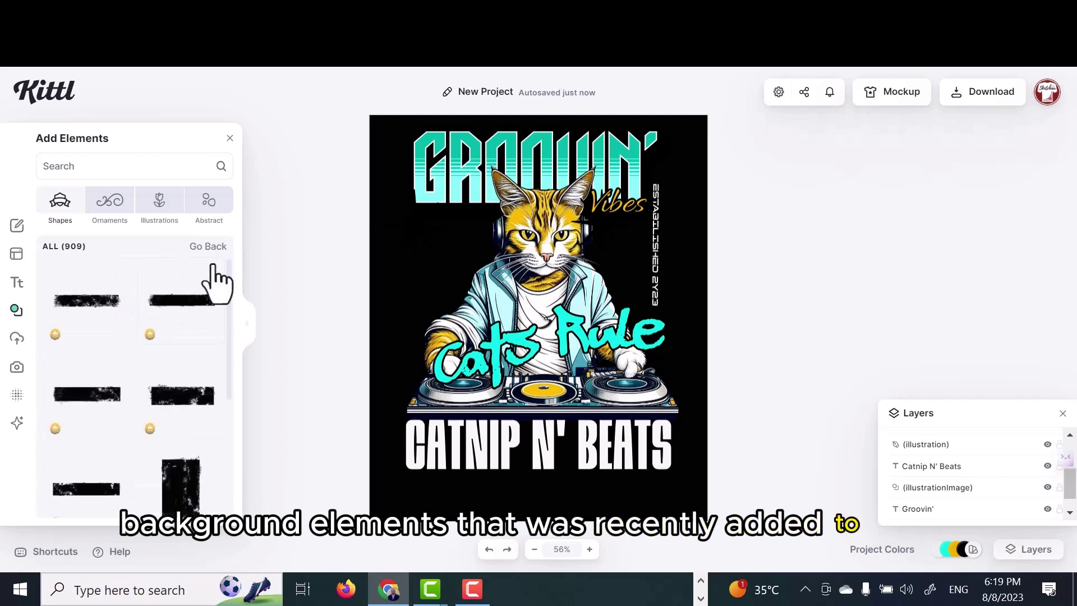
scroll(208, 311, "down", 3)
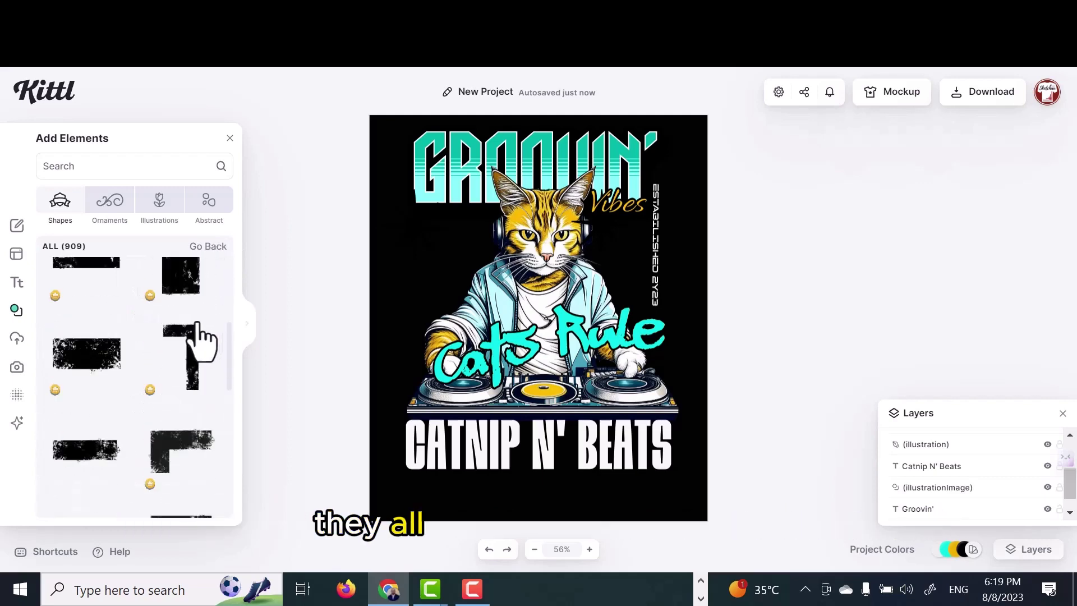
scroll(202, 342, "down", 3)
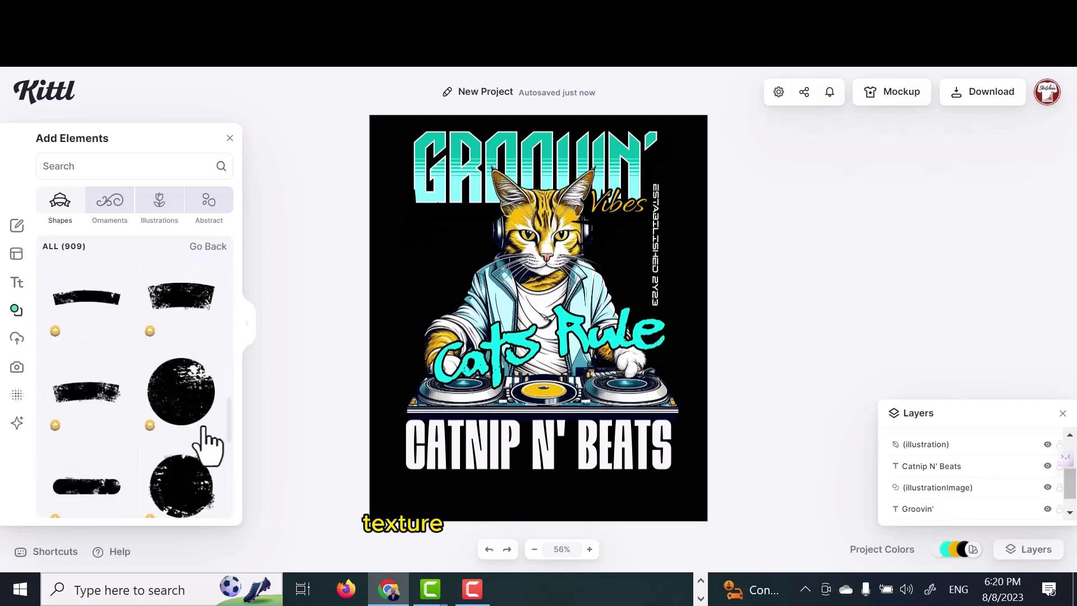
left_click(204, 401)
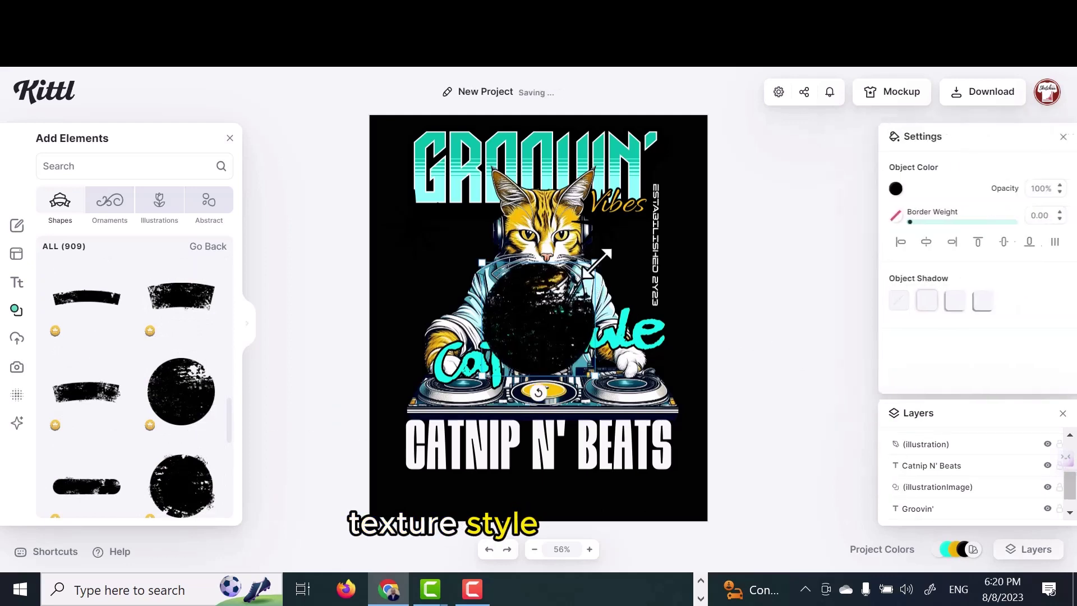
left_click_drag(527, 306, 407, 449)
left_click(498, 381)
left_click(603, 241)
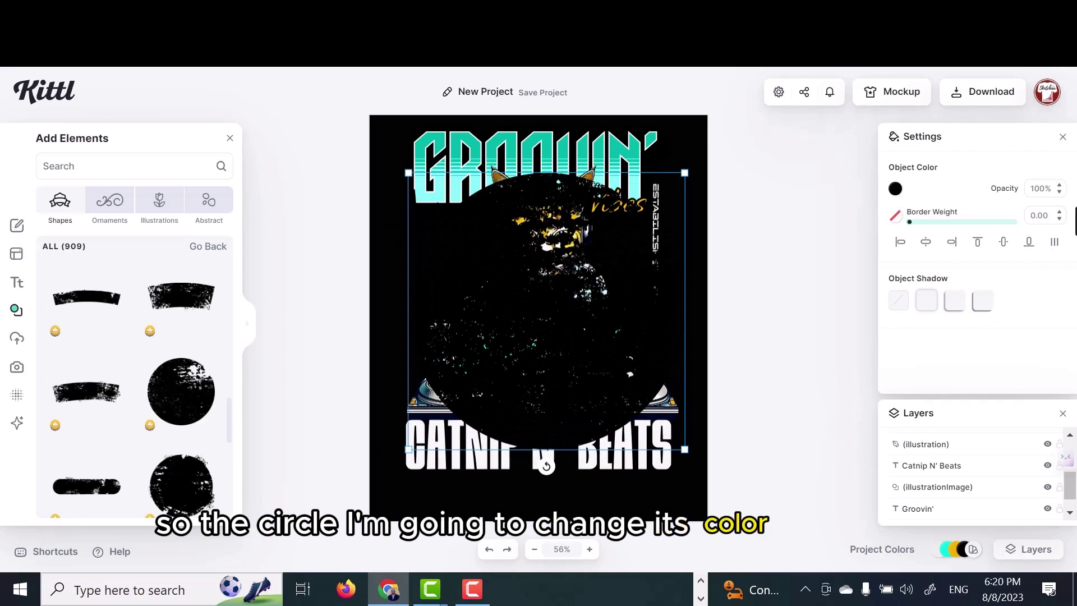
Colour the grunge circle yellow and bring the text layers above it.
left_click(895, 189)
left_click(823, 457)
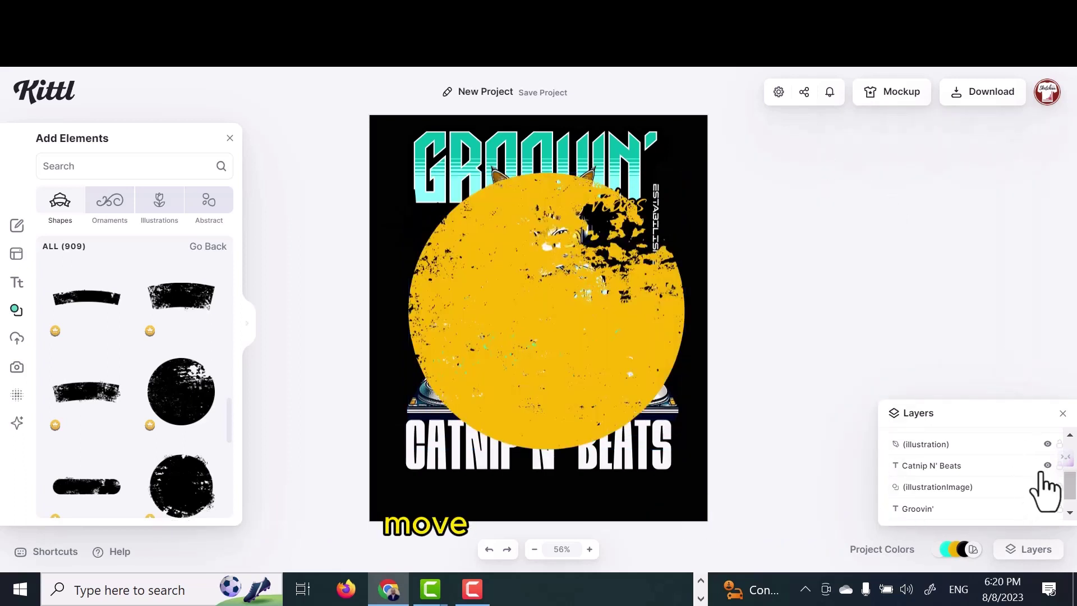
scroll(1044, 488, "down", 1)
left_click(582, 293)
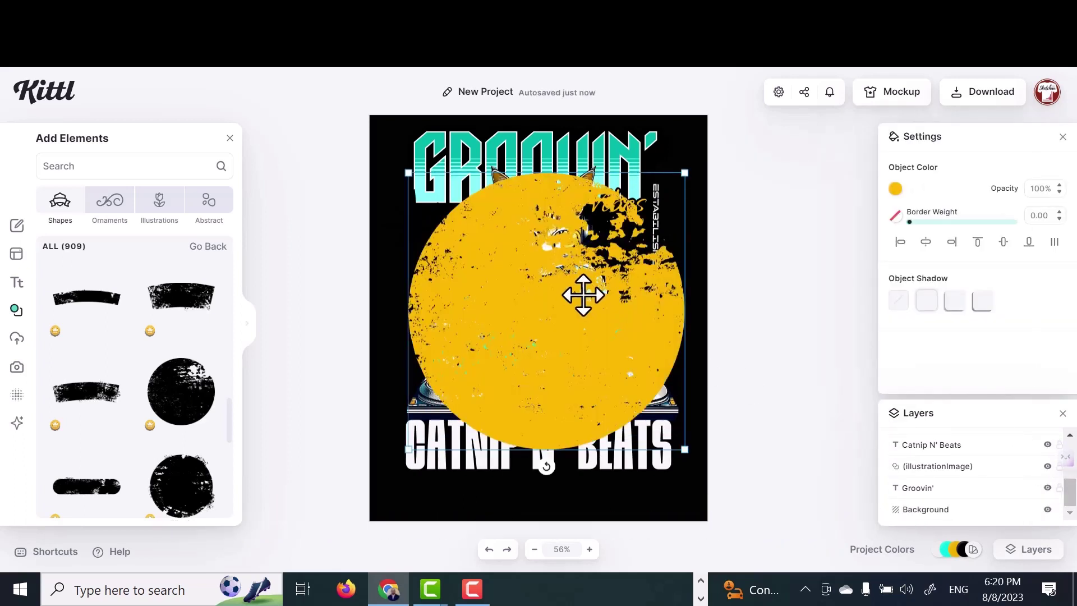
scroll(980, 504, "up", 2)
mouse_move(981, 516)
left_mouse_down()
mouse_move(967, 530)
mouse_move(967, 499)
mouse_move(1011, 550)
mouse_move(982, 509)
left_mouse_up()
Place the circle behind the cat and stack the cat above the Groovin' title.
left_click(985, 499)
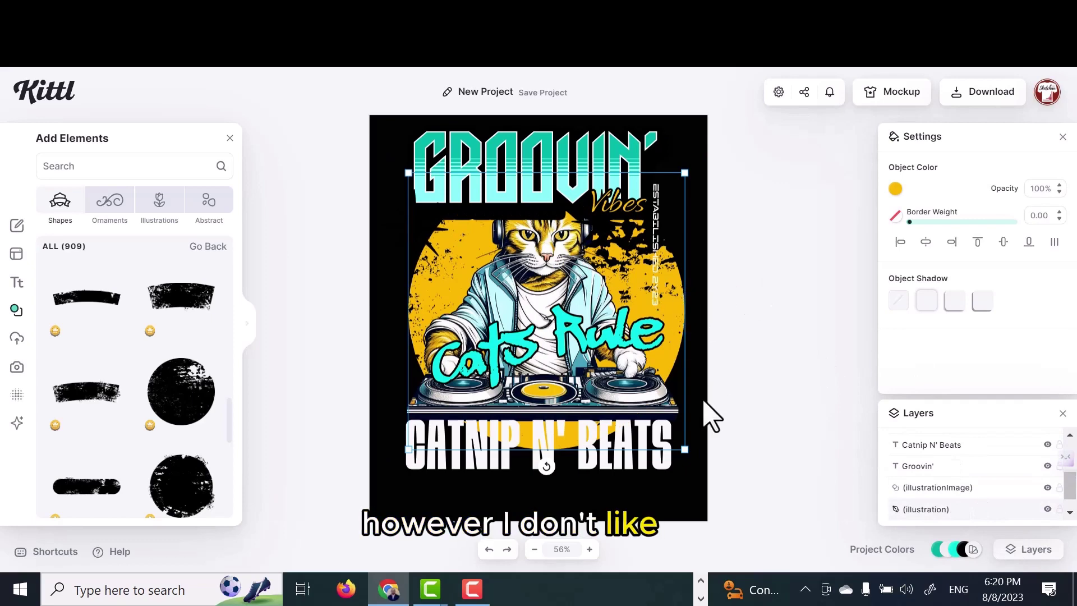
left_click(1001, 487)
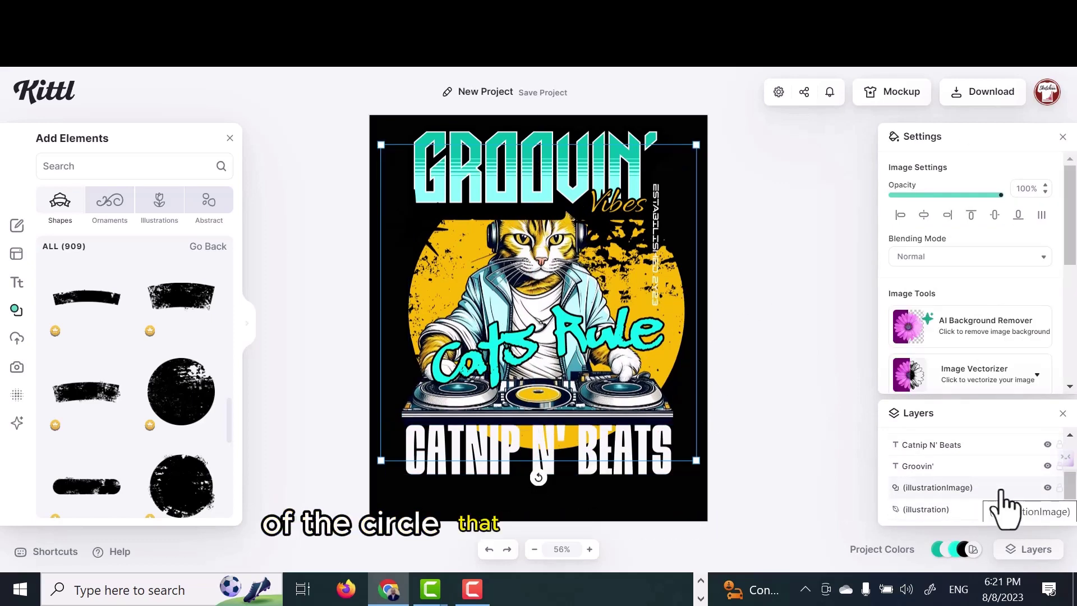
left_click_drag(999, 490, 992, 460)
left_click(781, 344)
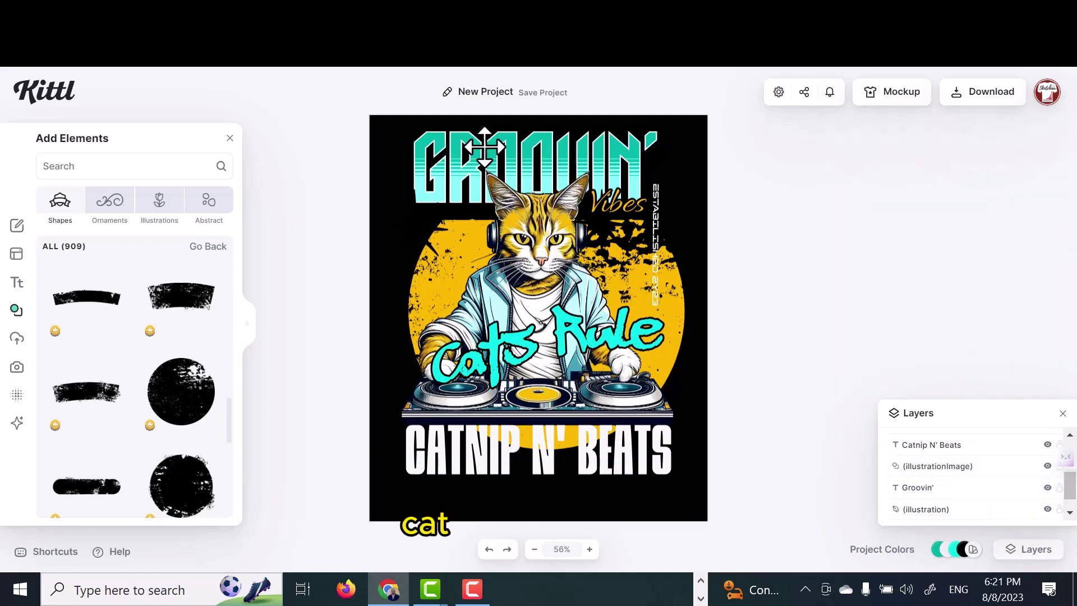
Select Groovin', try a 4.80 border weight, then undo that change.
left_click(920, 487)
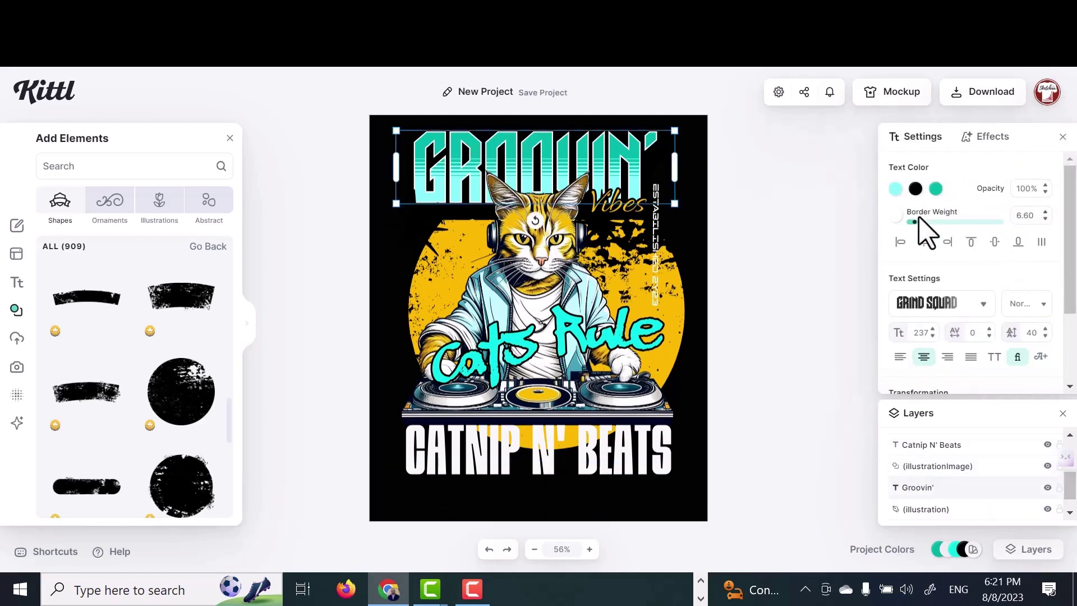
mouse_move(916, 223)
left_mouse_down()
mouse_move(903, 223)
mouse_move(912, 224)
left_mouse_up()
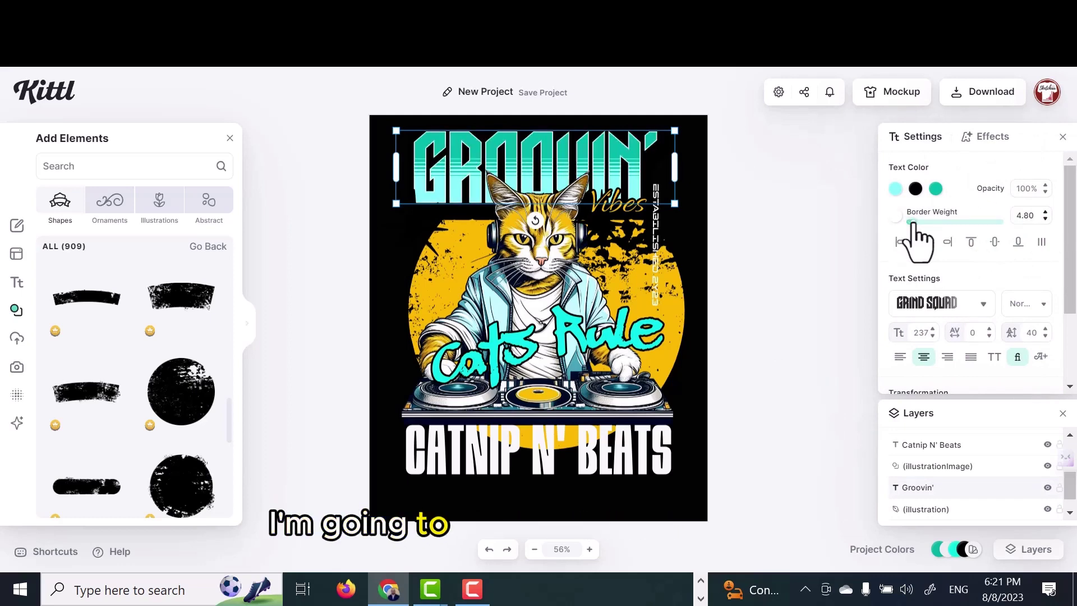
left_click(490, 556)
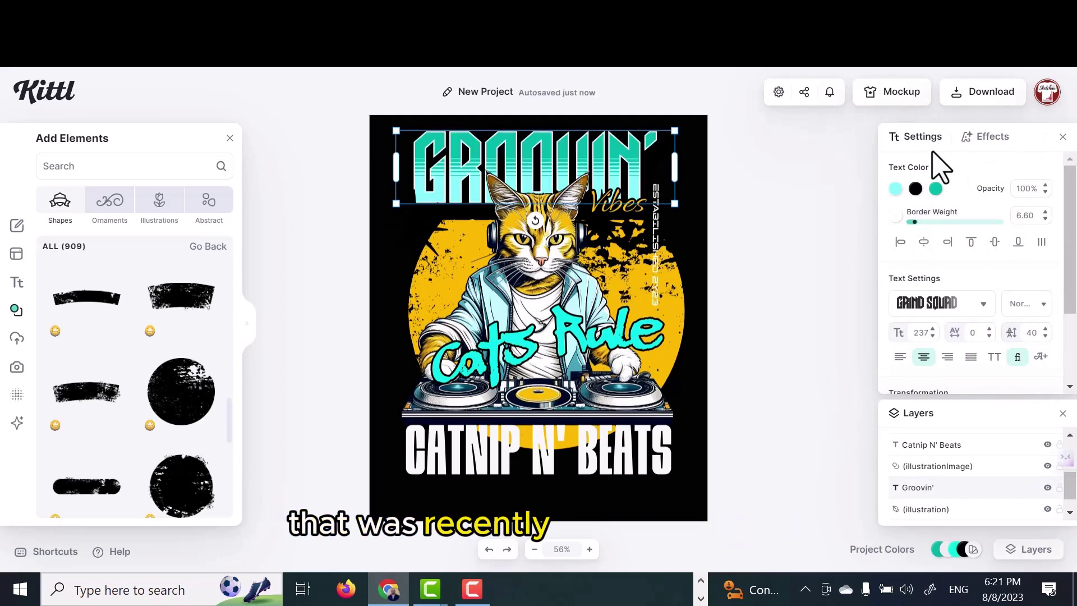
left_click(988, 136)
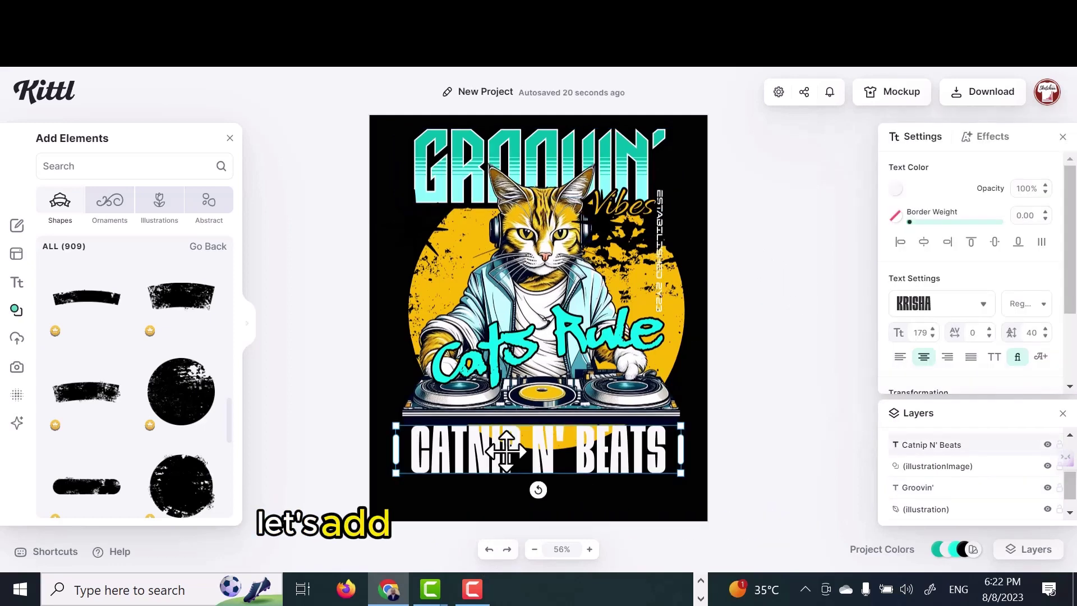
Duplicate the title into a one-line CATS RULE THE DECKS tagline in GENE, shrunk beneath CATNIP N' BEATS.
key("ctrl+d")
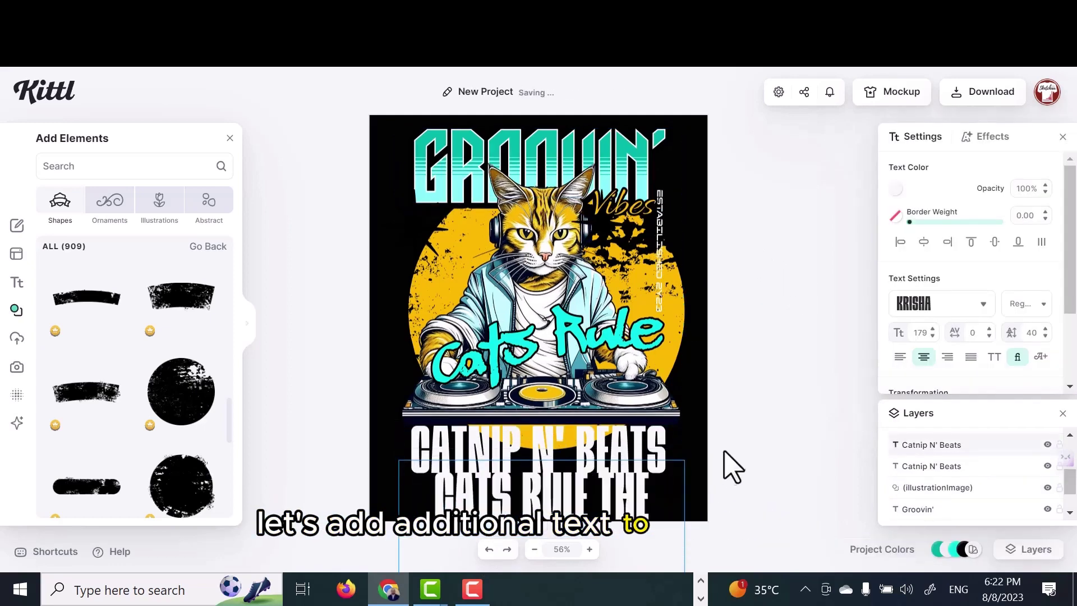
left_click_drag(399, 519, 320, 521)
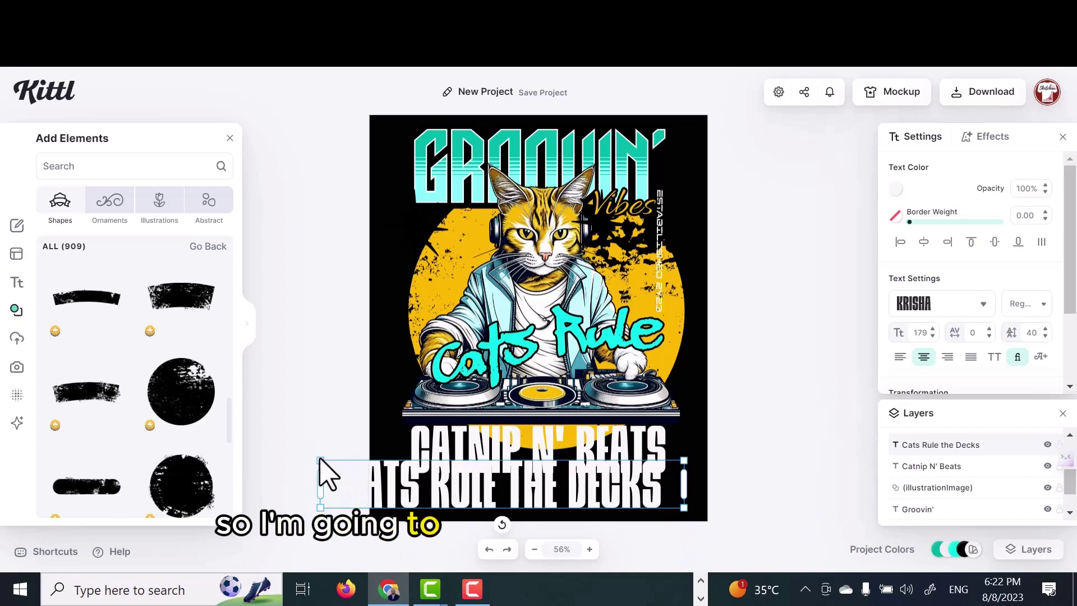
left_click_drag(318, 459, 499, 484)
left_click(942, 304)
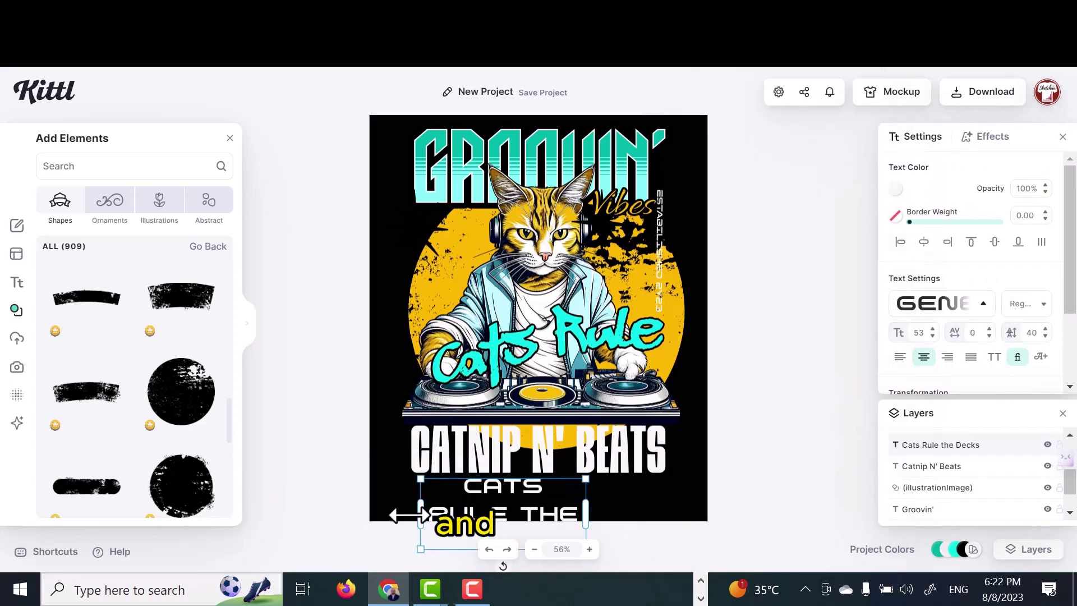
left_click_drag(585, 509, 740, 468)
left_click(788, 378)
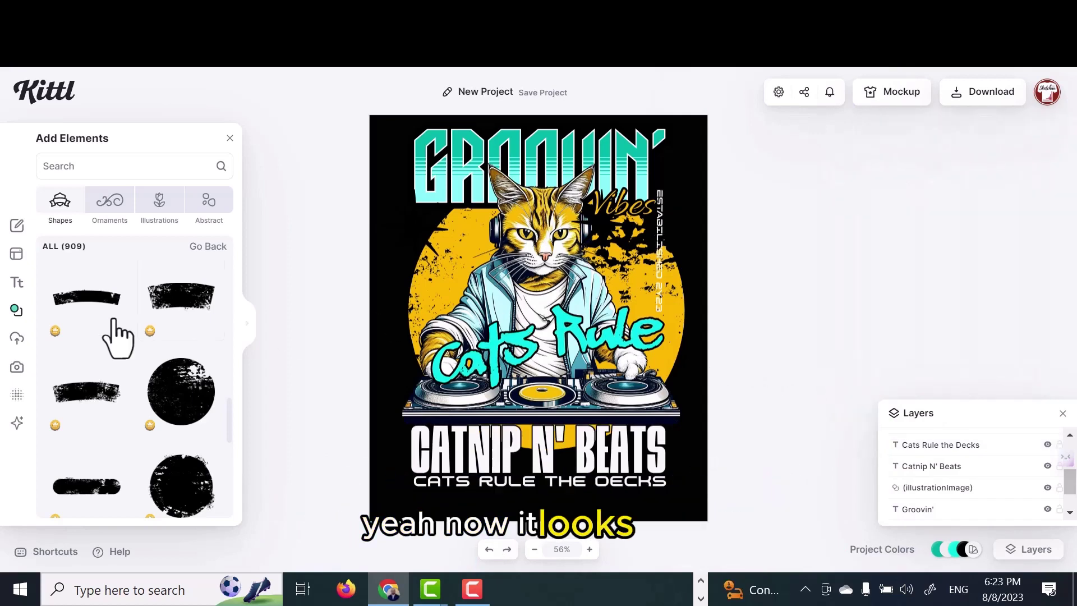
Search elements for 'mask', add a rectangle mask and enlarge it to nearly cover the canvas.
left_click(84, 166)
type("mask")
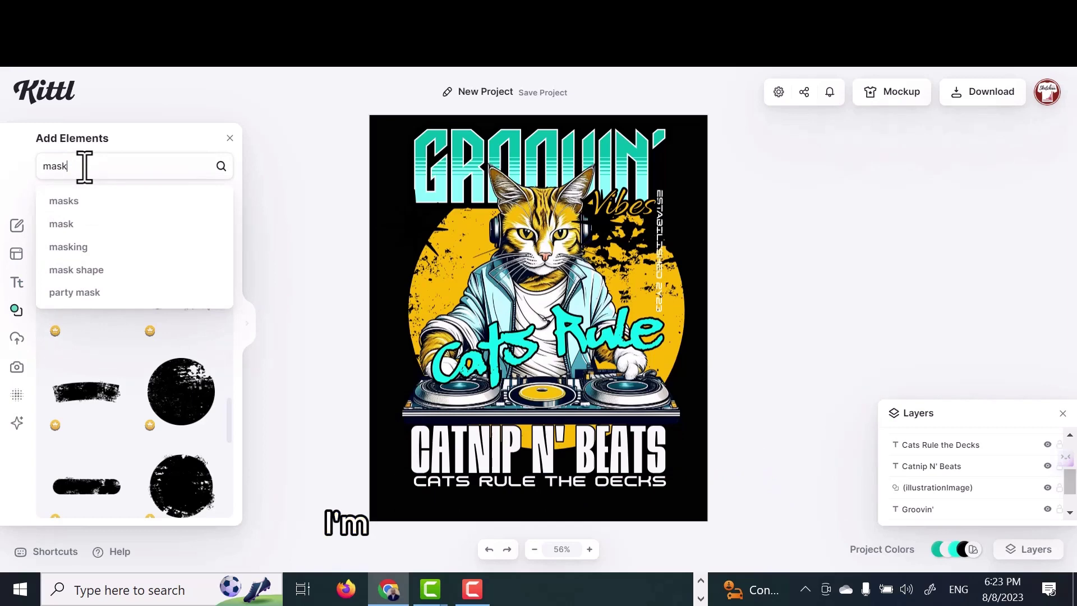
key("Return")
scroll(216, 312, "down", 8)
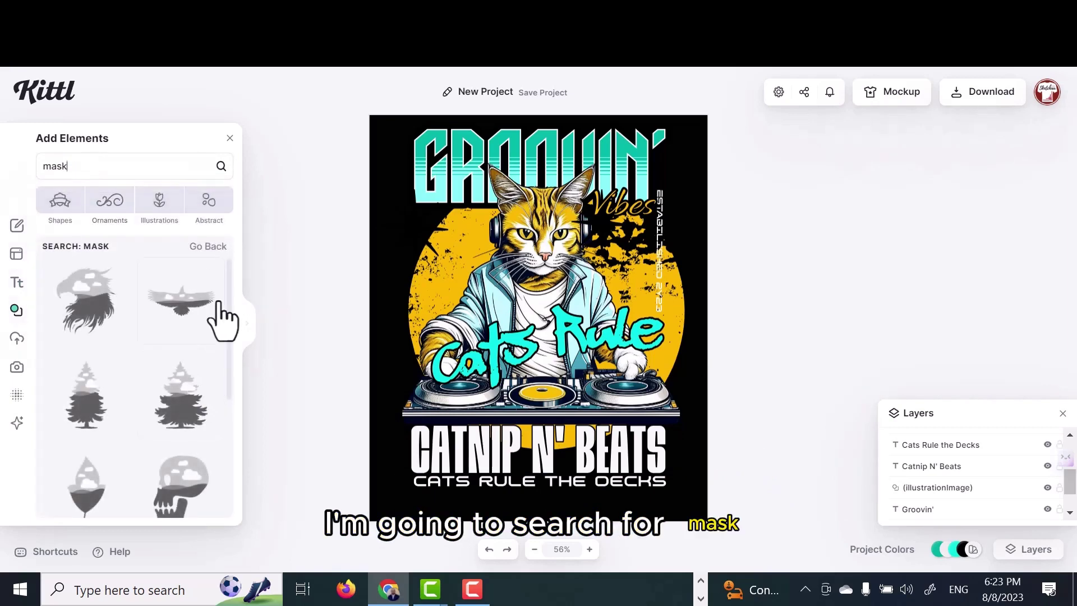
scroll(205, 328, "down", 10)
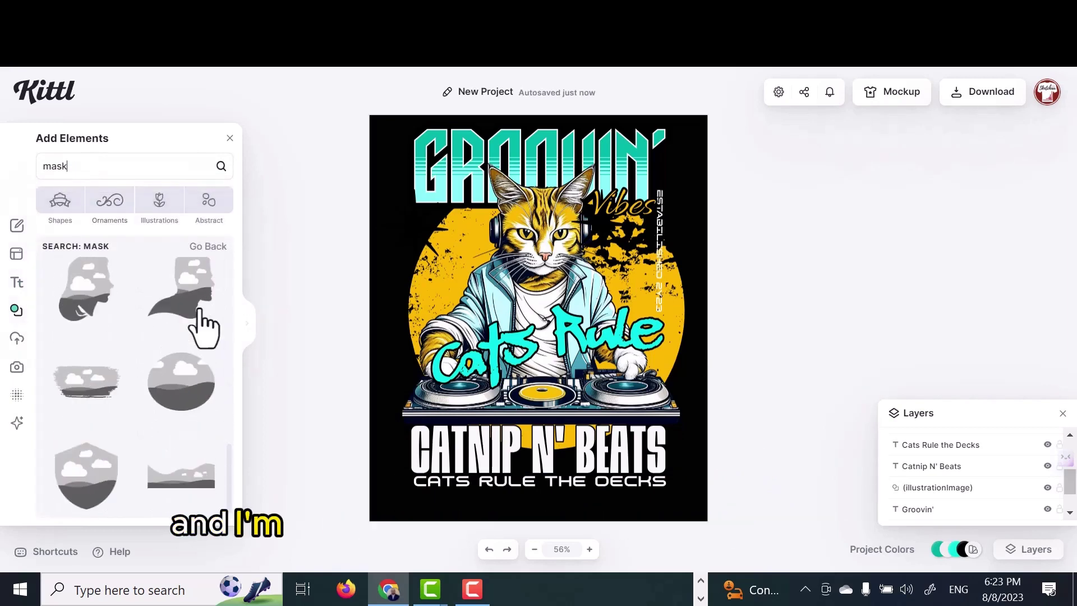
left_click(202, 328)
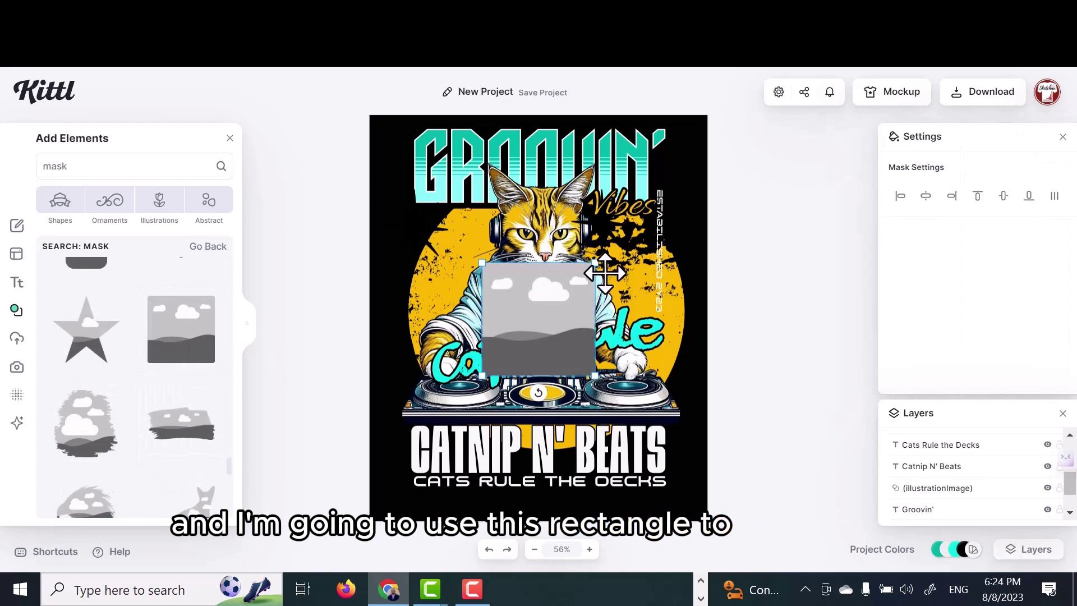
left_click_drag(594, 263, 689, 222)
left_click_drag(482, 156, 313, 173)
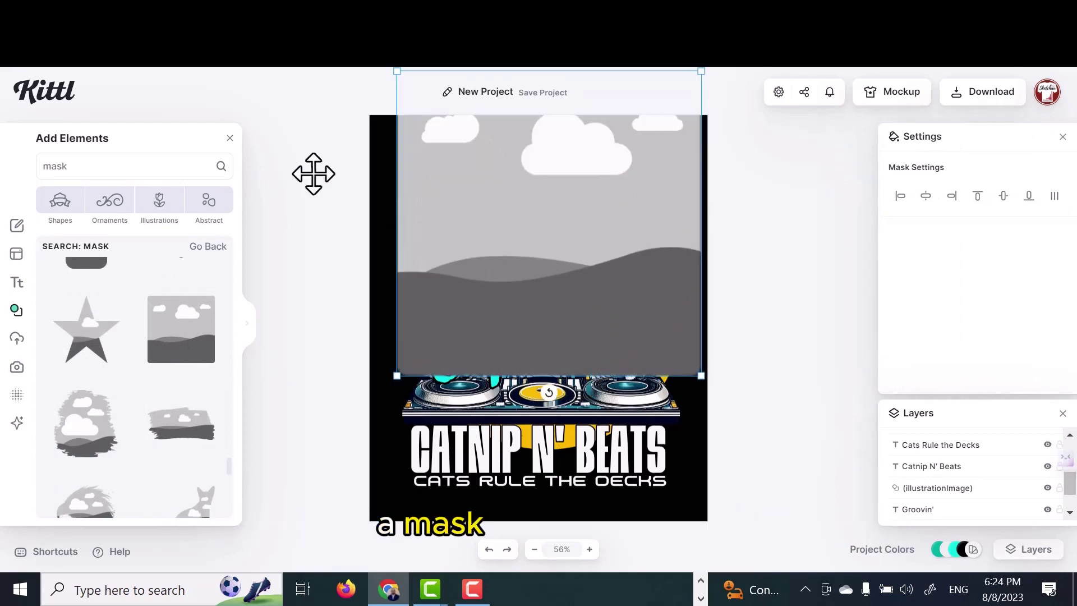
mouse_move(538, 264)
left_mouse_down()
mouse_move(543, 276)
mouse_move(545, 252)
left_mouse_up()
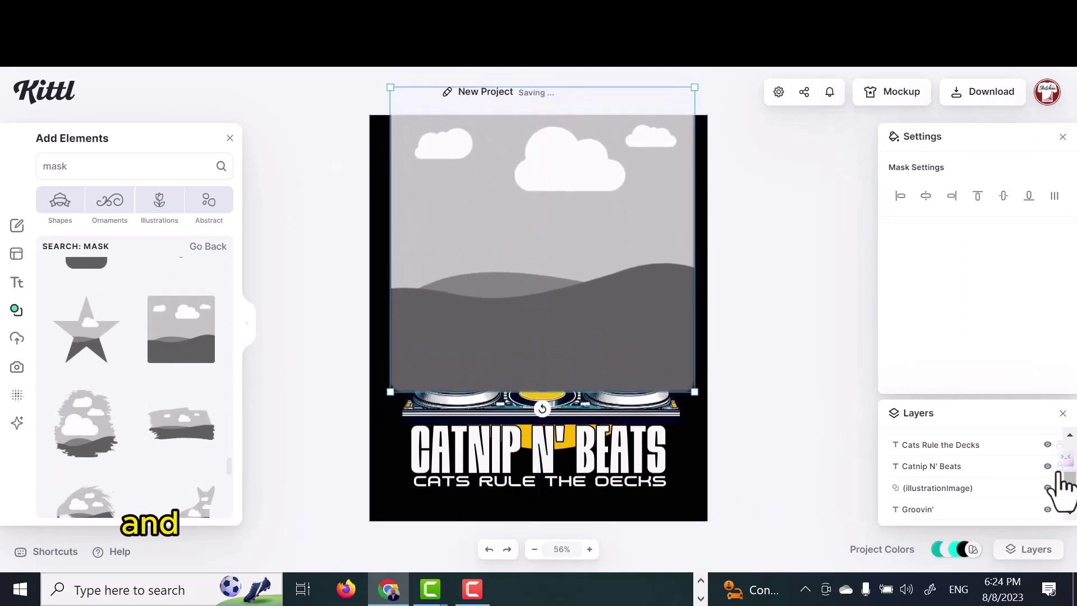
Drop the yellow circle into the mask and tighten the frame to cut off its bottom.
scroll(1054, 494, "down", 2)
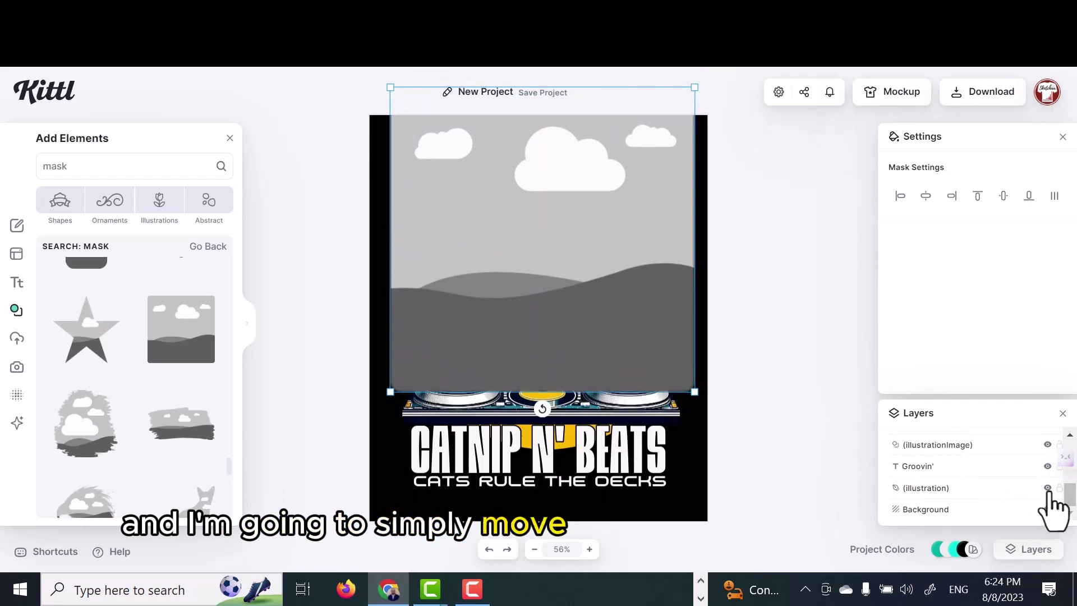
left_click_drag(567, 329, 566, 263)
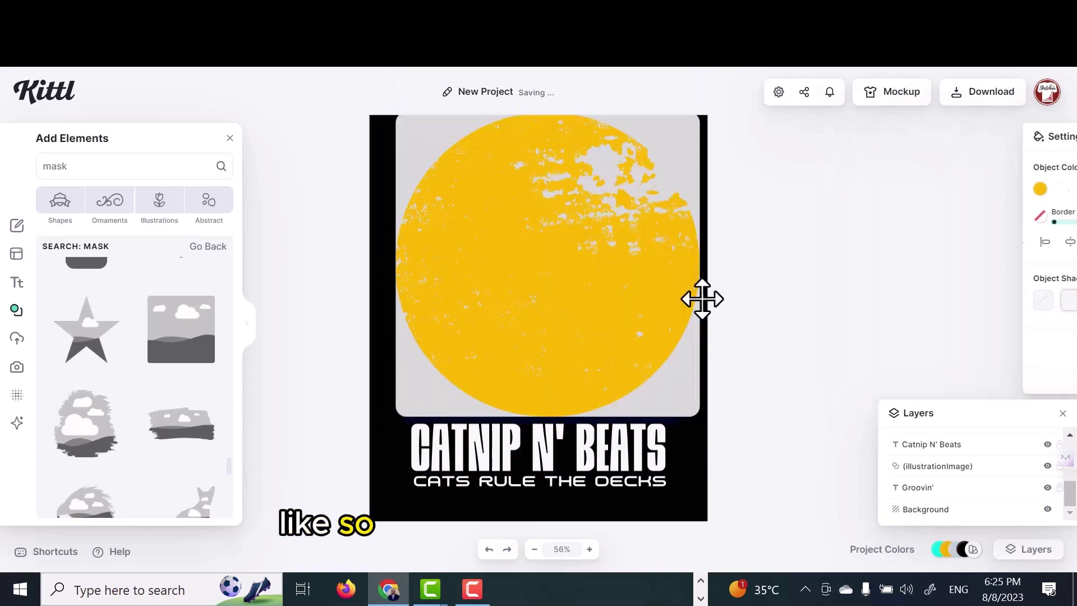
mouse_move(632, 319)
left_mouse_down()
mouse_move(605, 348)
mouse_move(624, 325)
left_mouse_up()
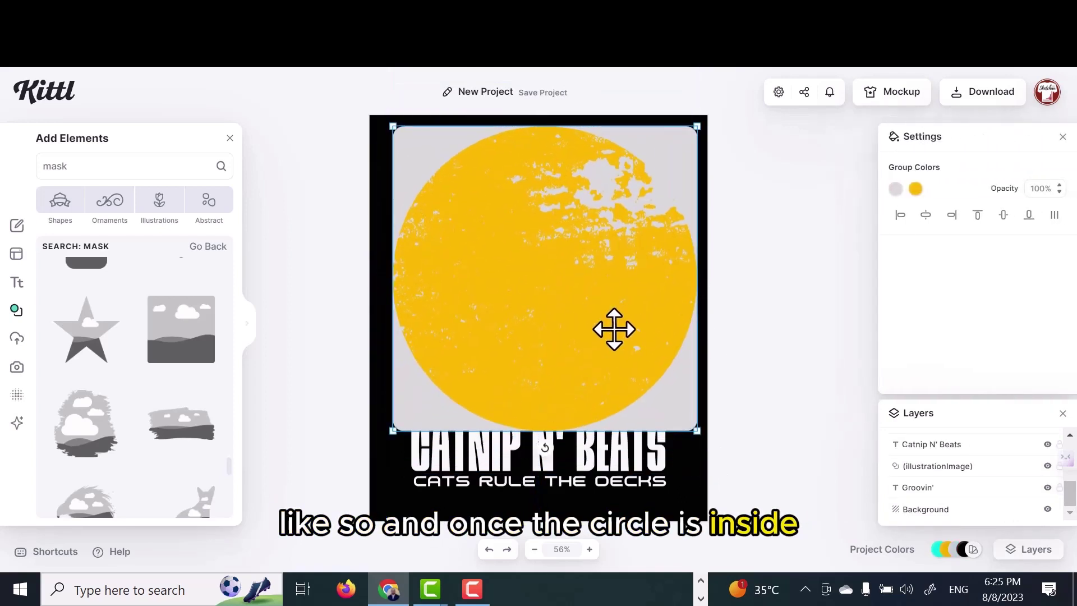
left_click(614, 329)
left_click(697, 401)
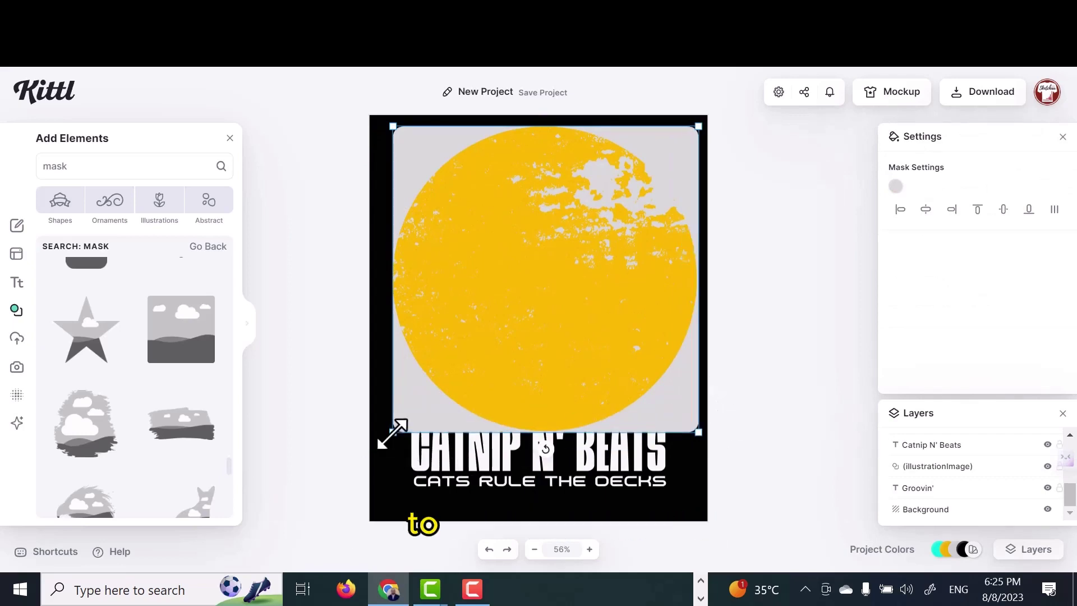
left_click_drag(392, 433, 429, 395)
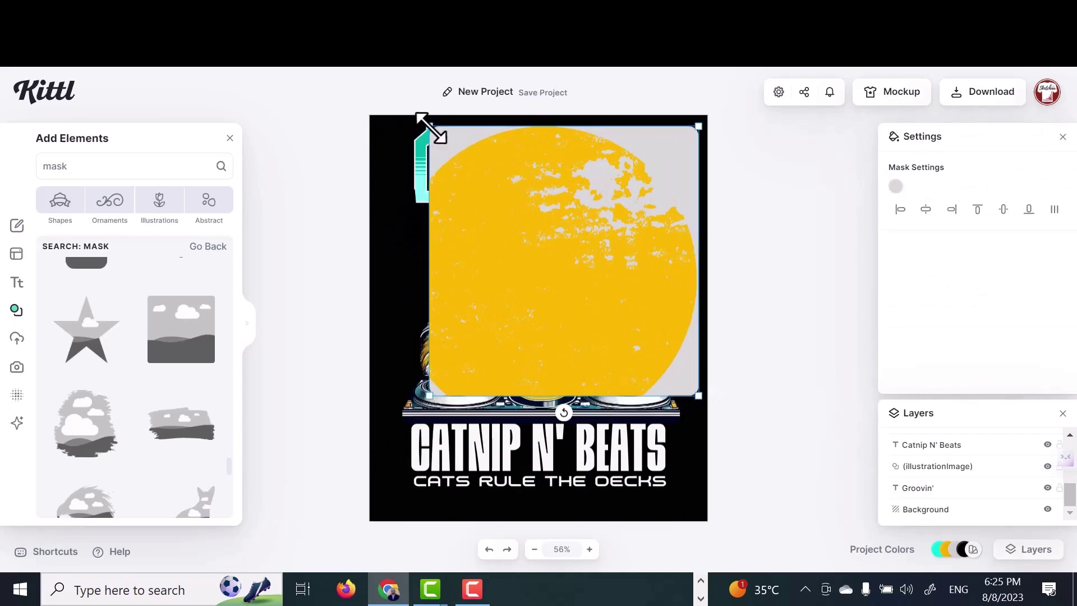
left_click_drag(429, 126, 391, 88)
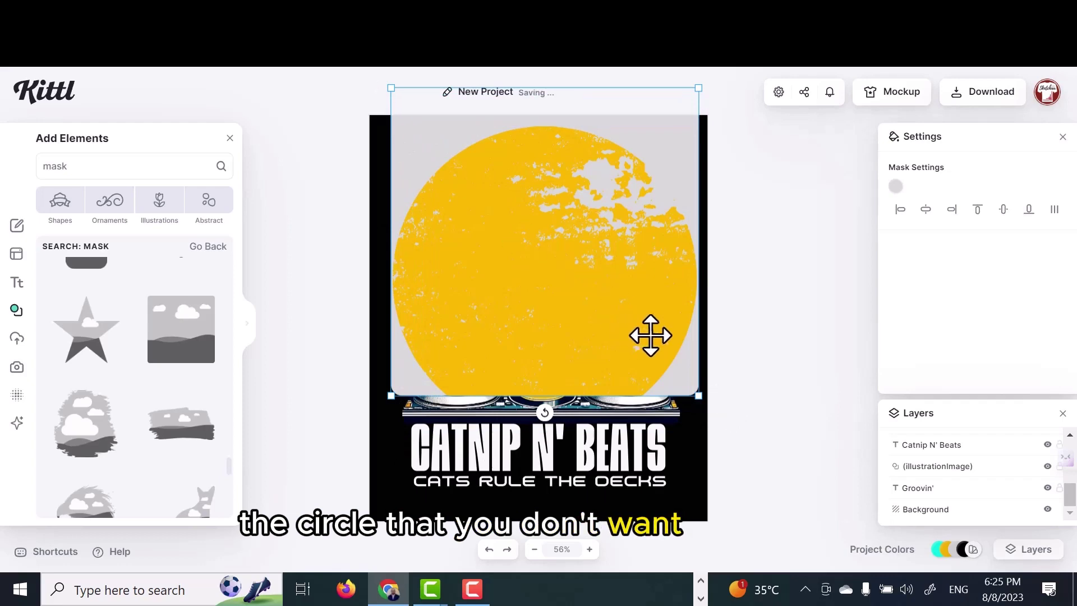
left_click_drag(694, 393, 744, 363)
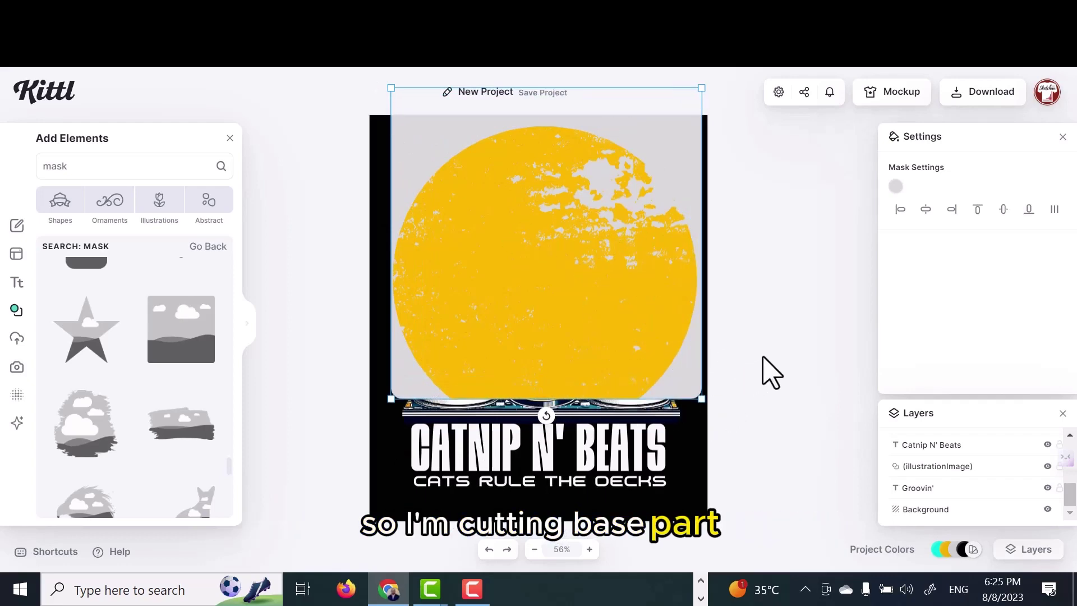
left_click(752, 373)
Make the mask background transparent and move the mask group lower in the layer stack.
left_click(619, 319)
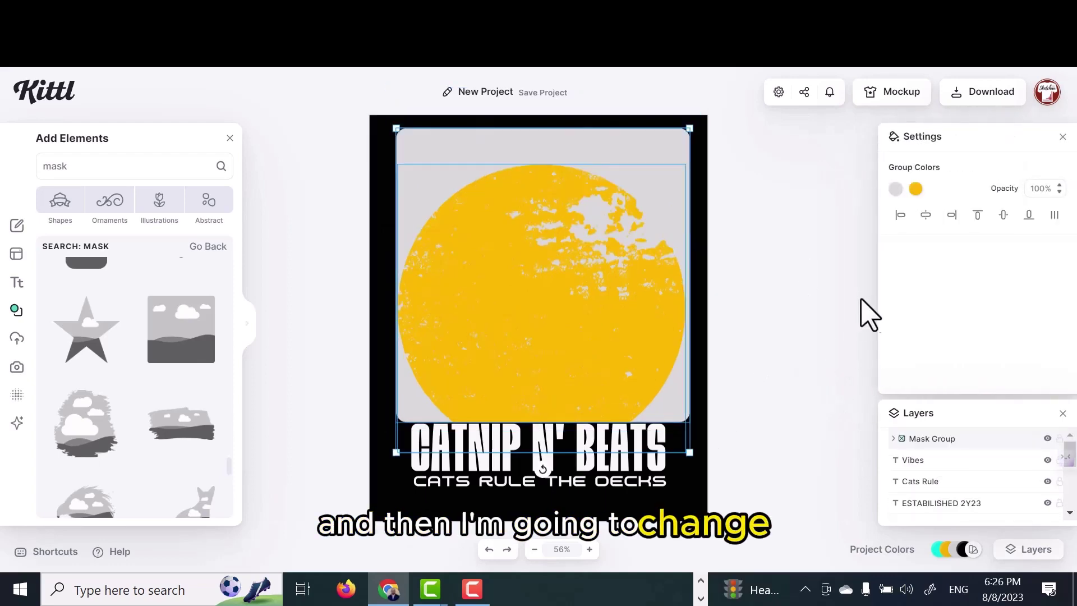
left_click(896, 189)
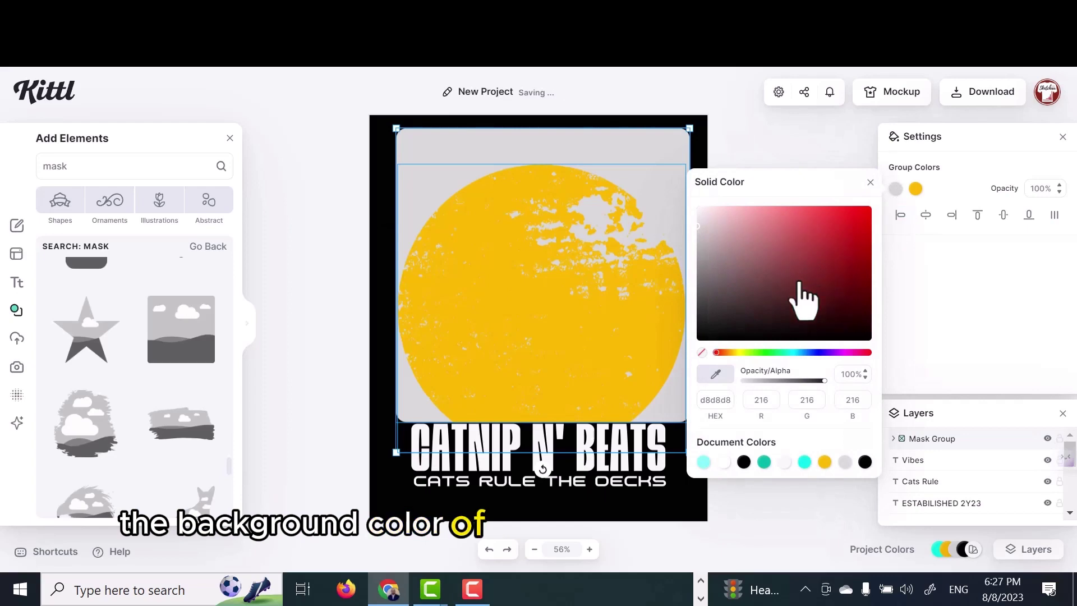
left_click(701, 353)
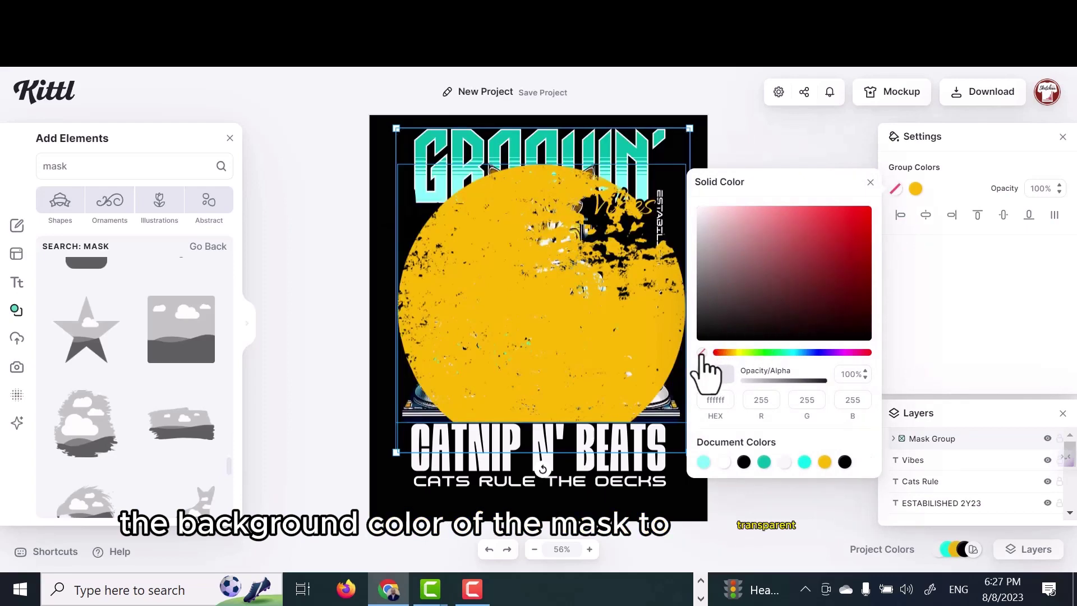
left_click(871, 183)
left_click_drag(931, 437, 999, 507)
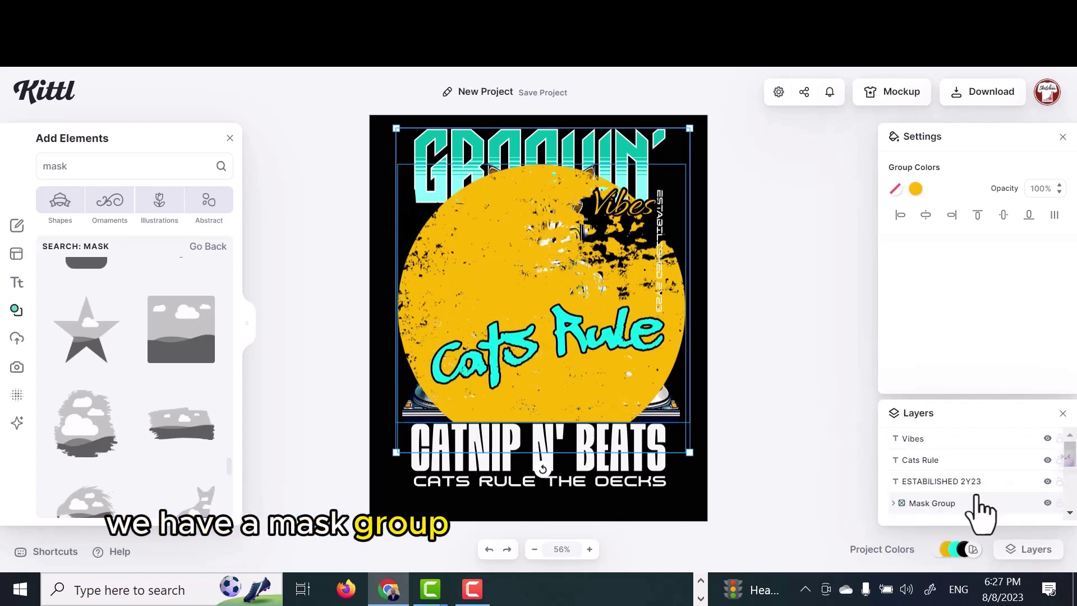
scroll(1019, 463, "down", 3)
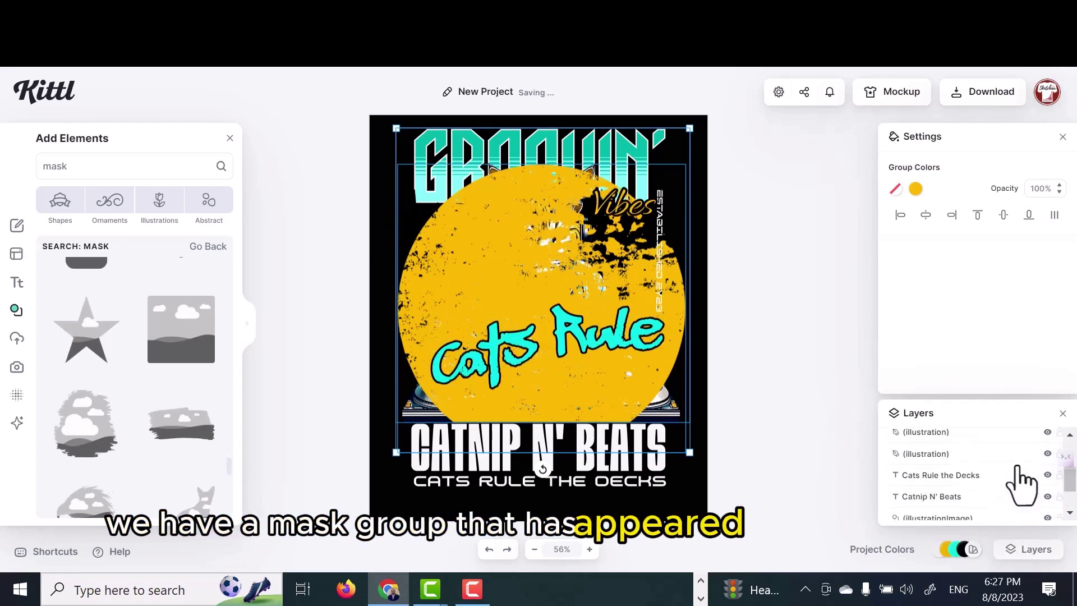
scroll(1009, 482, "up", 3)
mouse_move(1000, 501)
left_mouse_down()
mouse_move(1007, 536)
mouse_move(998, 524)
mouse_move(1013, 499)
mouse_move(1012, 522)
mouse_move(1003, 488)
mouse_move(1010, 534)
mouse_move(1011, 483)
mouse_move(1008, 508)
left_mouse_up()
Recolour the CATS RULE THE DECKS tagline light cyan.
left_click(753, 257)
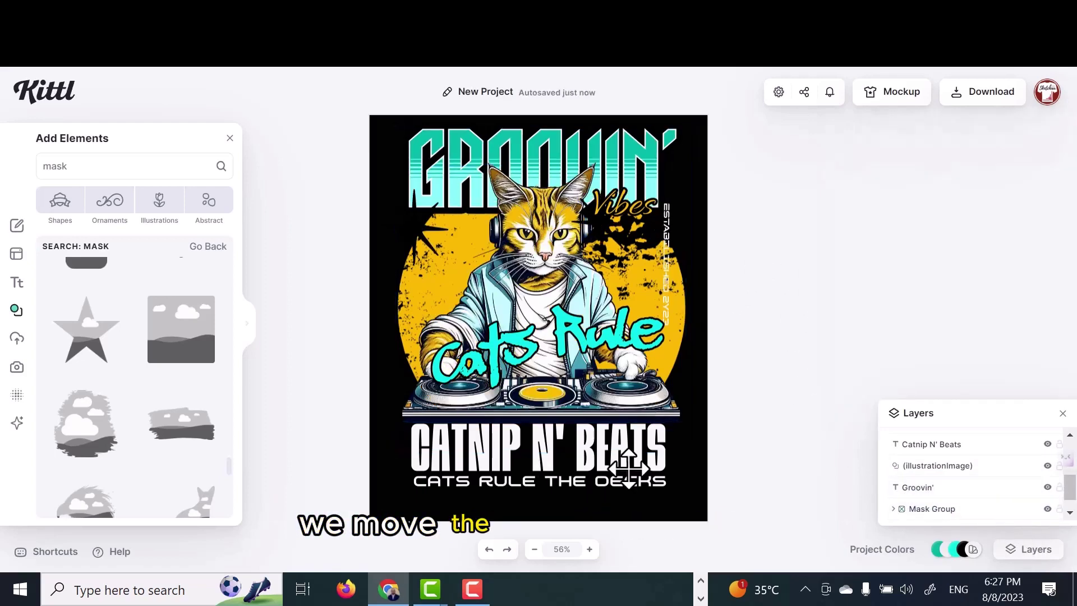
left_click(540, 480)
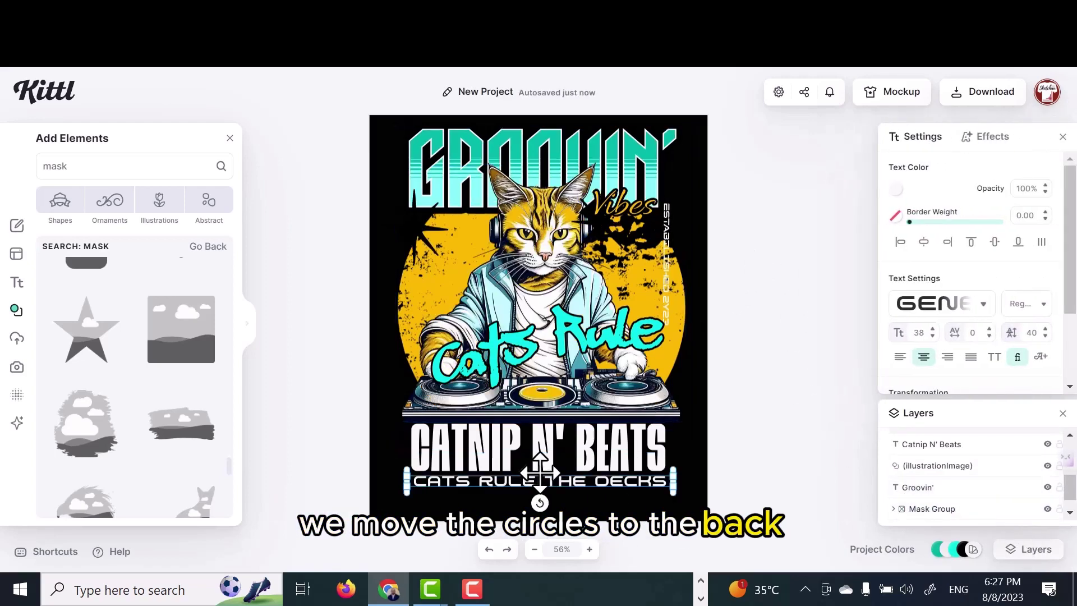
left_click(896, 188)
left_click(764, 461)
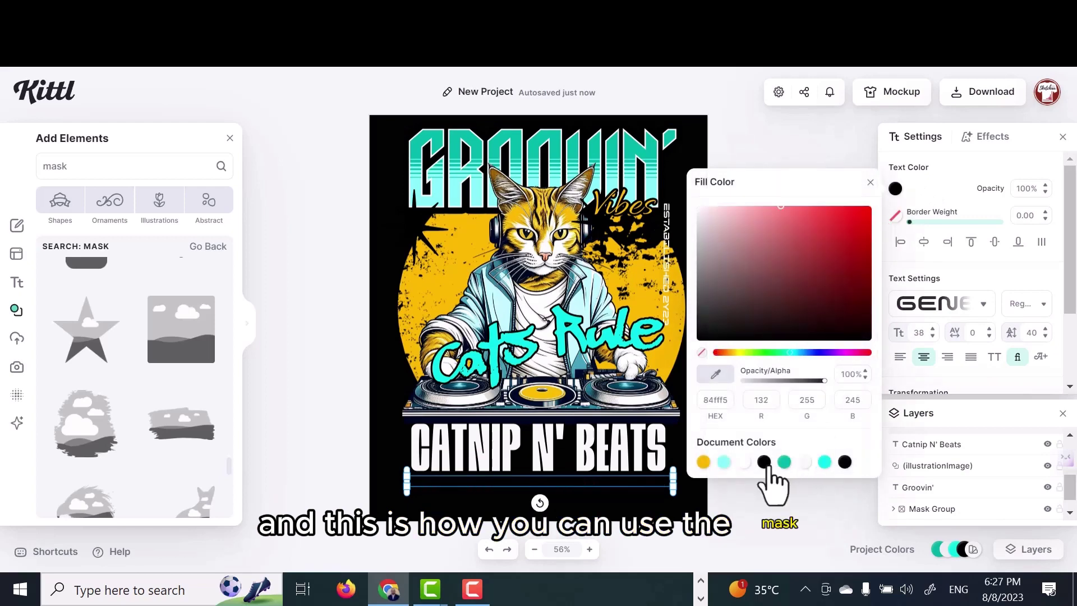
left_click(784, 462)
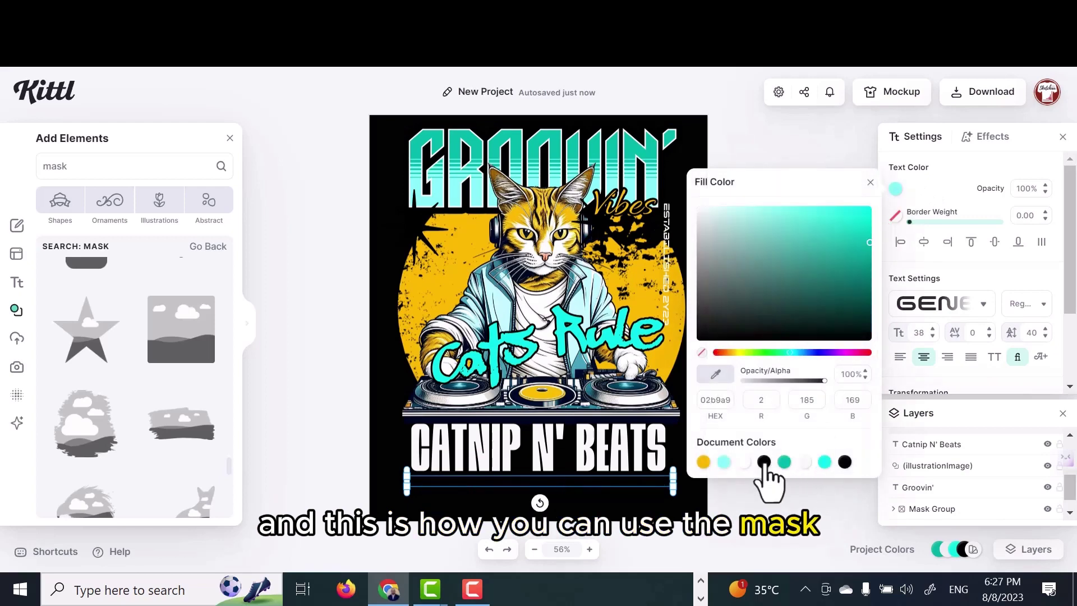
left_click(724, 462)
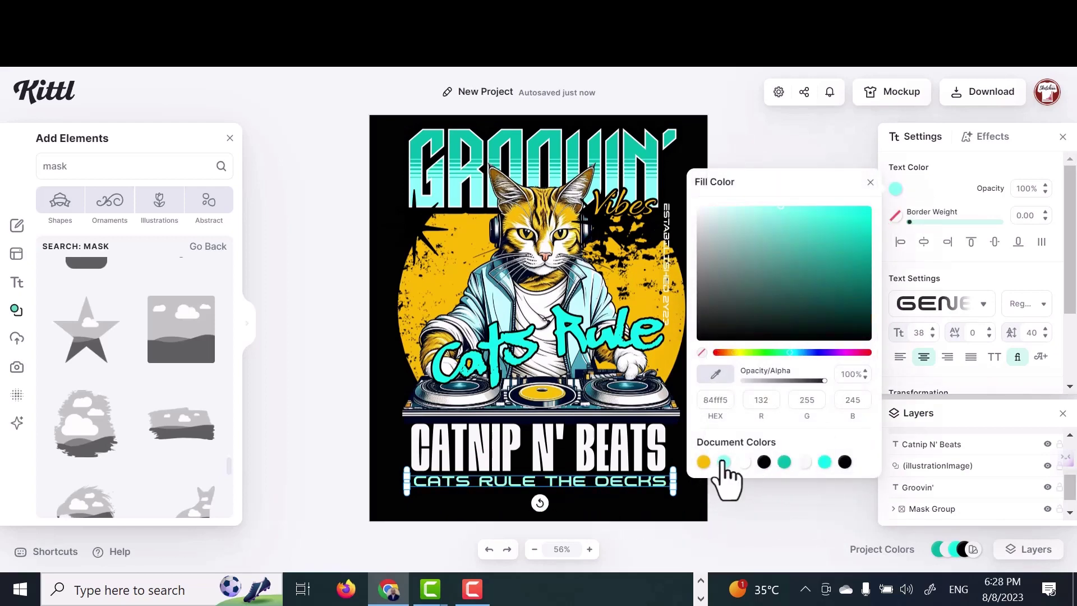
left_click(764, 461)
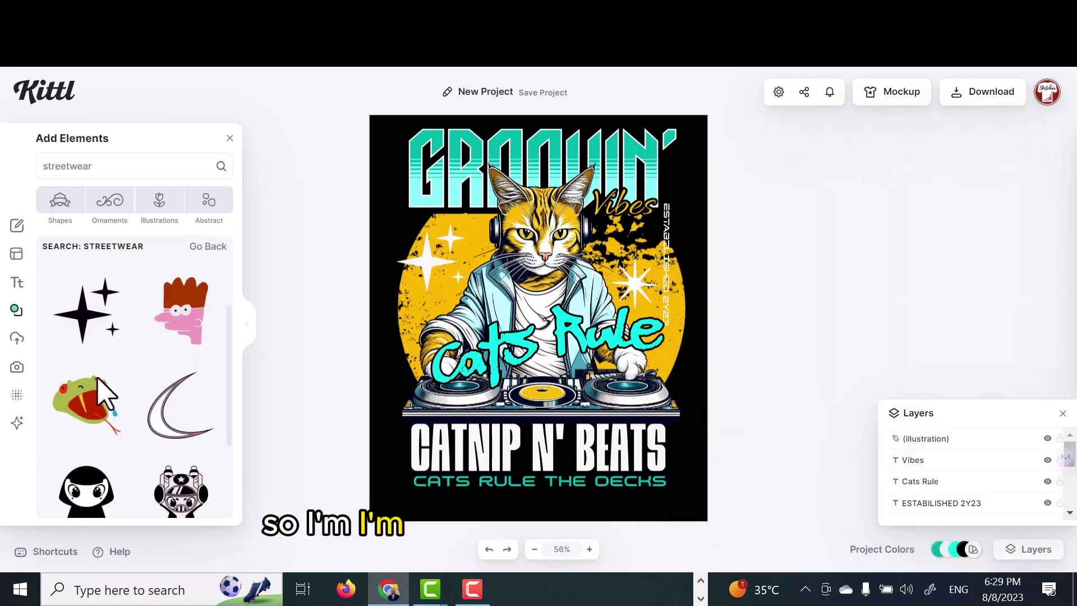
Apply a paper texture to the design, clipped to the artwork's content.
left_click(17, 395)
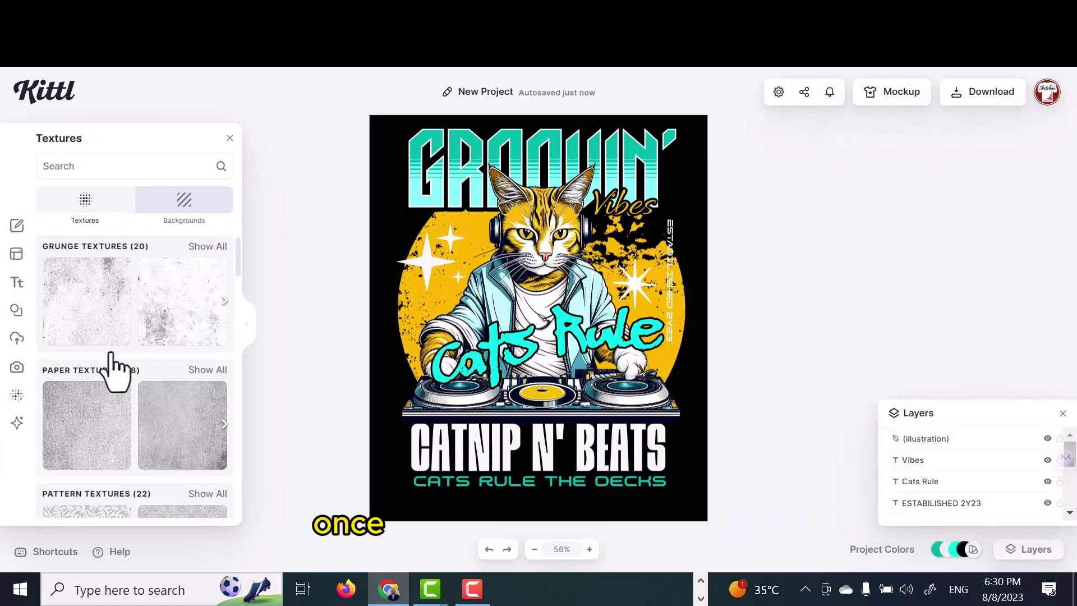
scroll(115, 367, "down", 3)
left_click(87, 283)
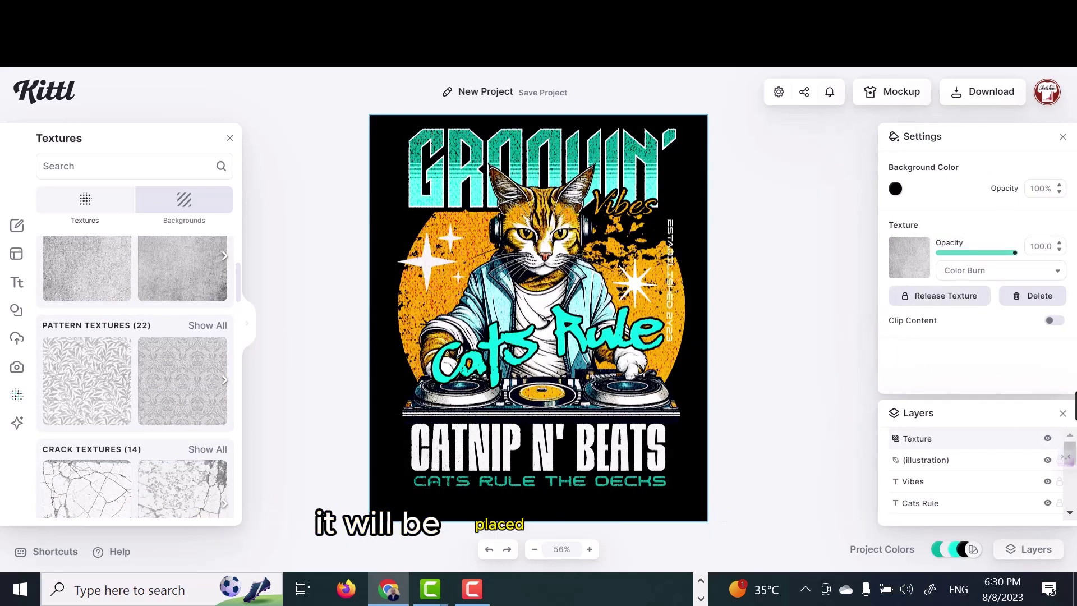
left_click(1052, 324)
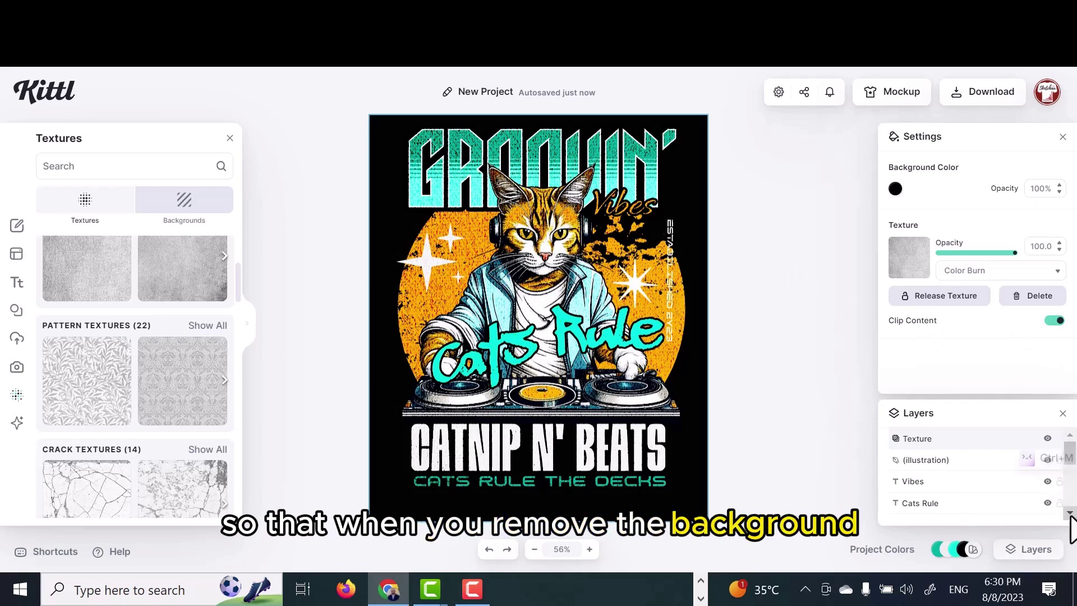
Hide the black background layer briefly, then show it again.
scroll(1069, 516, "down", 5)
left_click(1047, 509)
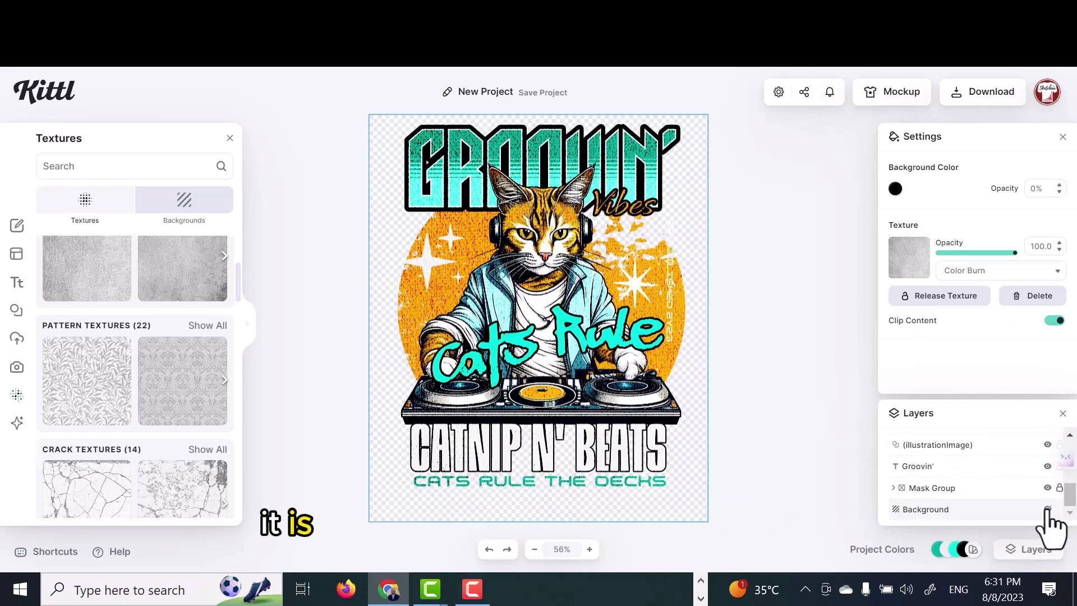
left_click(551, 426)
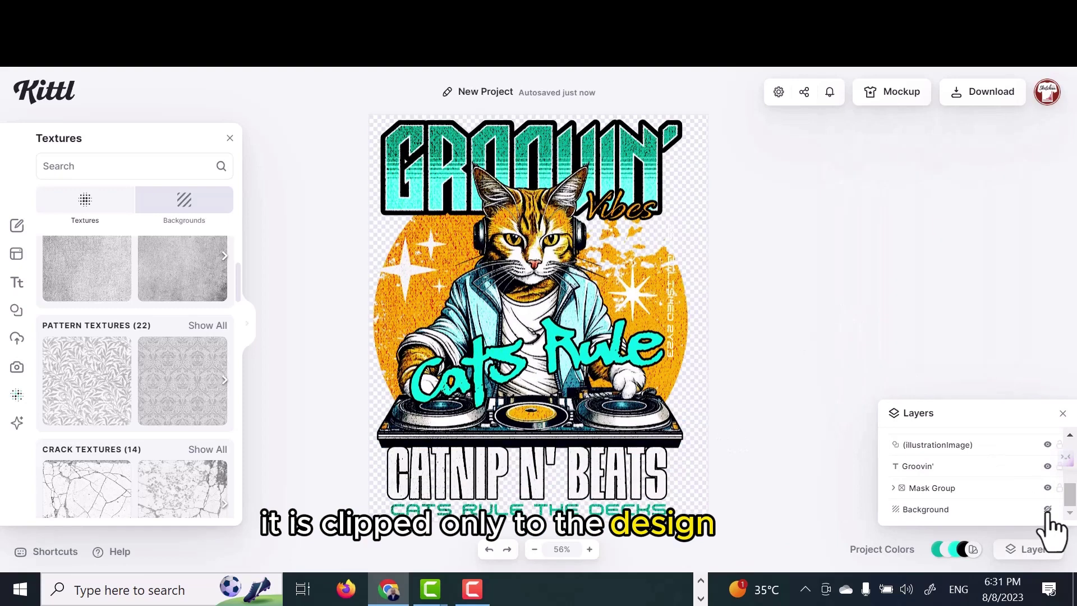
left_click(1047, 510)
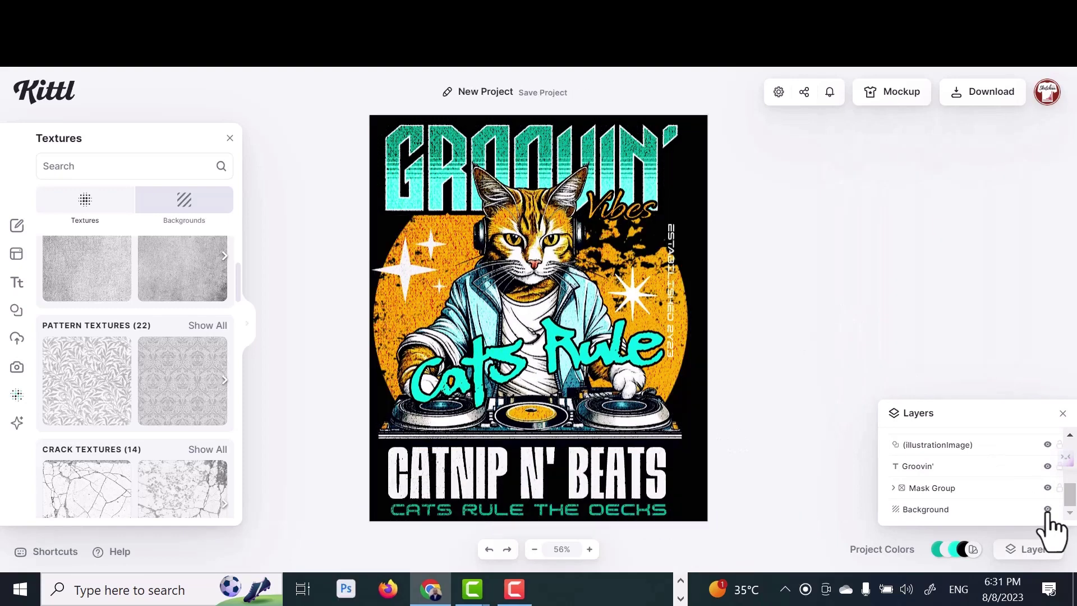
scroll(1052, 511, "up", 3)
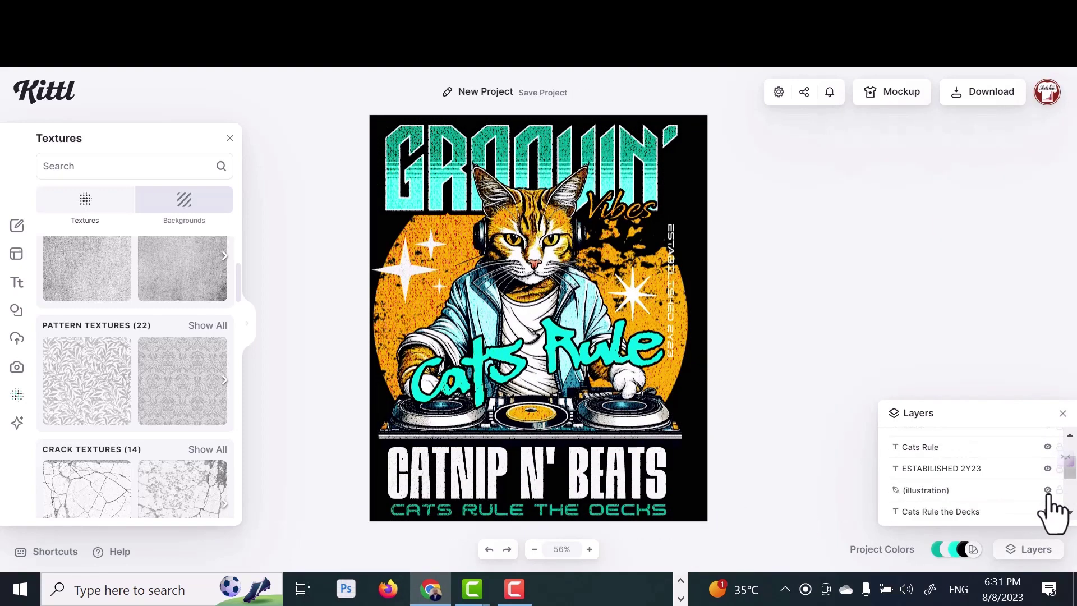
Lower the grunge texture layer's opacity to 19.
left_click(990, 442)
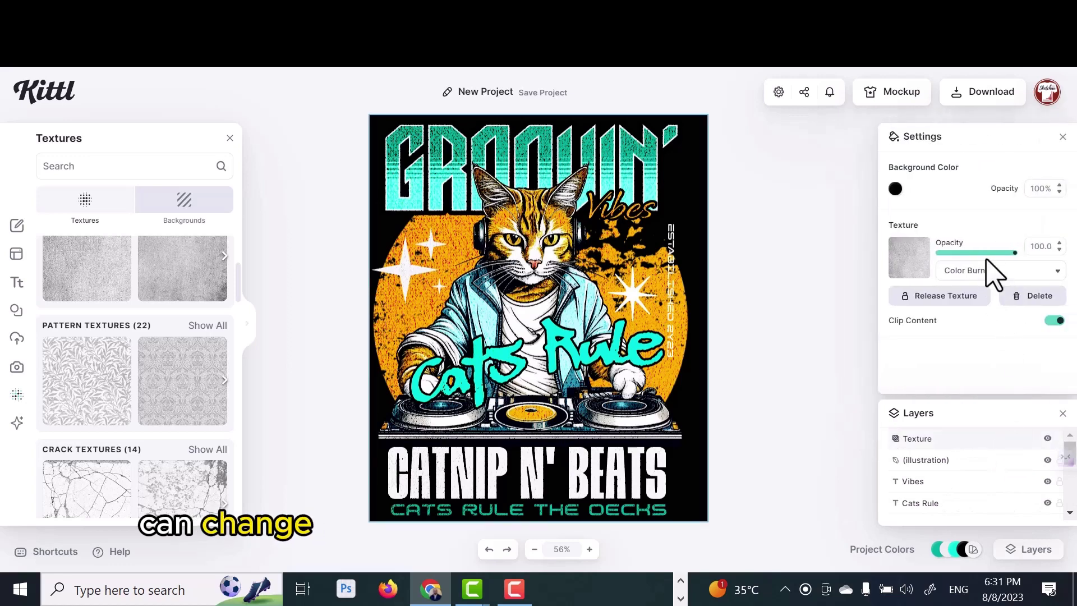
left_click_drag(1017, 253, 985, 257)
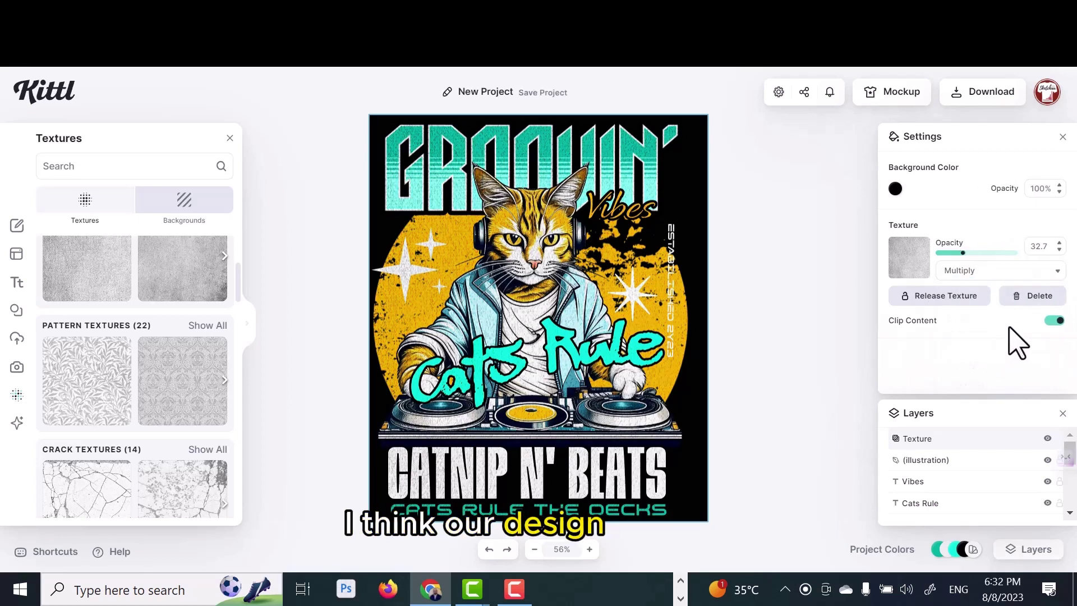
left_click_drag(962, 253, 951, 253)
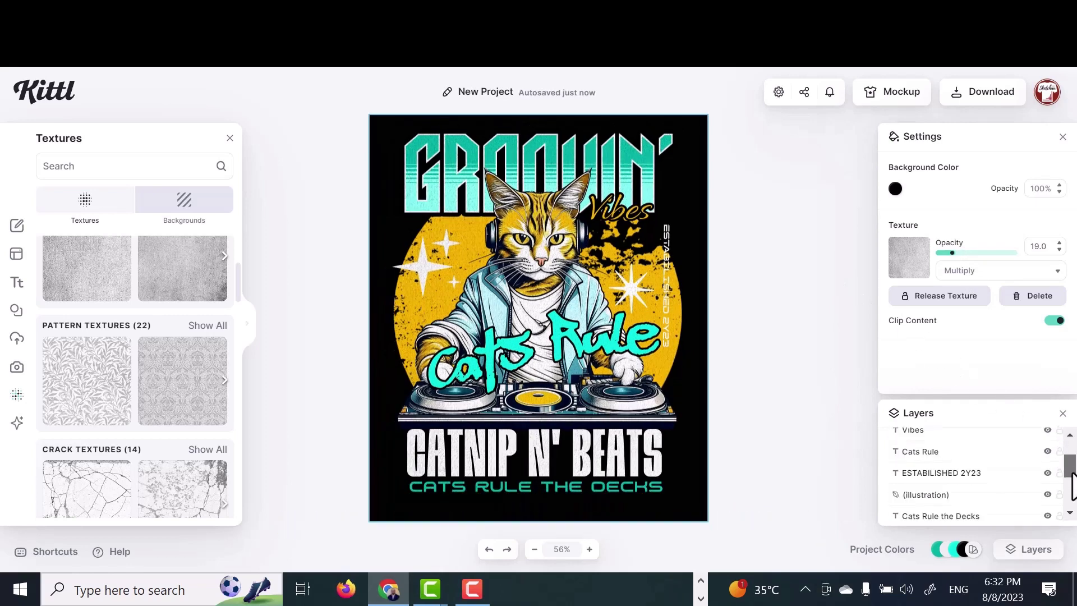
scroll(1065, 505, "down", 5)
Hide the background and set the download to 300 DPI with Optimize Quality enabled.
left_click(1047, 509)
left_click(986, 93)
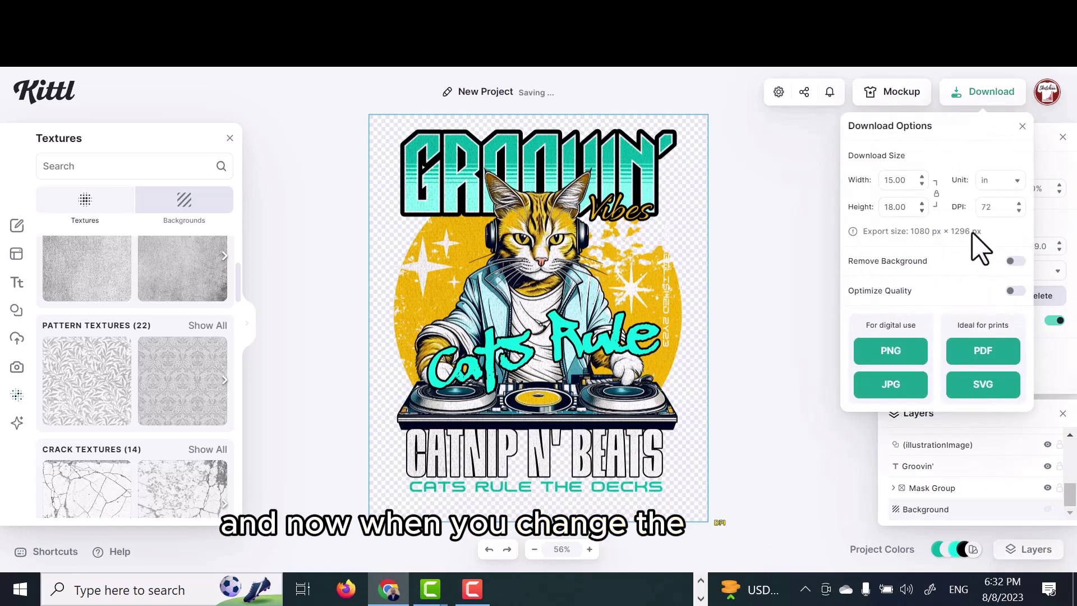
double_click(996, 208)
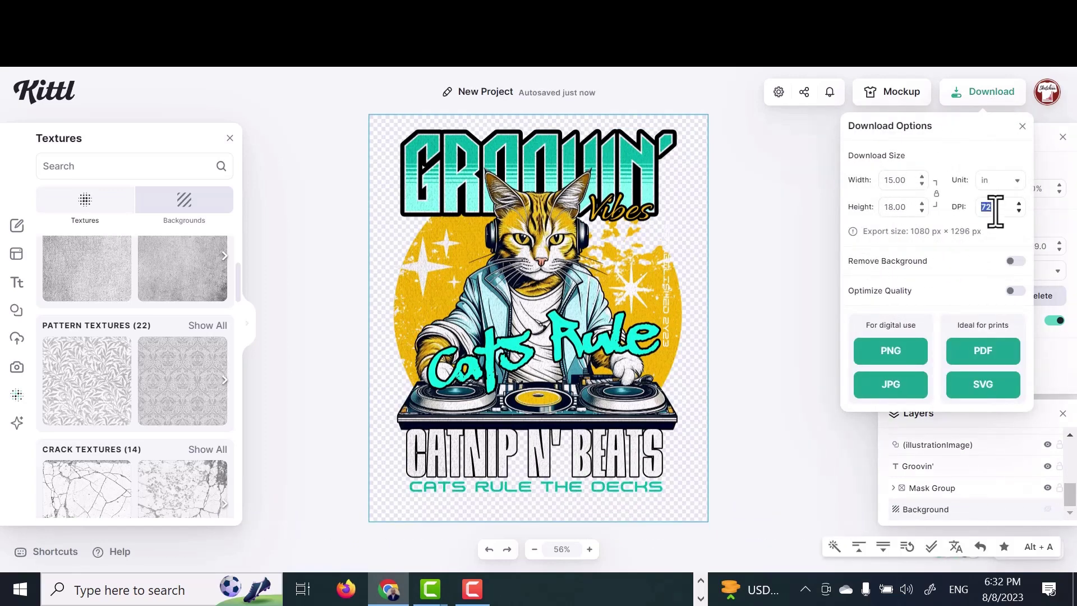
type("300")
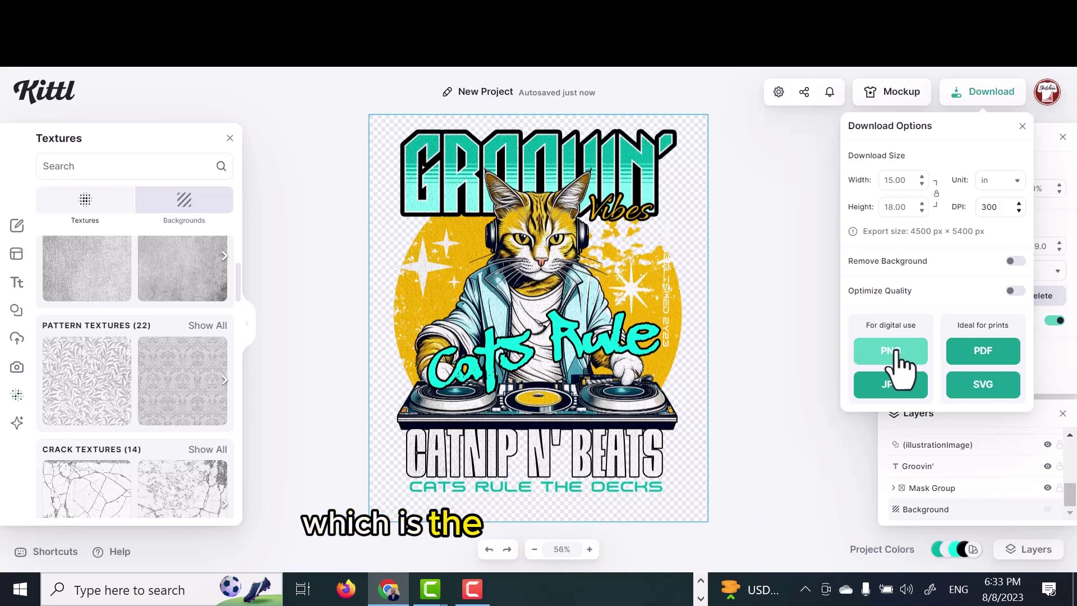
left_click(1014, 291)
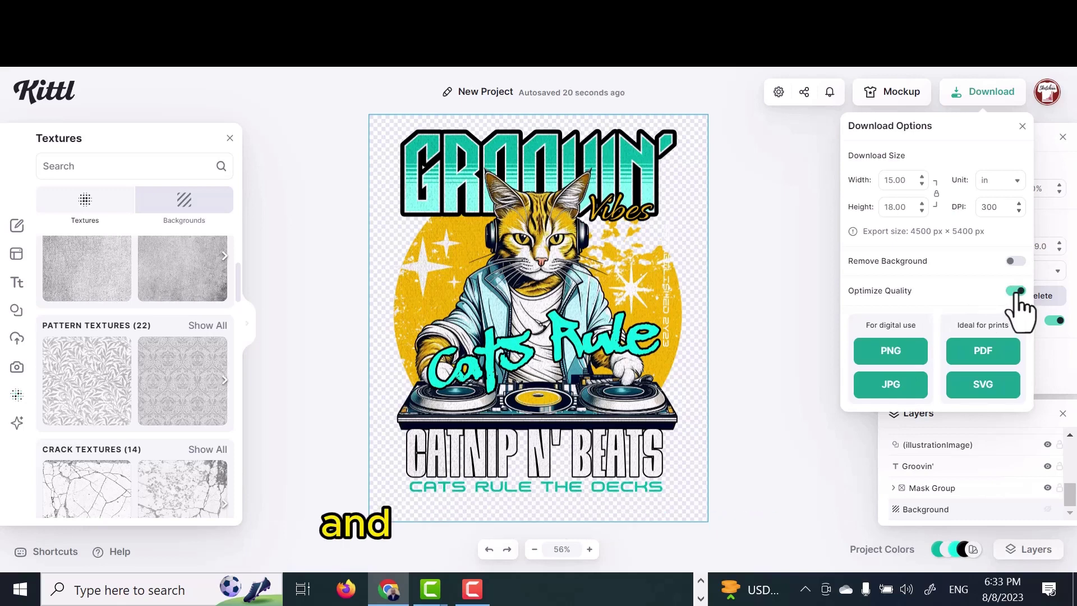
Group all design elements, enlarge the group, and export it as a PNG.
left_click(653, 365)
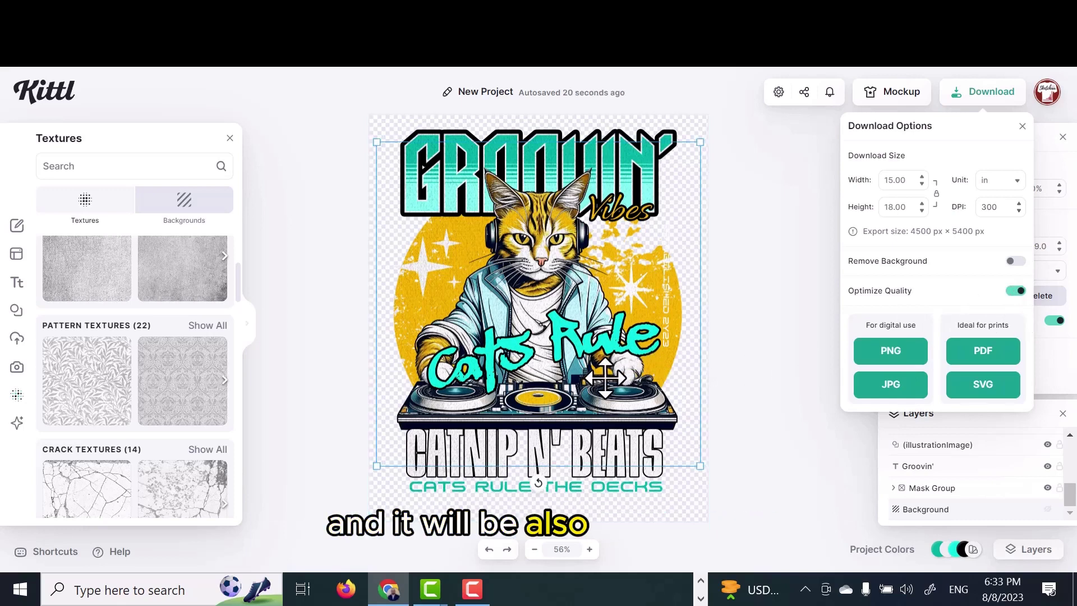
left_click(771, 227)
left_click_drag(705, 133, 401, 508)
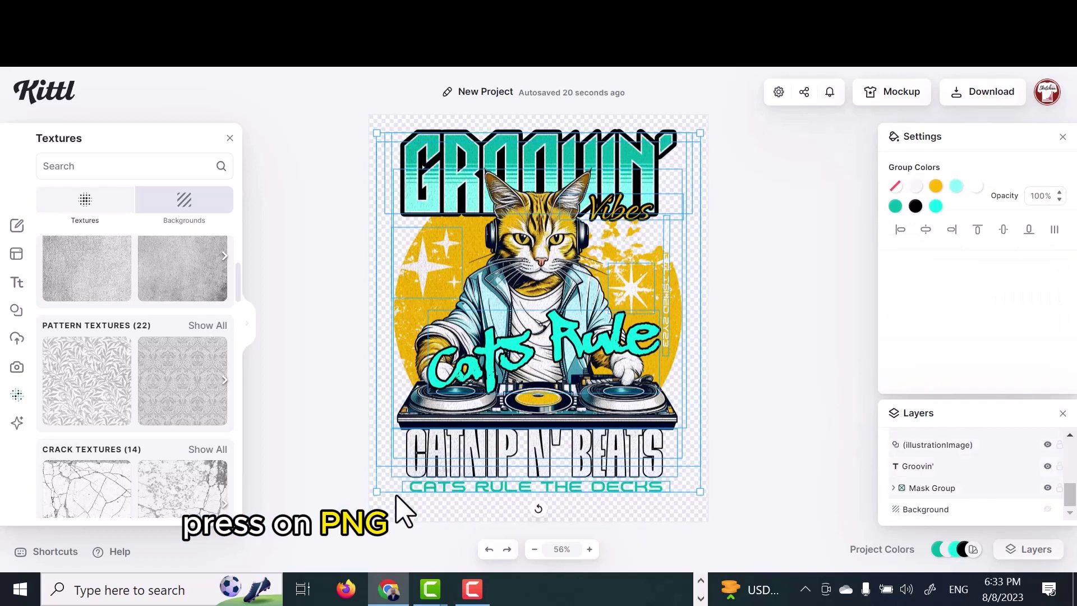
right_click(496, 350)
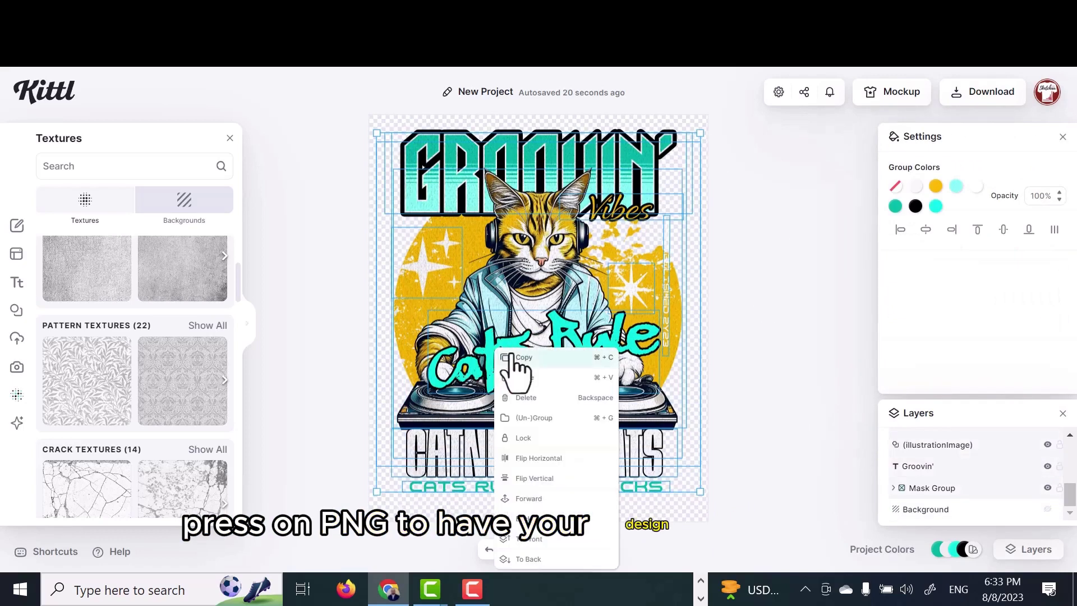
left_click(549, 420)
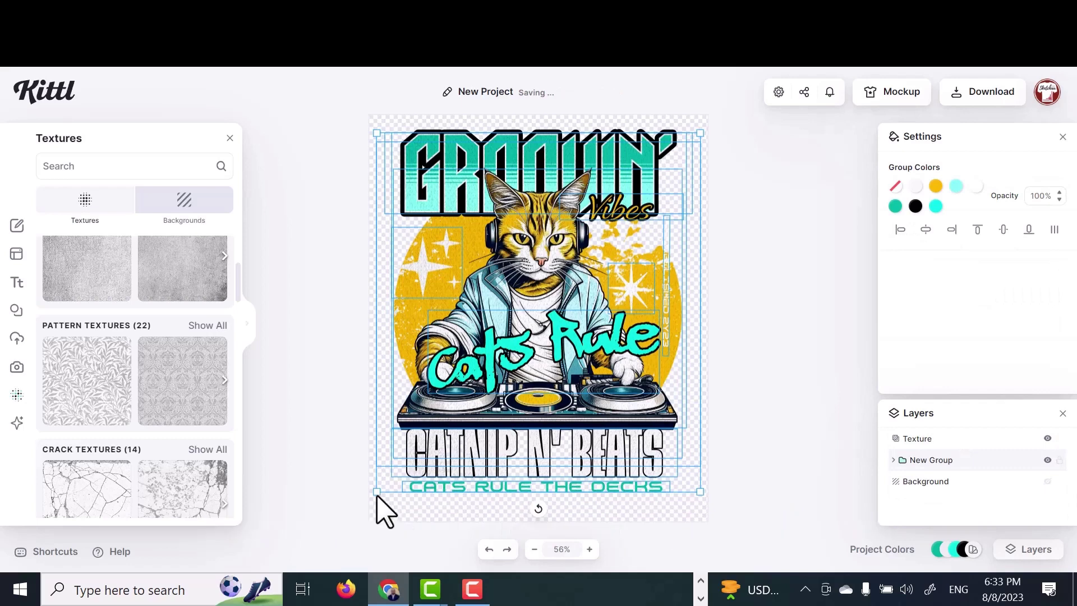
left_click_drag(372, 497, 372, 502)
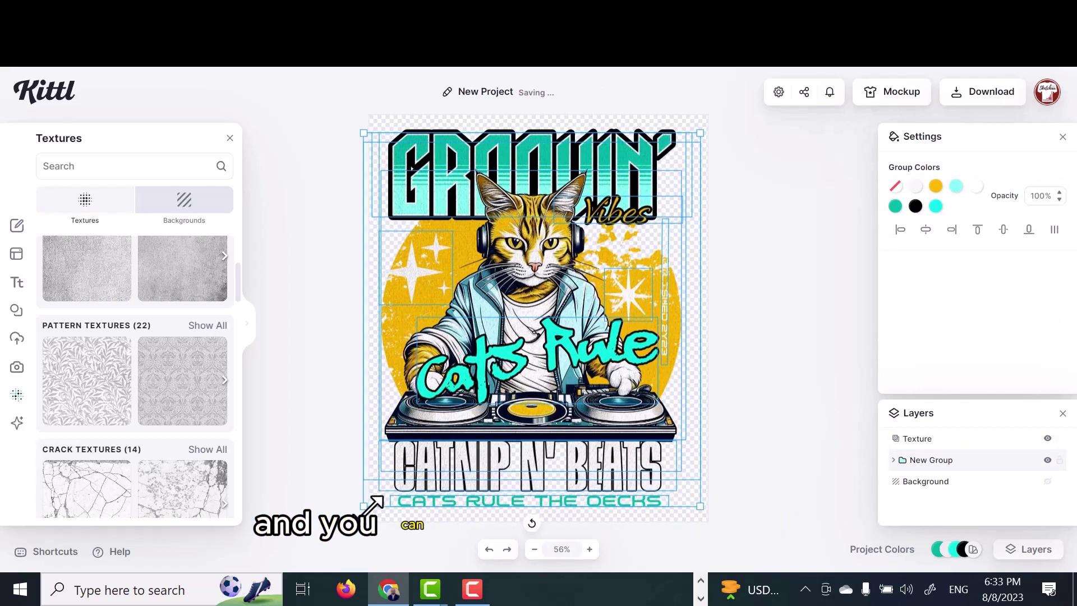
left_click(985, 90)
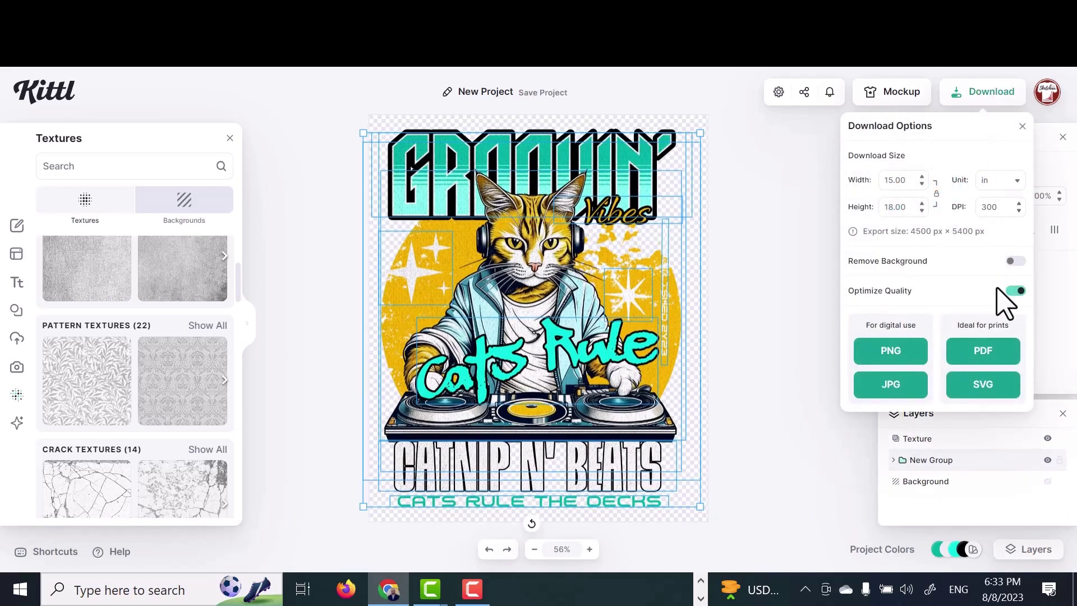
left_click(891, 357)
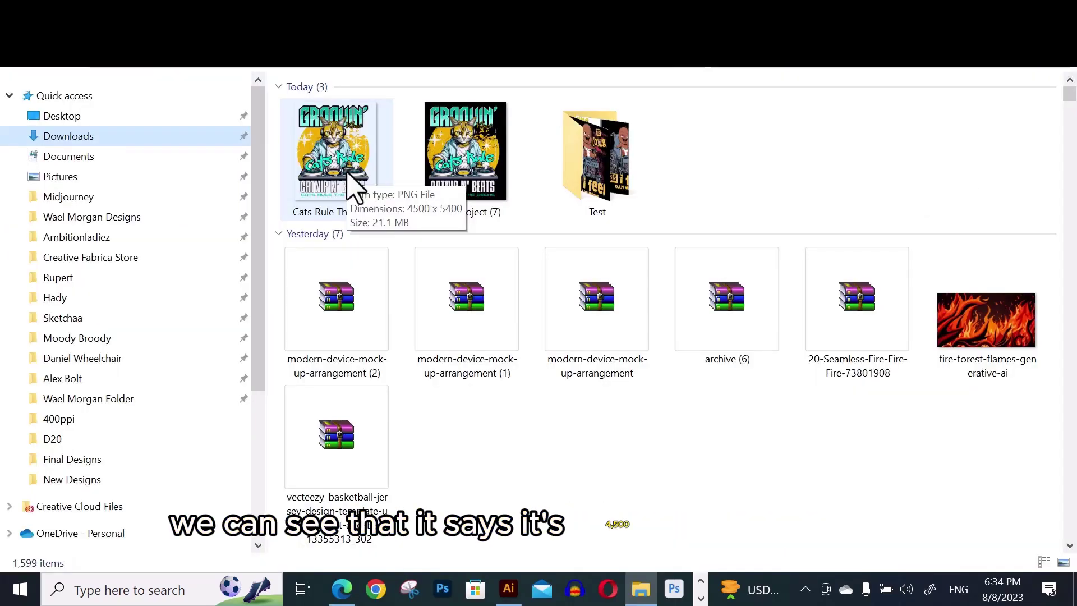
Select the 'Cats Rule The Decks' PNG in Downloads to check its 4500 × 5400 size.
left_click(350, 185)
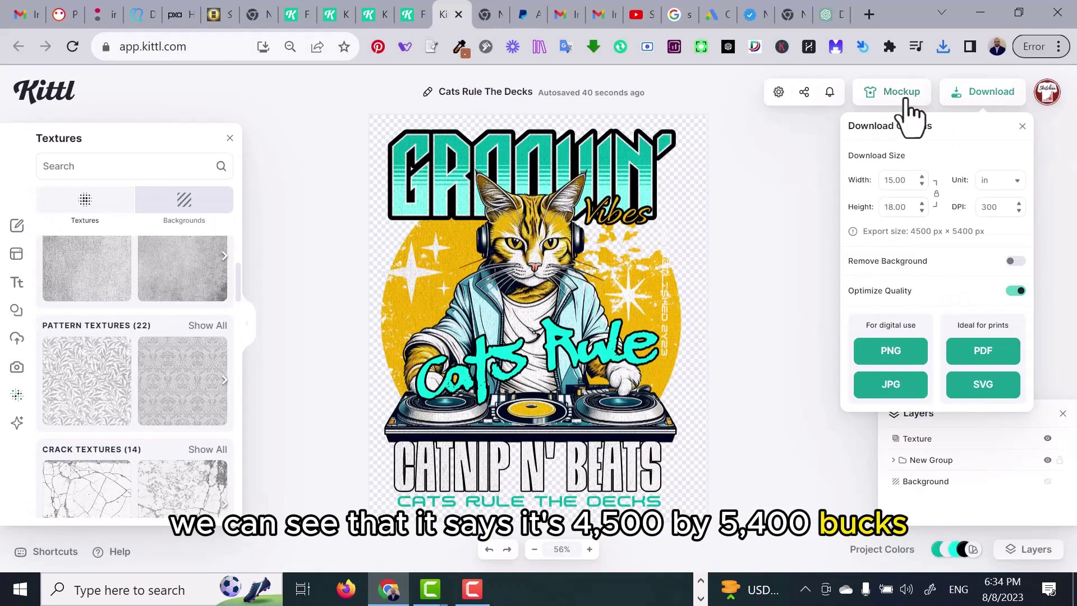
Place the DJ cat design on a black T-shirt mockup, enlarged and lowered across the chest.
left_click(908, 112)
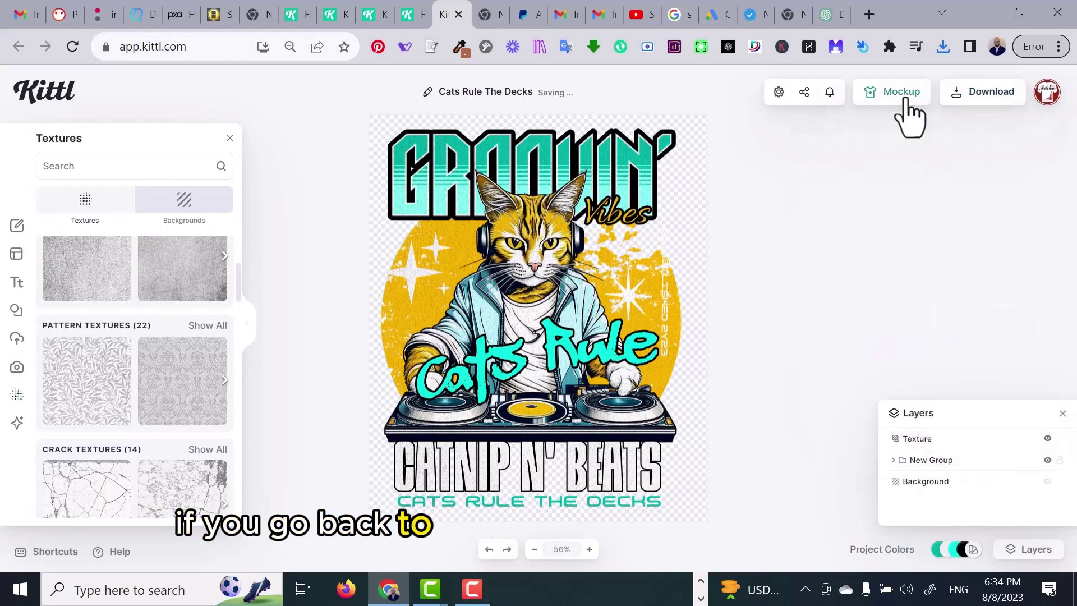
left_click(900, 93)
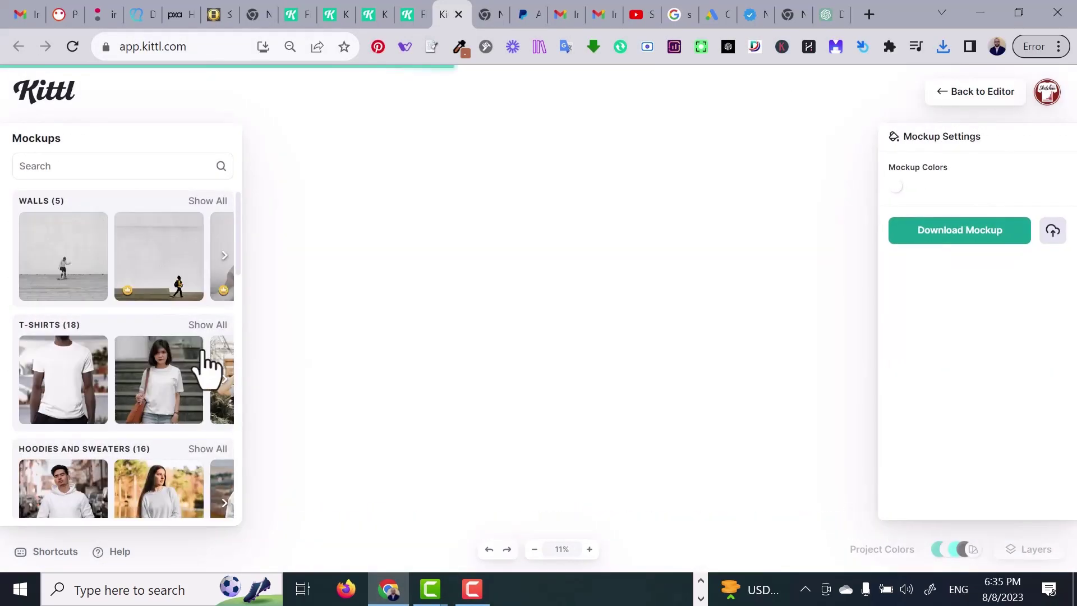
left_click(216, 326)
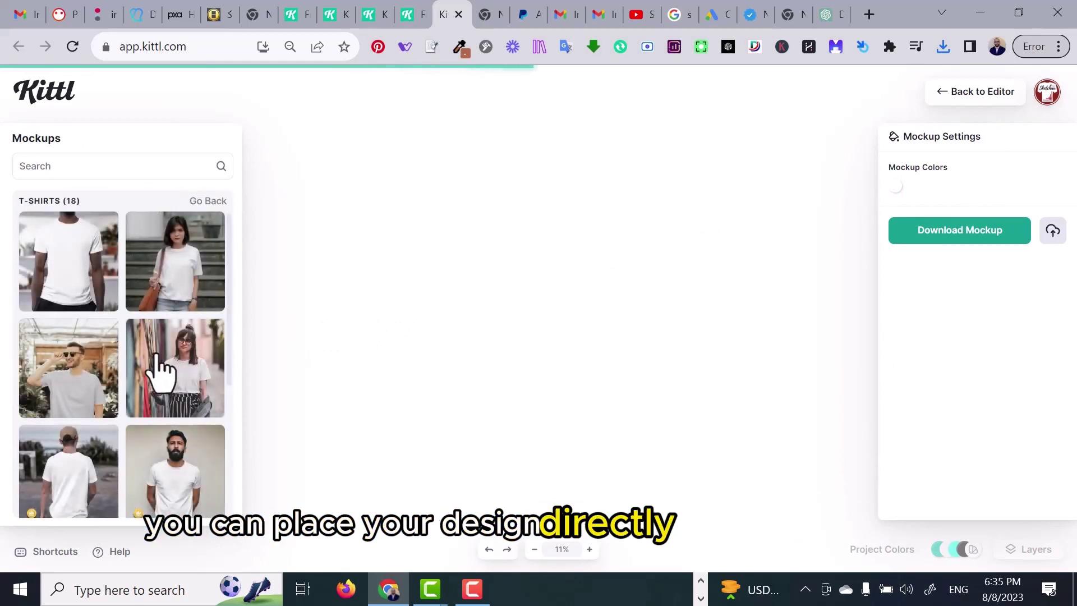
scroll(134, 314, "down", 4)
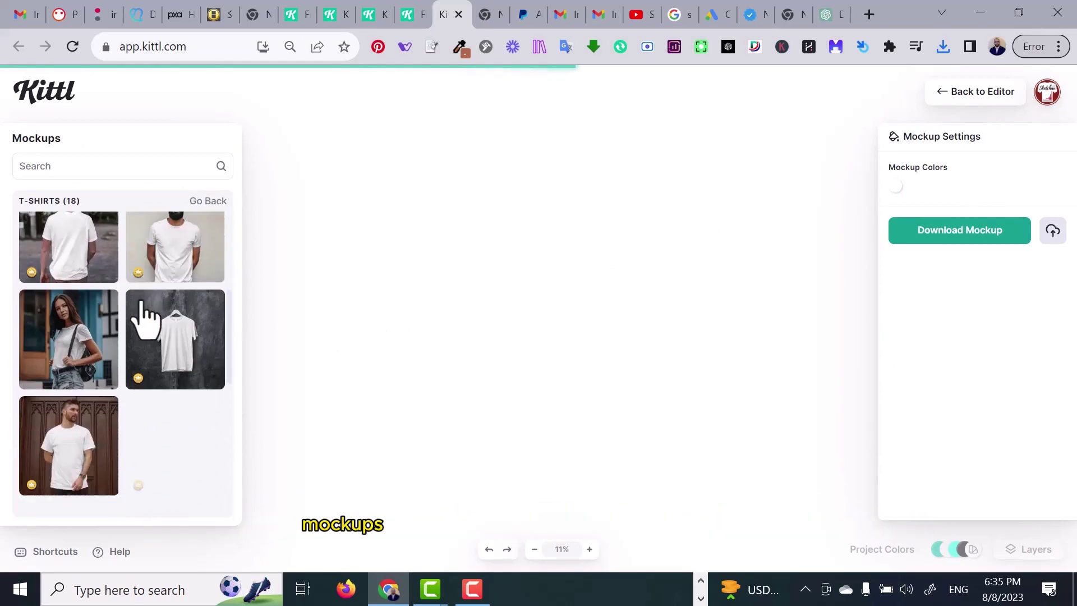
scroll(149, 319, "down", 5)
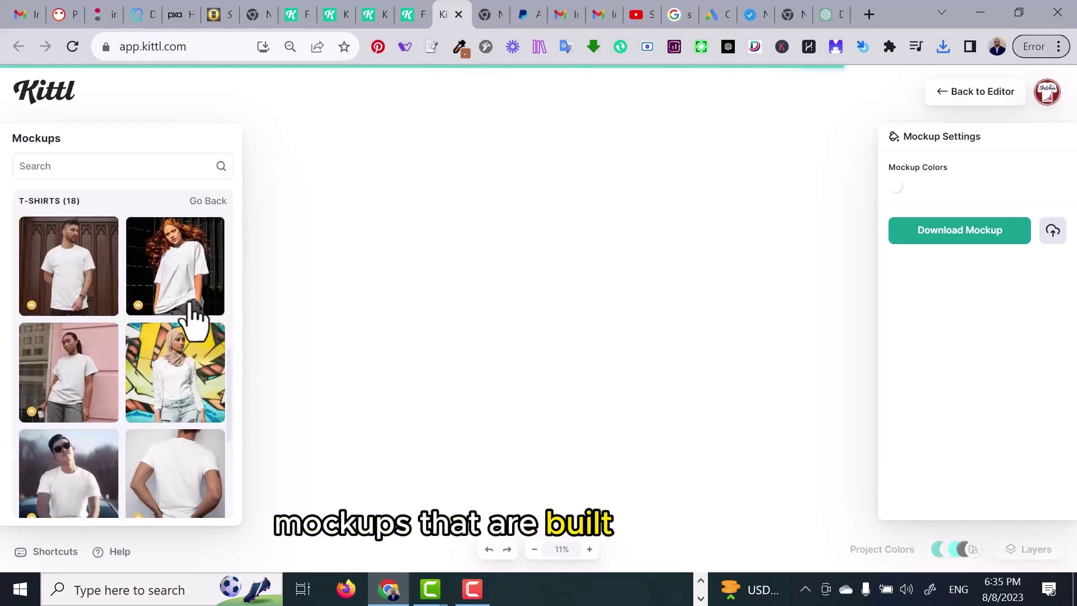
scroll(193, 317, "down", 3)
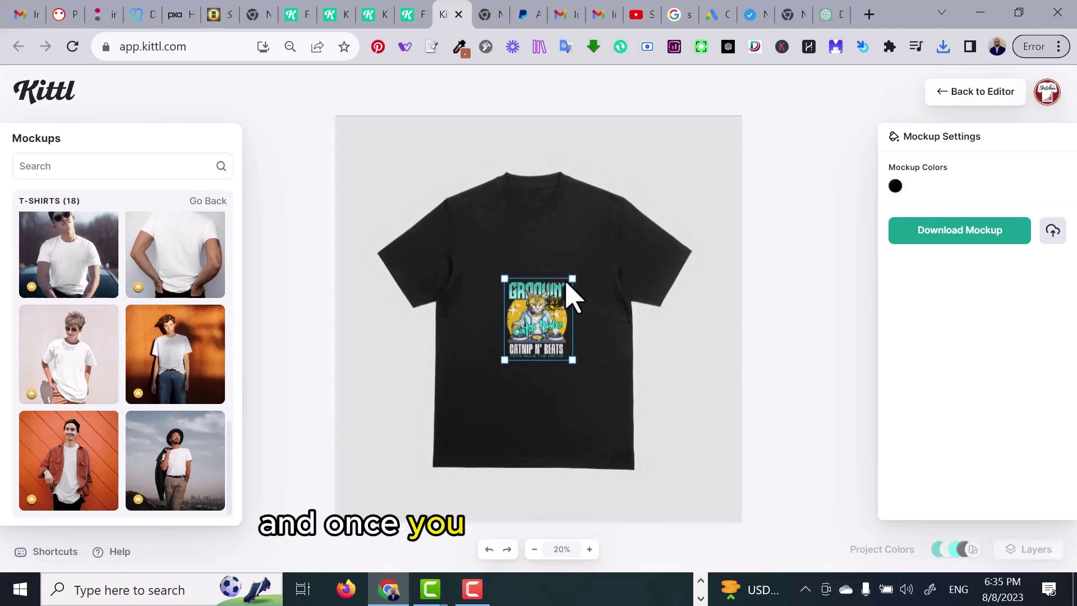
left_click_drag(626, 214, 637, 204)
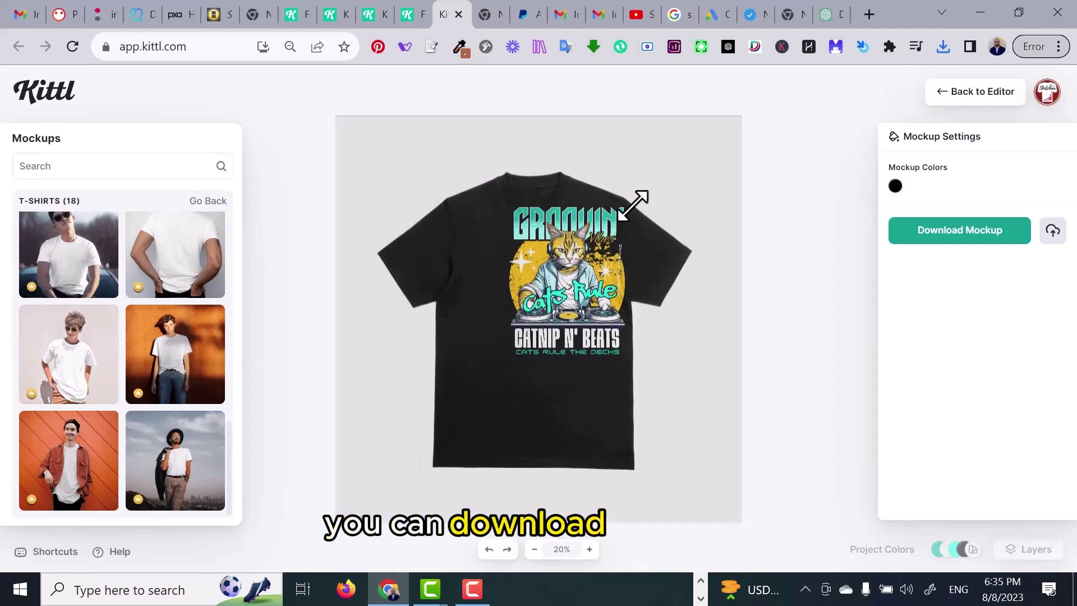
left_click_drag(514, 334, 529, 379)
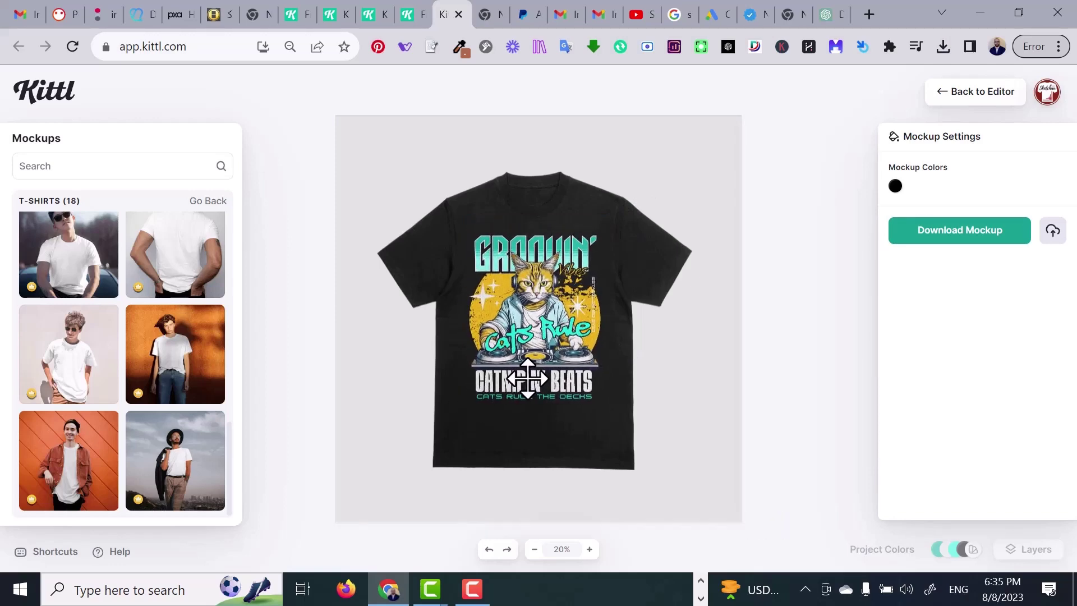